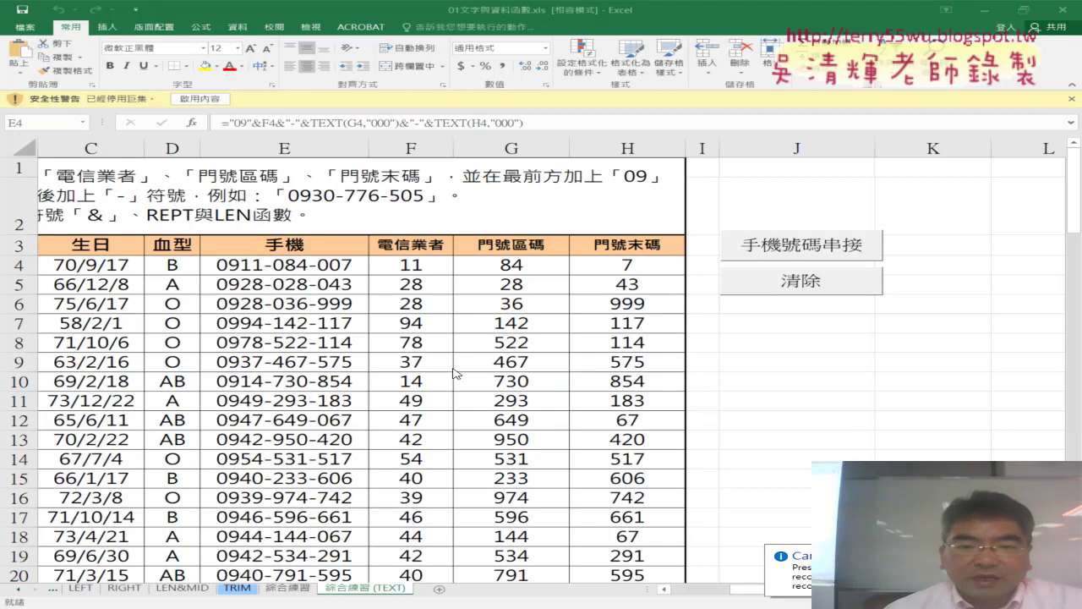
# Step: Try the phone-joining macro, annotate the blocked-macro security warning, then dismiss the error
pyautogui.click(796, 254)
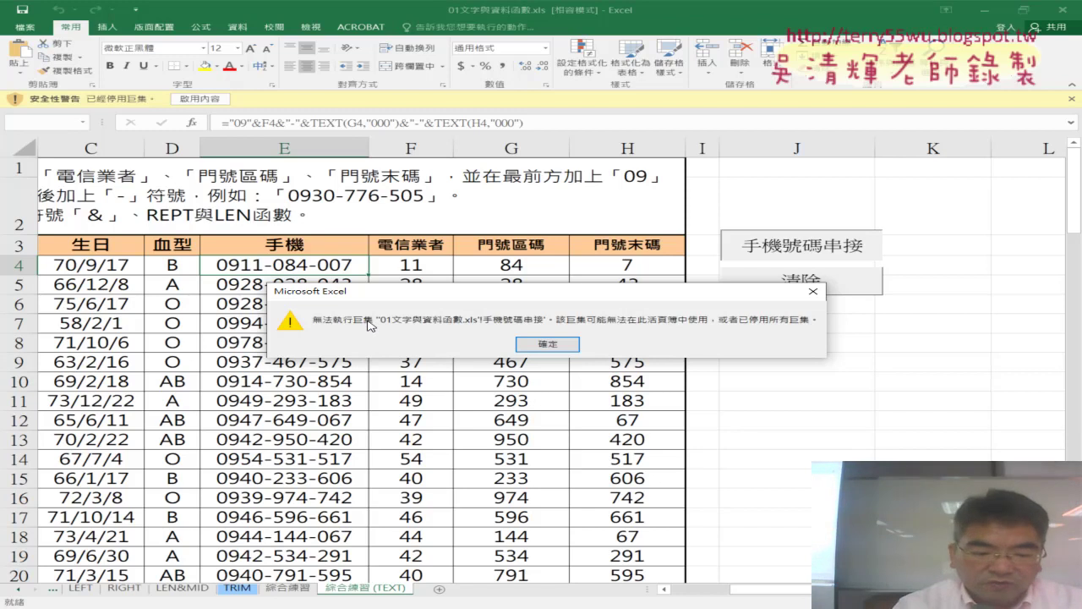
pyautogui.moveTo(377, 324); pyautogui.dragTo(311, 325)
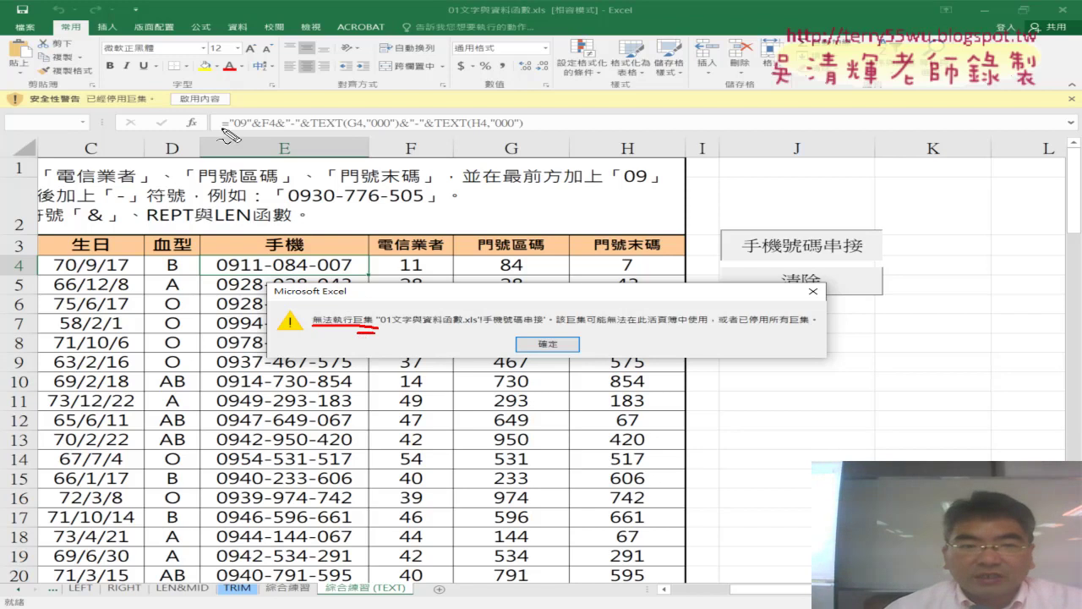
pyautogui.moveTo(211, 107)
pyautogui.mouseDown()
pyautogui.moveTo(161, 98)
pyautogui.moveTo(224, 119)
pyautogui.moveTo(350, 303)
pyautogui.mouseUp()
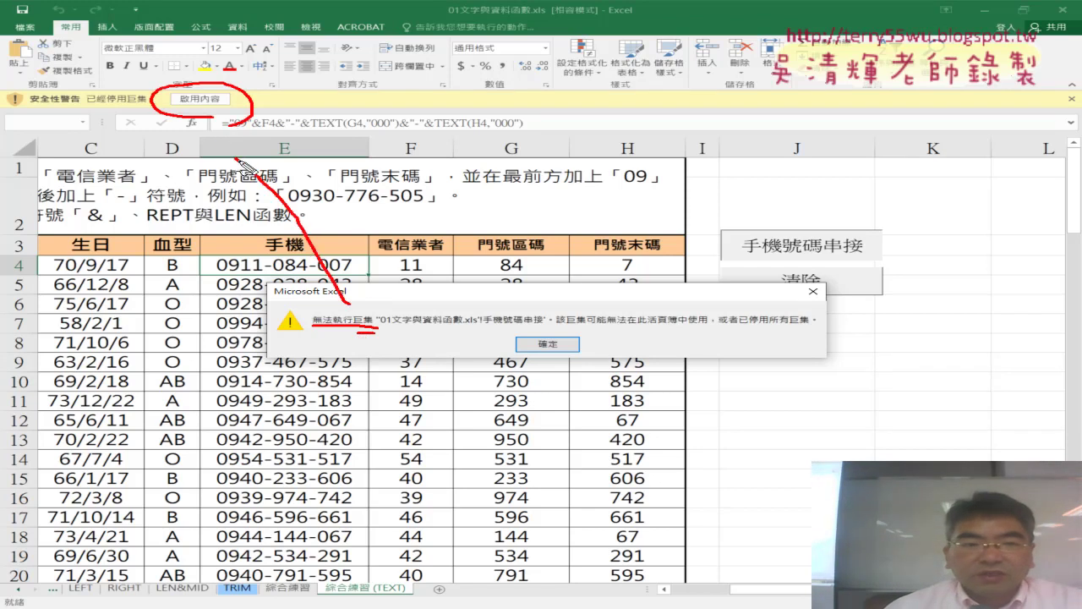
pyautogui.moveTo(237, 162); pyautogui.dragTo(264, 165)
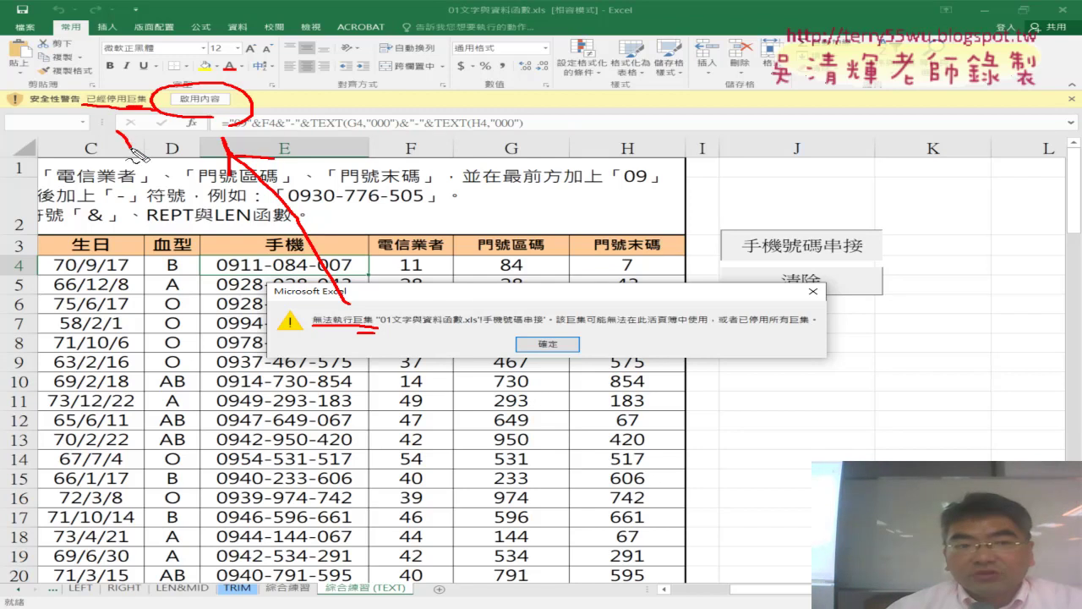
pyautogui.moveTo(118, 132)
pyautogui.mouseDown()
pyautogui.moveTo(126, 149)
pyautogui.moveTo(183, 142)
pyautogui.mouseUp()
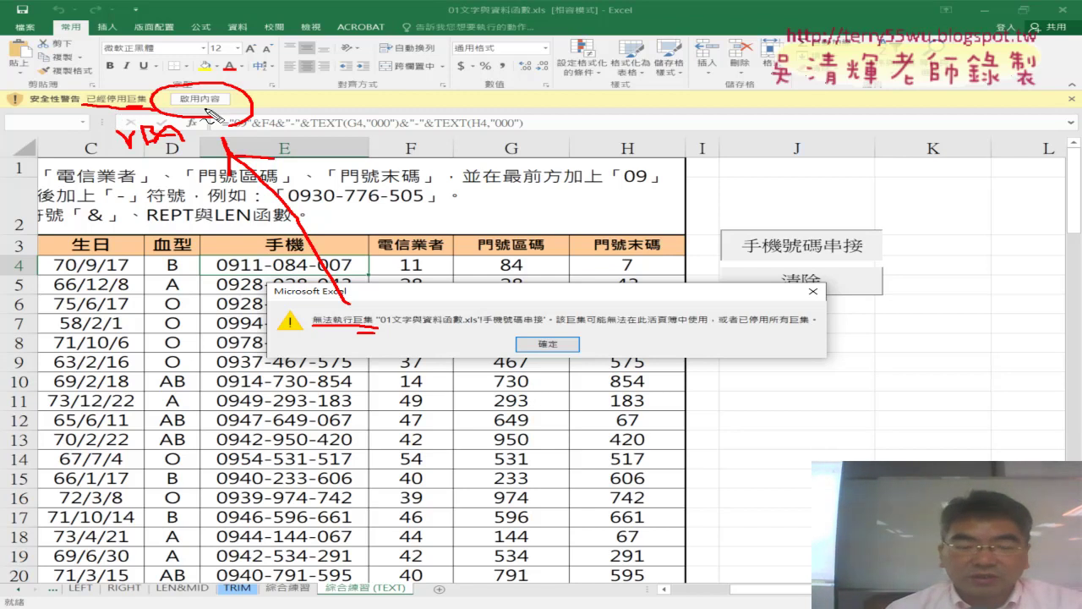
pyautogui.press('Escape')
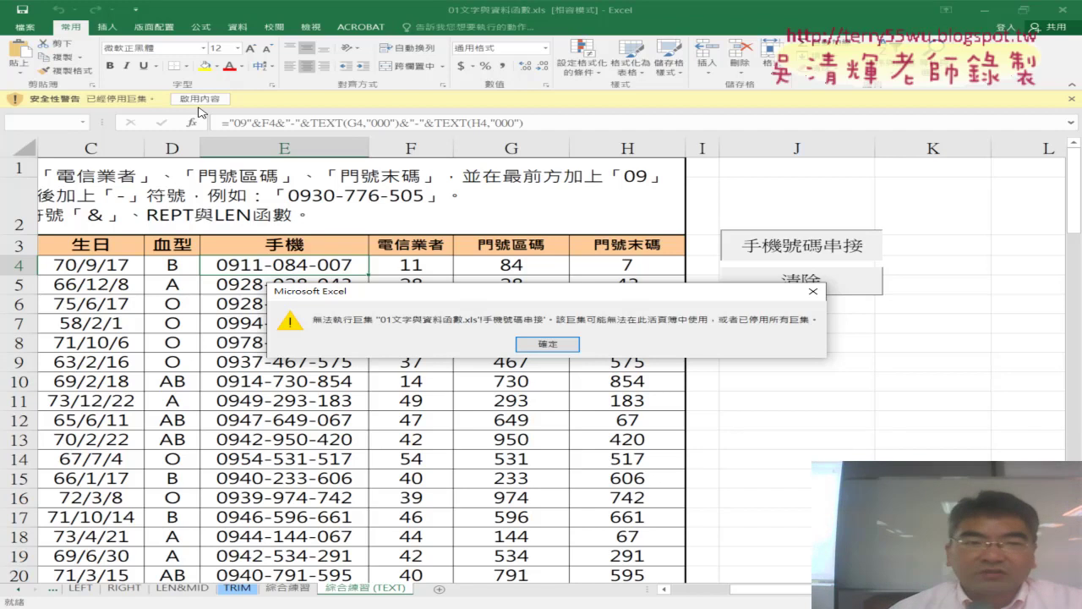
pyautogui.click(548, 344)
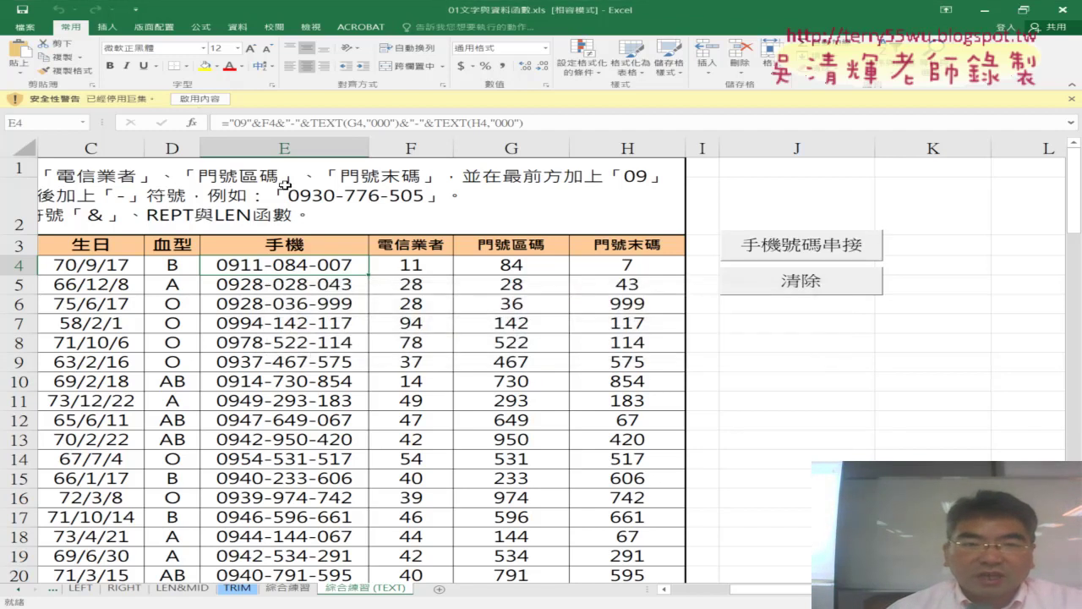
# Step: Enable the workbook's macros, then run 清除 and 手機號碼串接 to rebuild column E
pyautogui.click(207, 99)
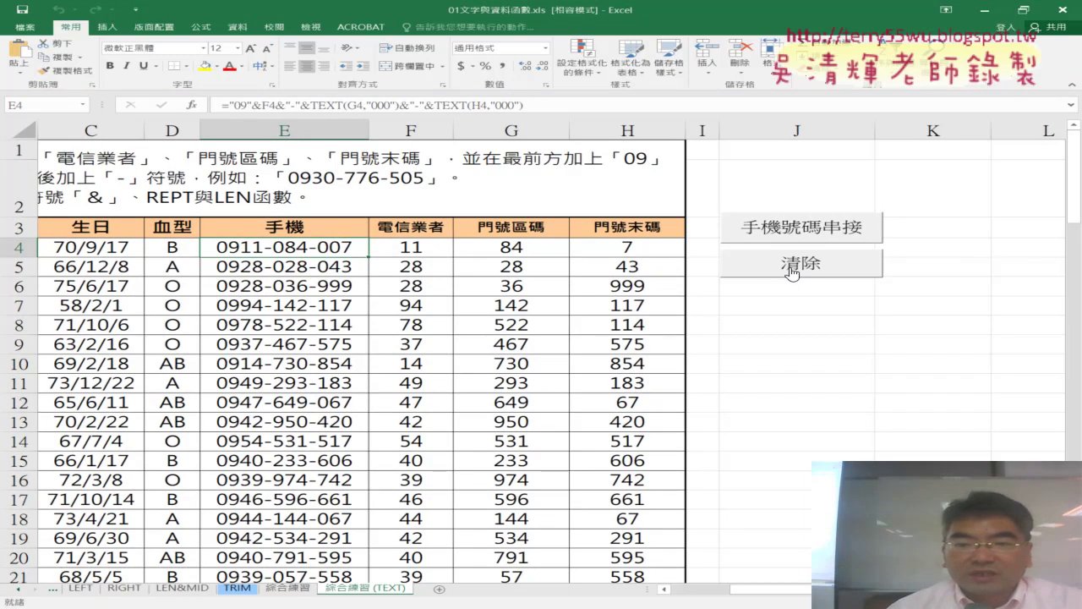
pyautogui.click(791, 271)
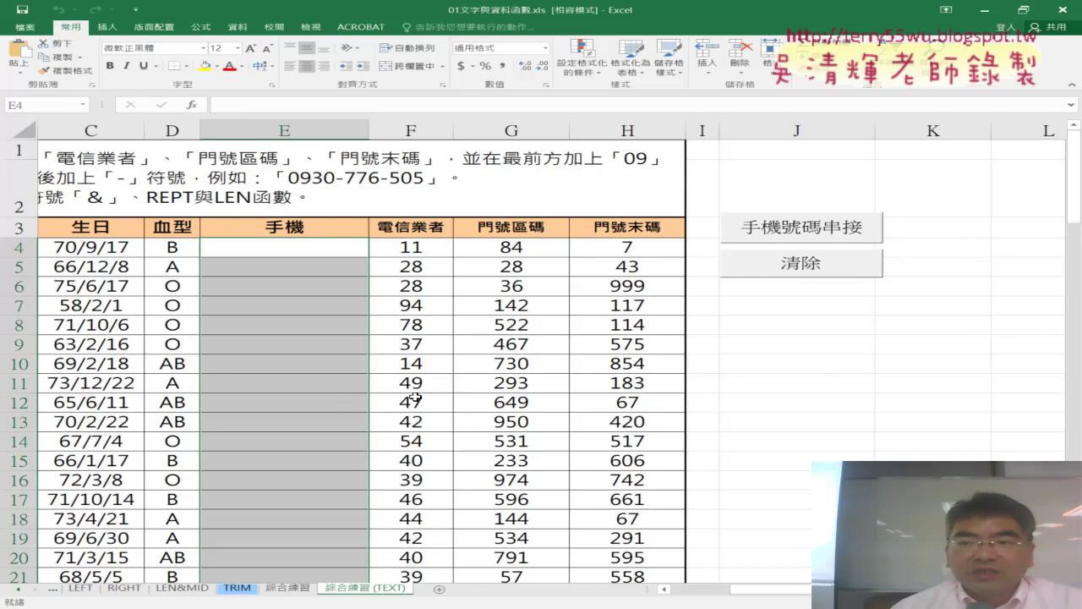
pyautogui.click(724, 347)
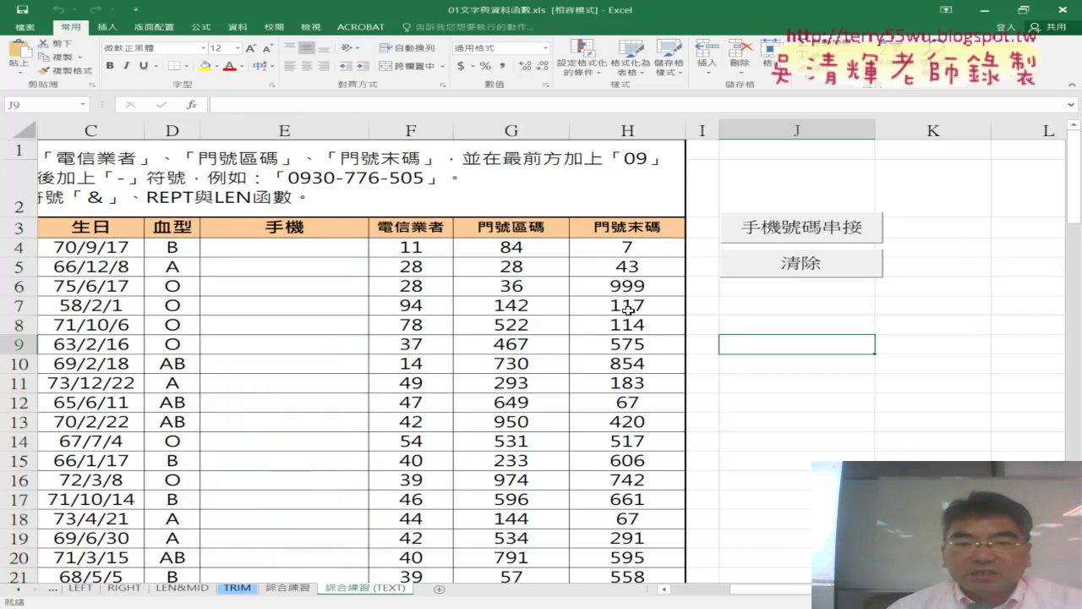
pyautogui.click(275, 245)
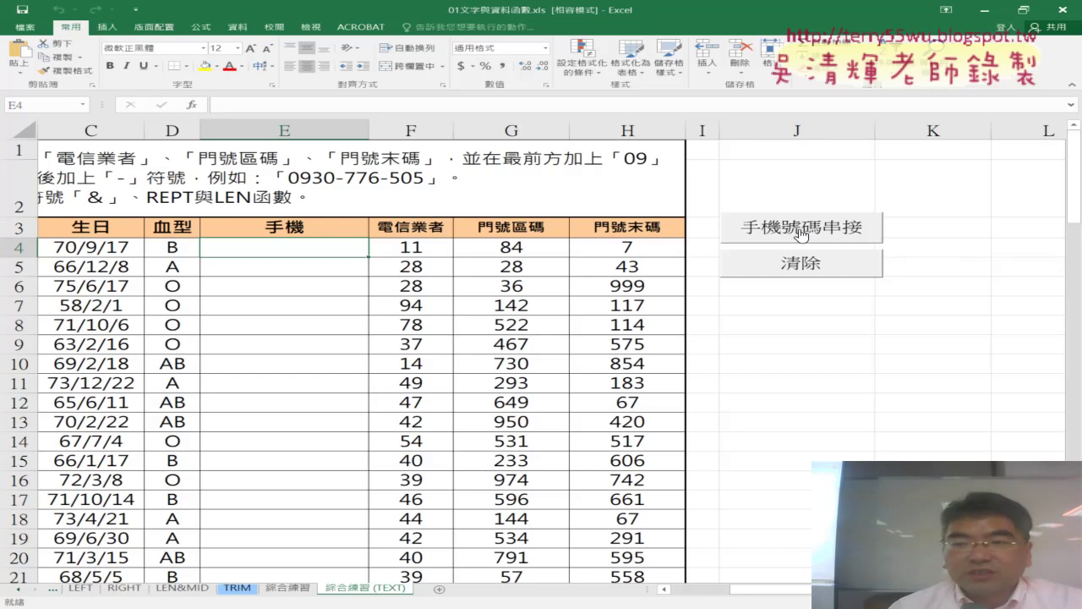
pyautogui.click(799, 235)
pyautogui.click(798, 323)
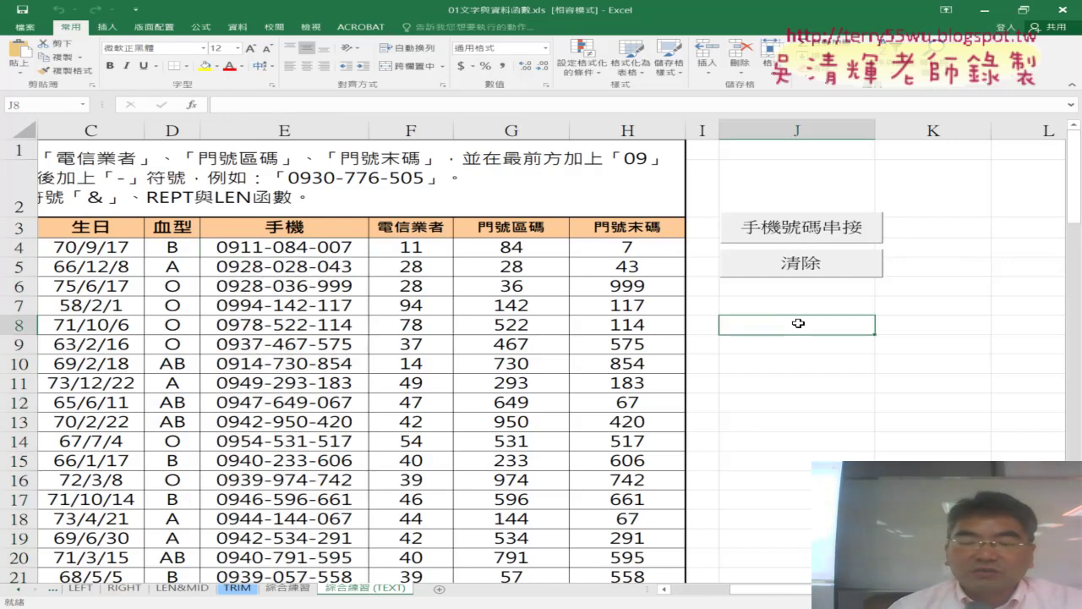
# Step: Inspect E4's TEXT formula and fill it down the 手機 column
pyautogui.click(287, 247)
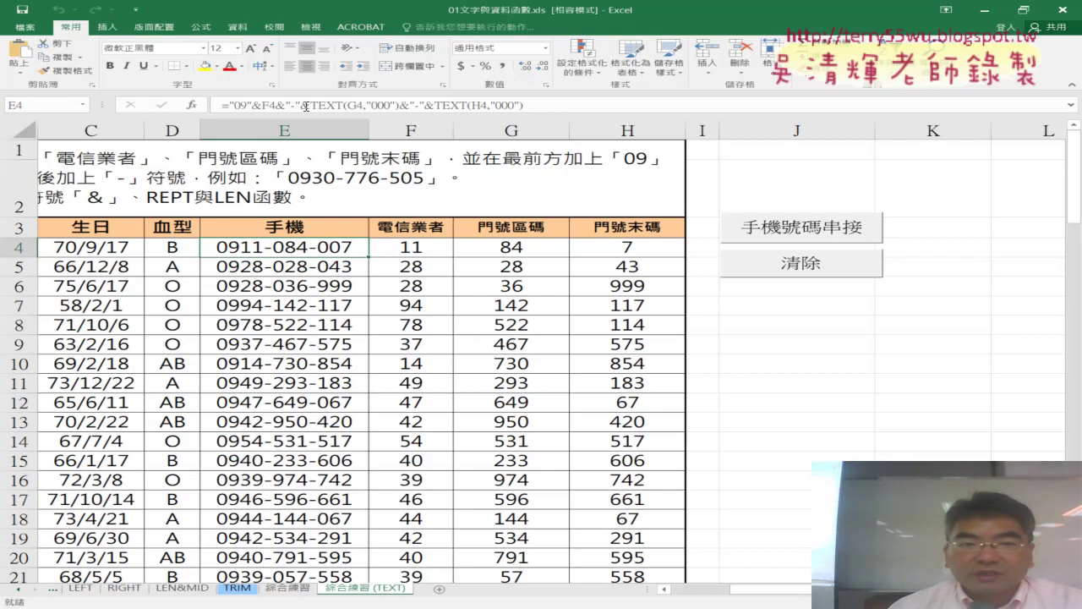
pyautogui.click(305, 104)
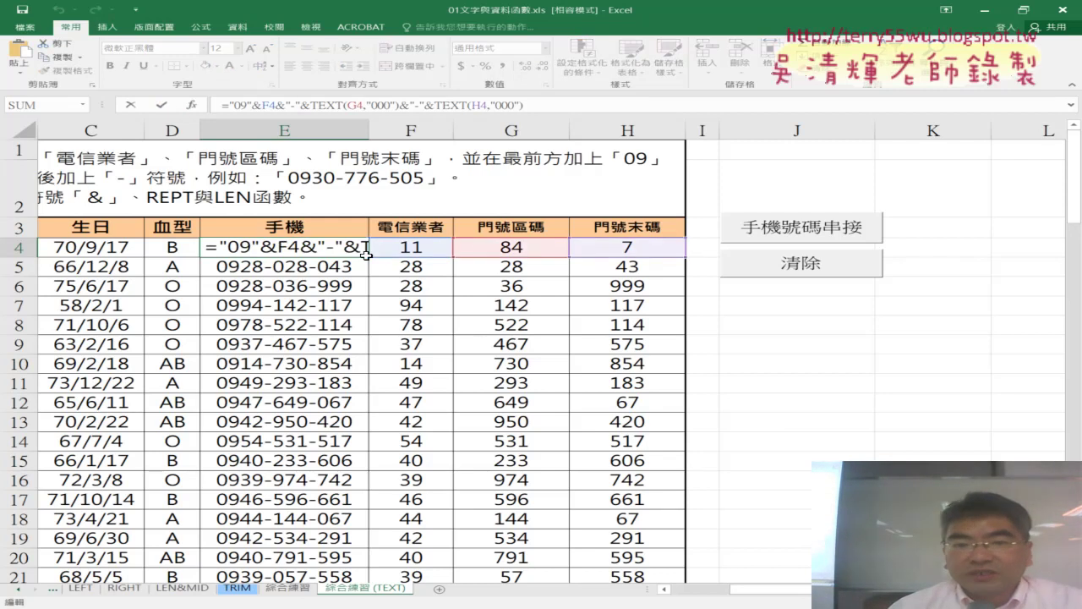
pyautogui.click(166, 107)
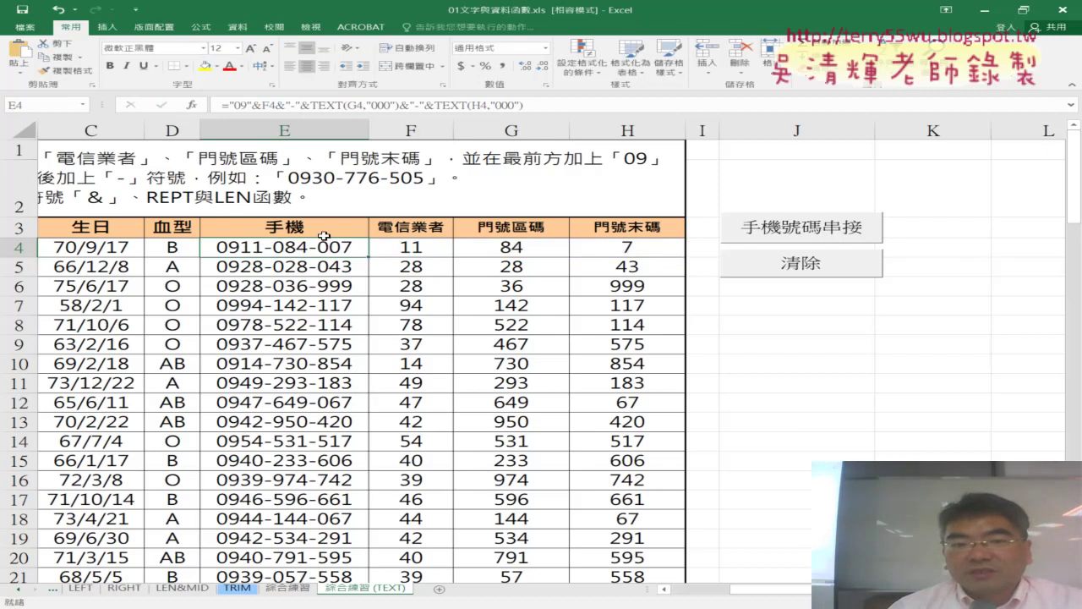
pyautogui.doubleClick(369, 257)
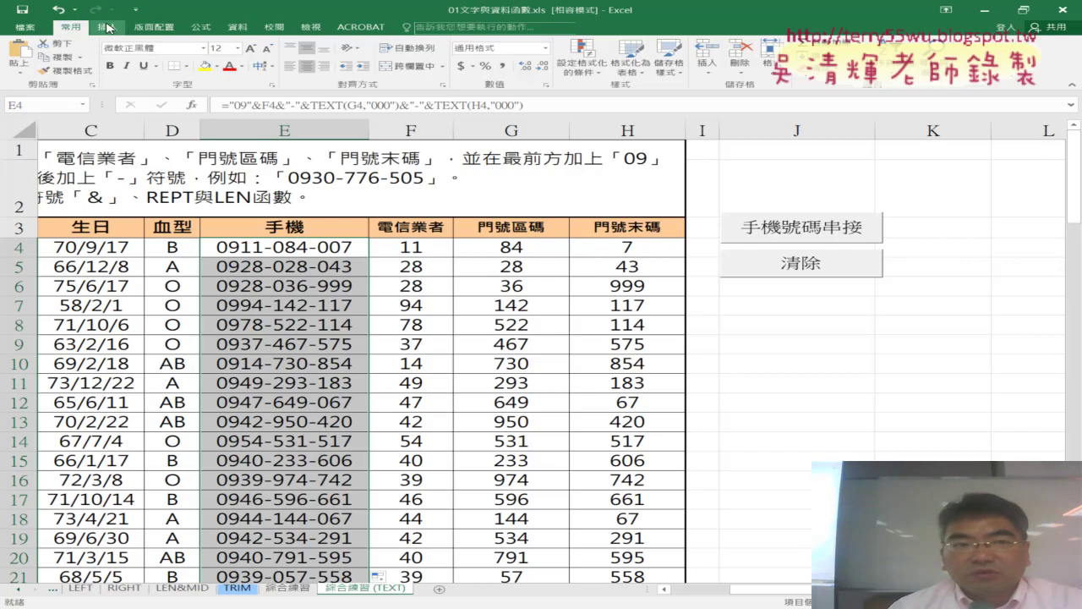
# Step: Turn on the 開發人員 (Developer) tab in the ribbon customization options
pyautogui.click(136, 9)
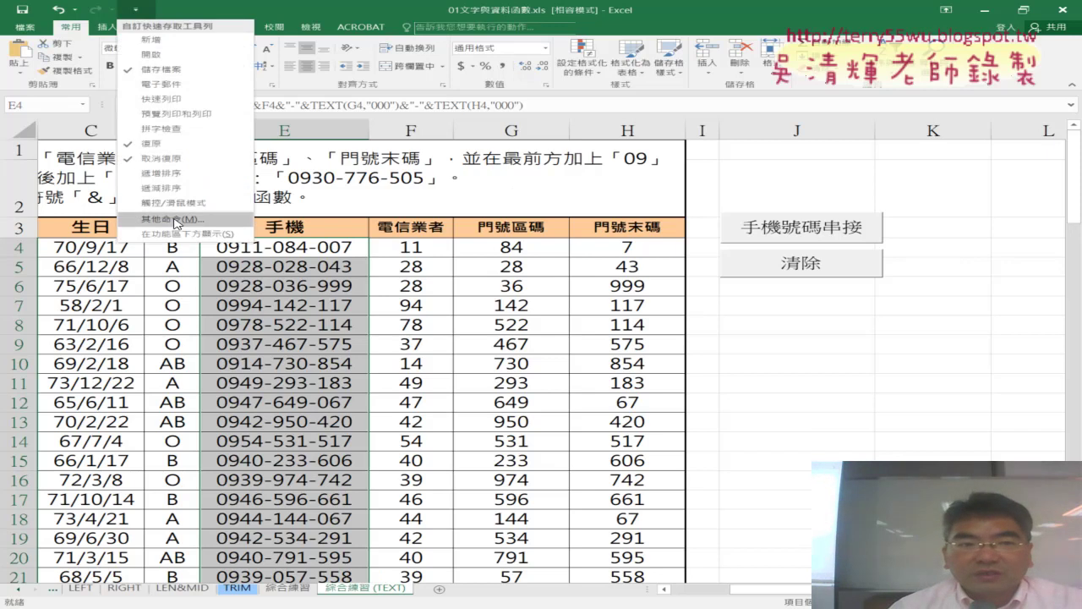
pyautogui.click(176, 221)
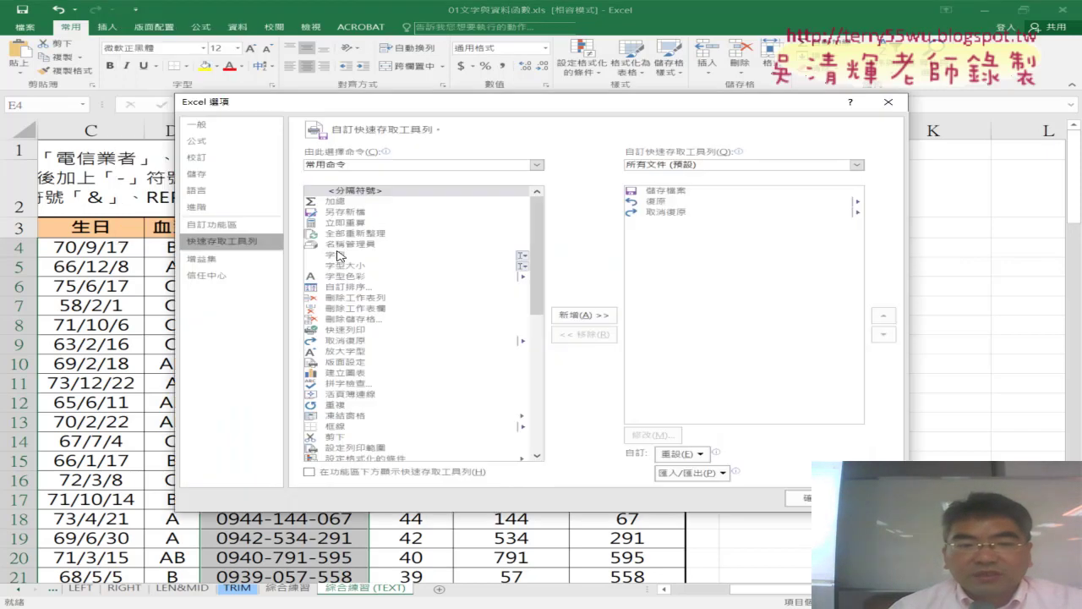
pyautogui.click(233, 227)
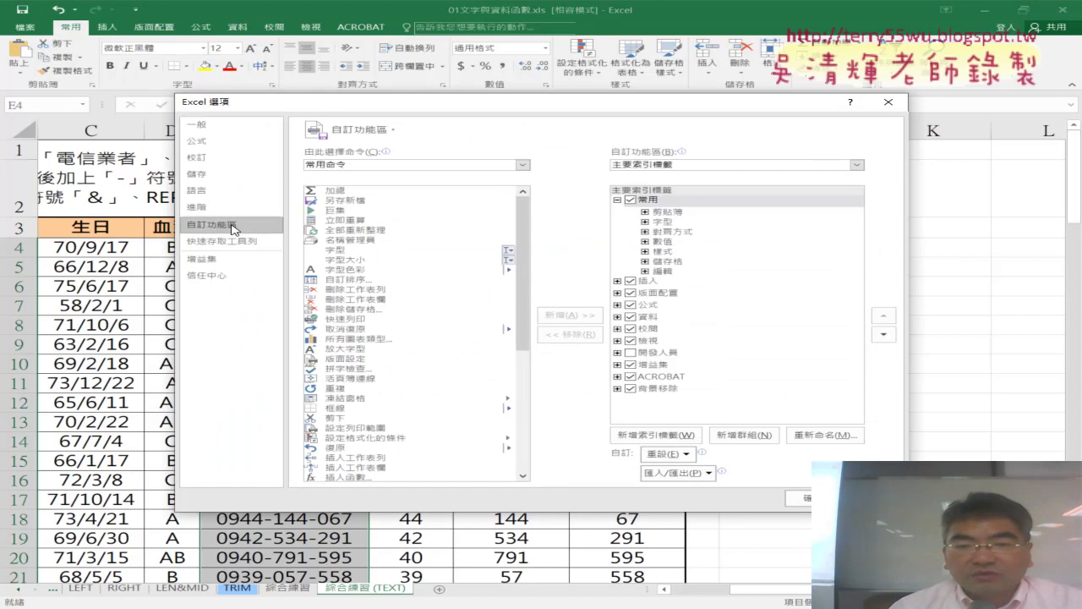
pyautogui.click(630, 354)
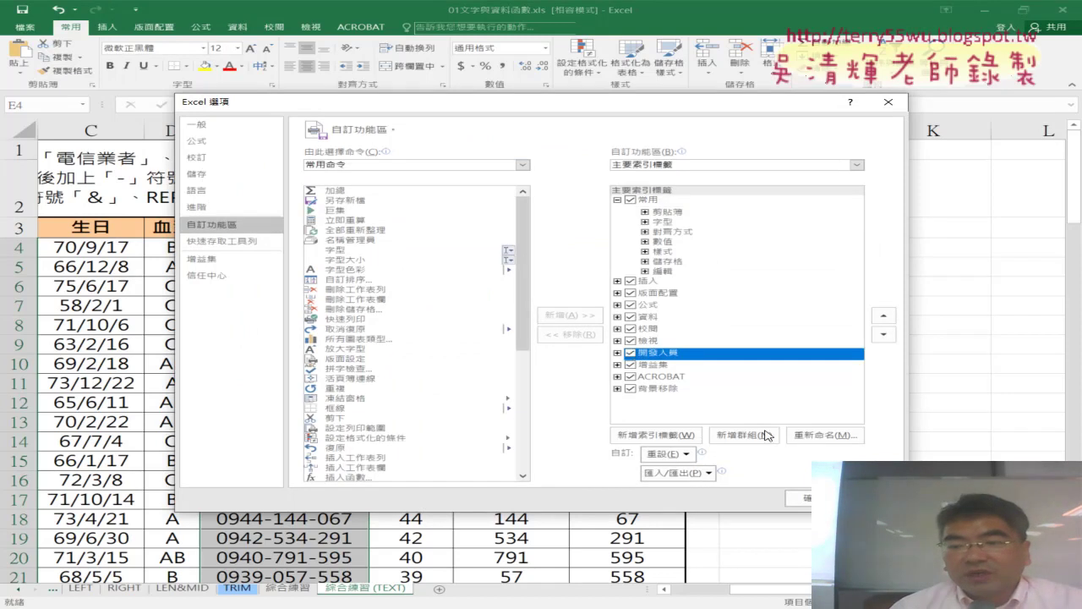
pyautogui.click(798, 498)
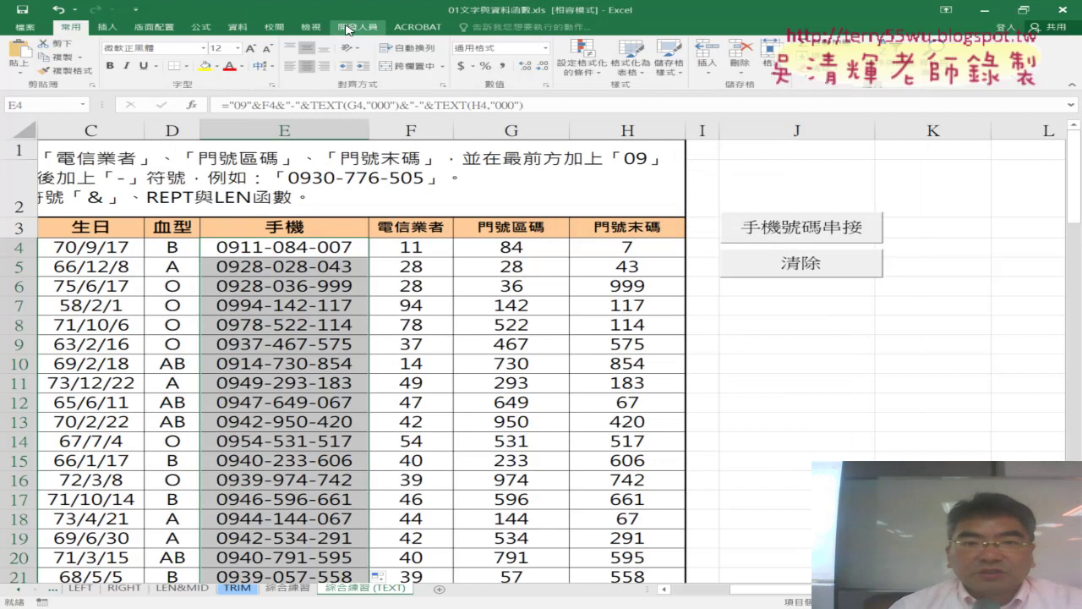
# Step: Open Visual Basic from the Developer tab and maximize Module1's code window
pyautogui.click(343, 28)
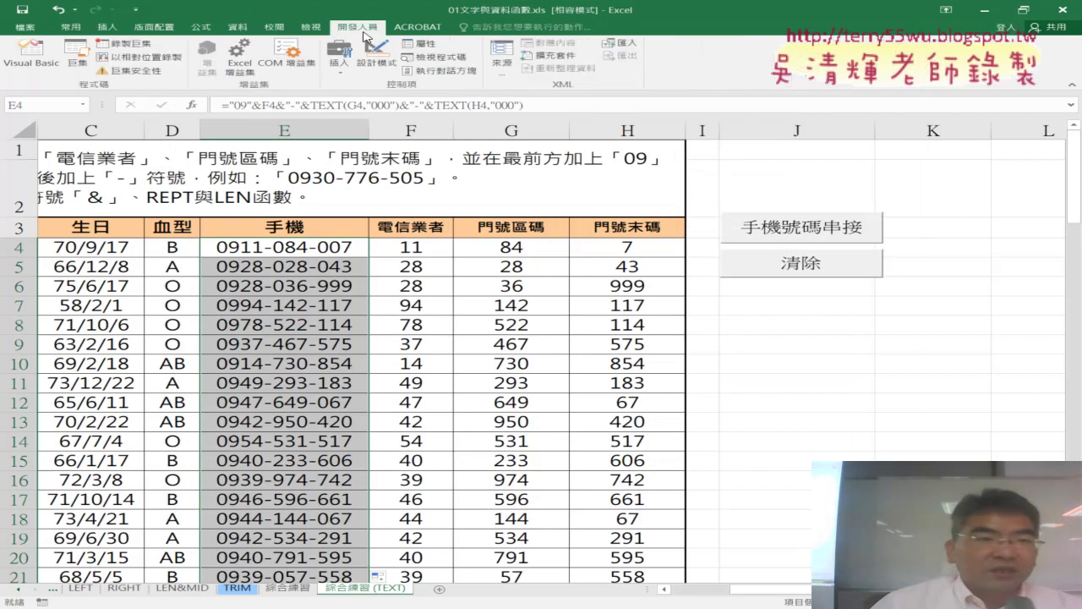
pyautogui.click(31, 62)
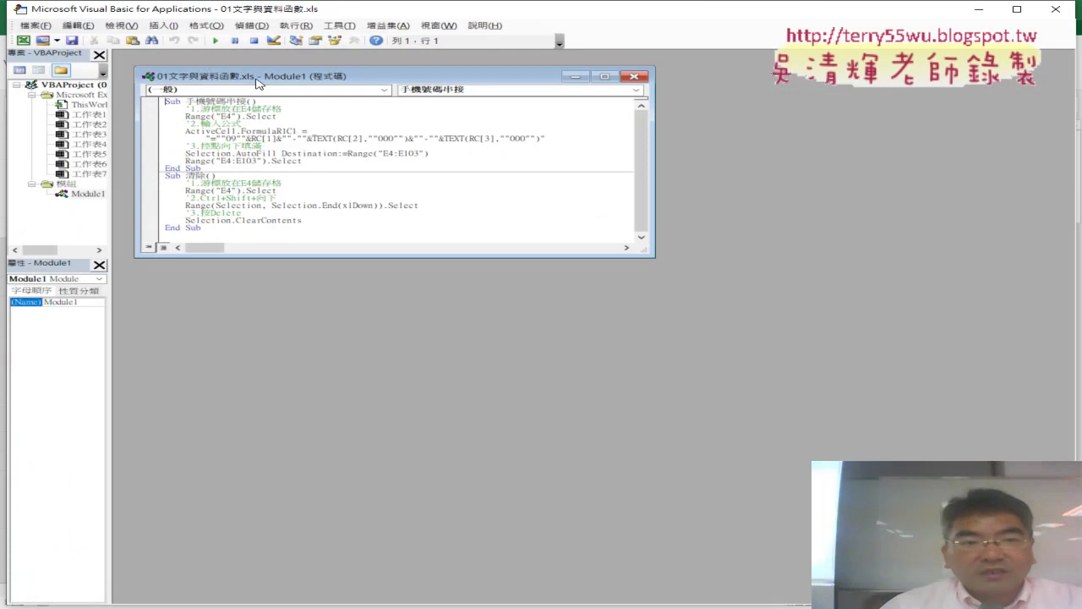
pyautogui.doubleClick(257, 76)
# Step: Select Module1, widen the project pane, annotate Module1, then close the editor
pyautogui.click(88, 200)
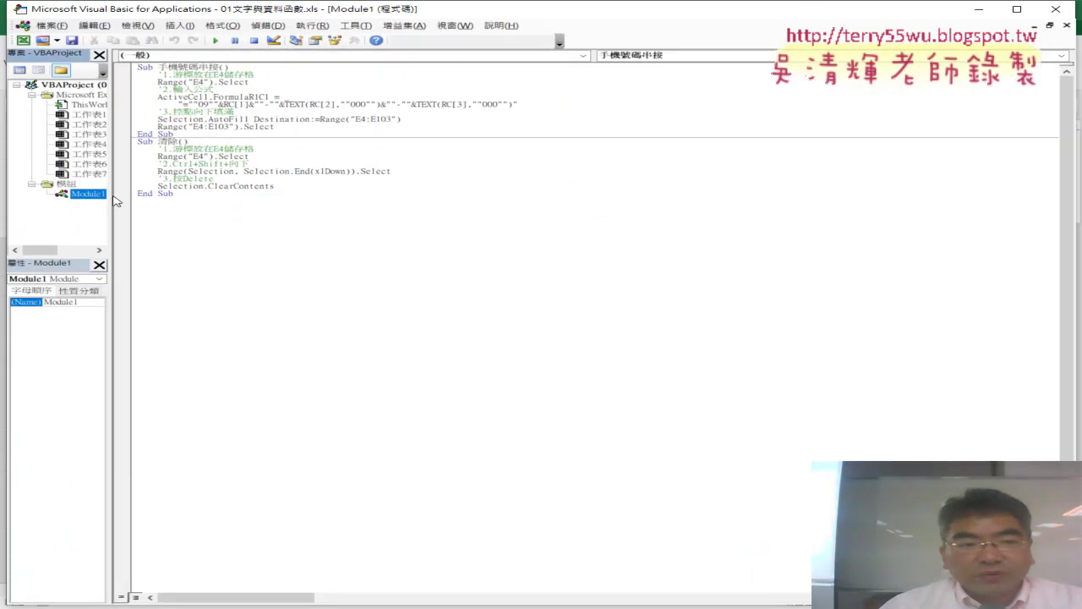
pyautogui.moveTo(111, 195); pyautogui.dragTo(210, 202)
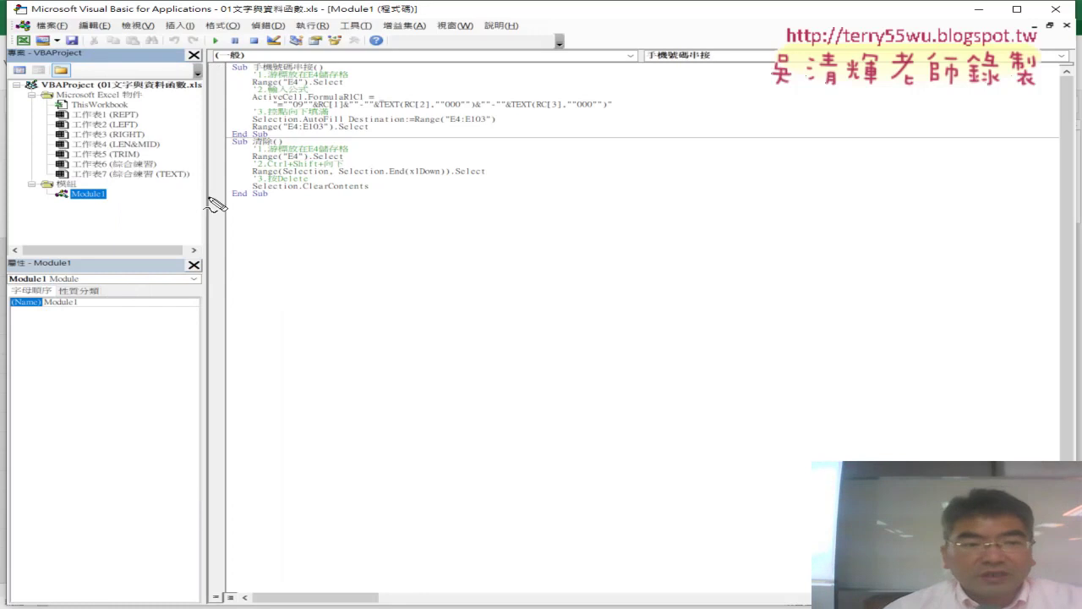
pyautogui.moveTo(80, 208); pyautogui.dragTo(126, 208)
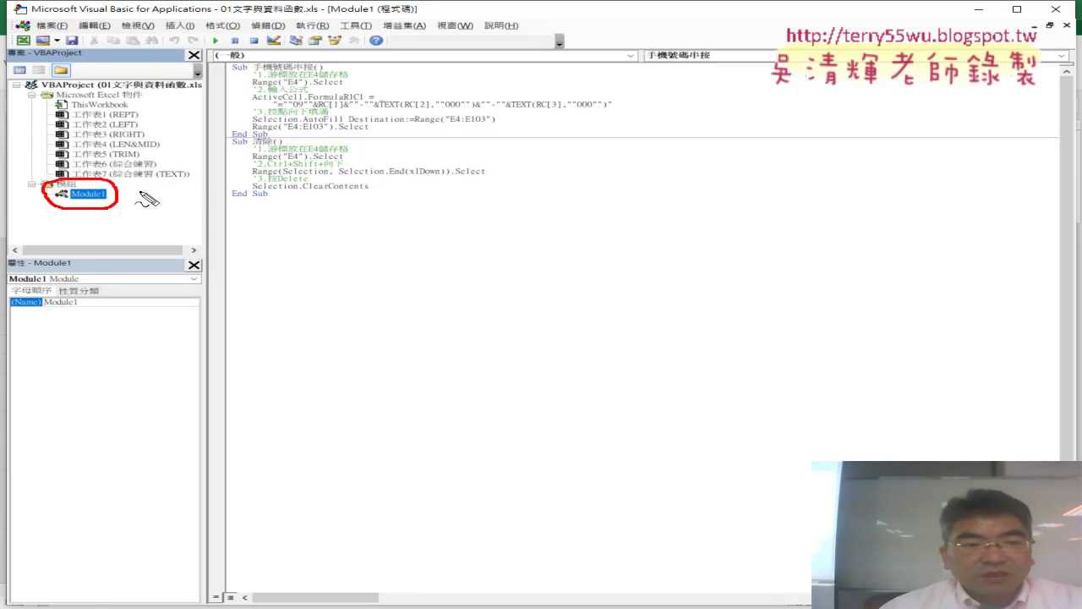
pyautogui.moveTo(161, 175); pyautogui.dragTo(105, 193)
pyautogui.press('Escape')
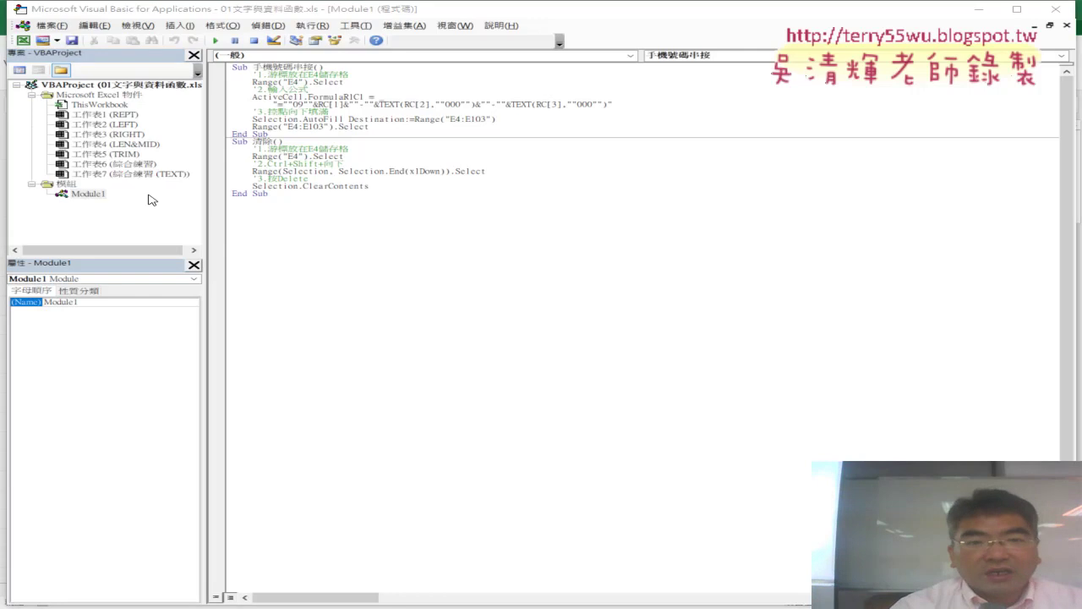
pyautogui.click(1069, 15)
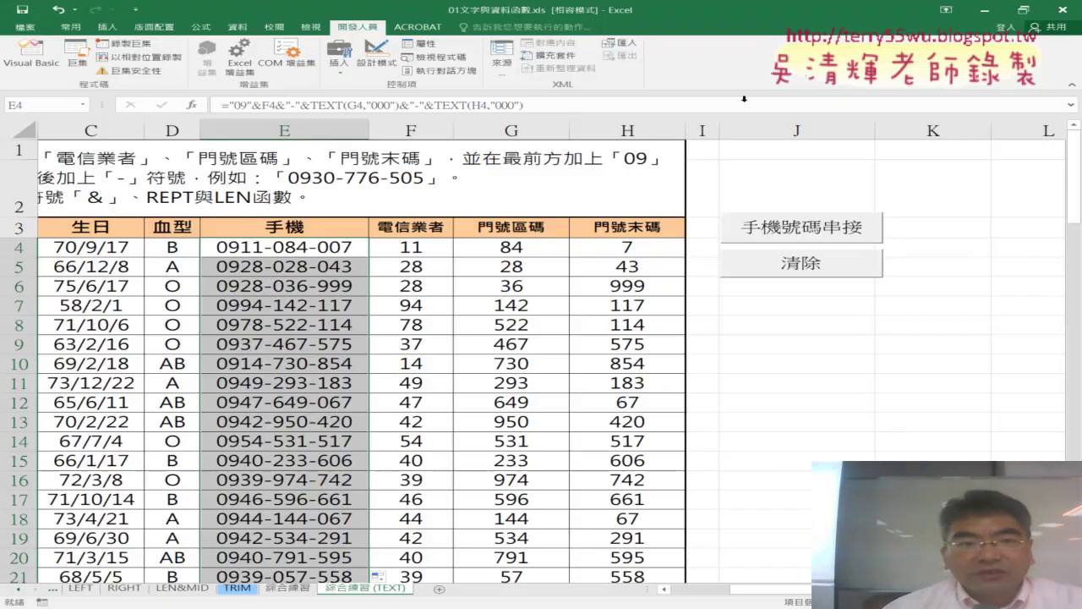
# Step: Reopen the editor on Module1 and point out the 手機號碼串接 Sub and End Sub lines
pyautogui.click(41, 59)
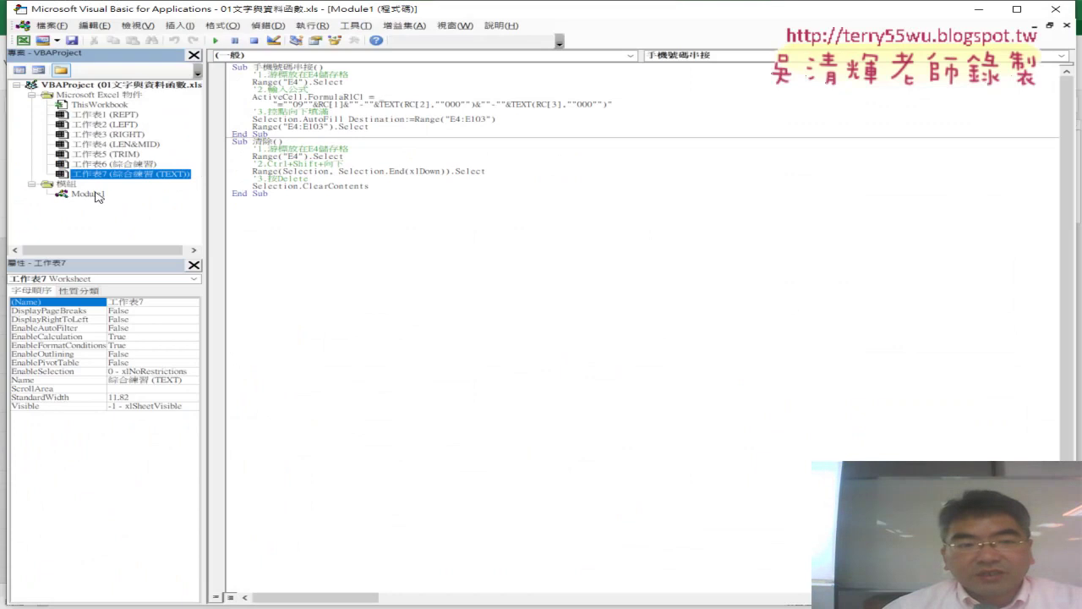
pyautogui.click(88, 194)
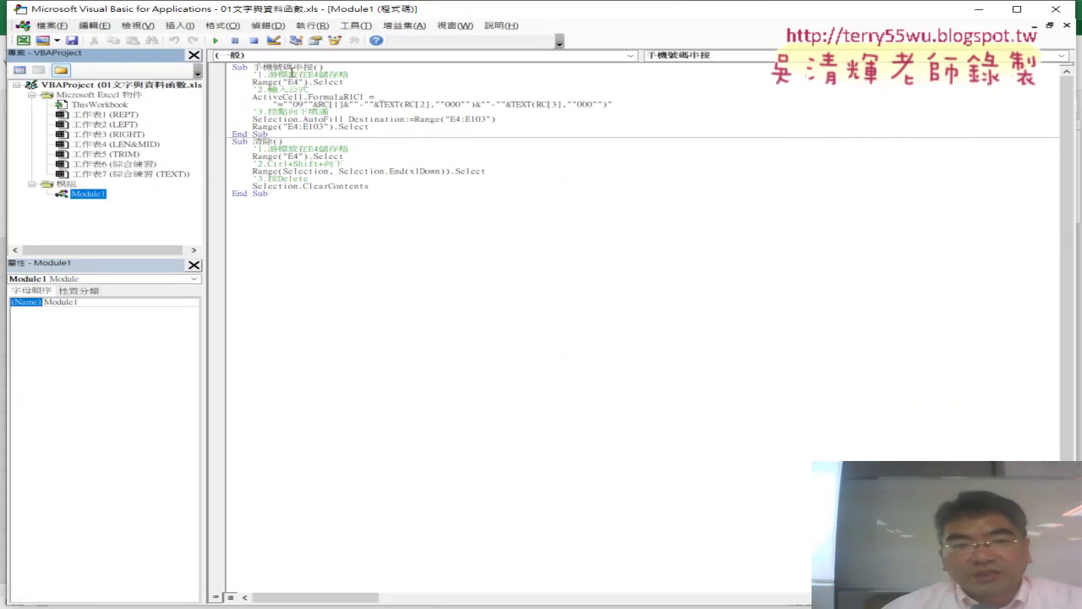
pyautogui.moveTo(235, 68); pyautogui.dragTo(328, 68)
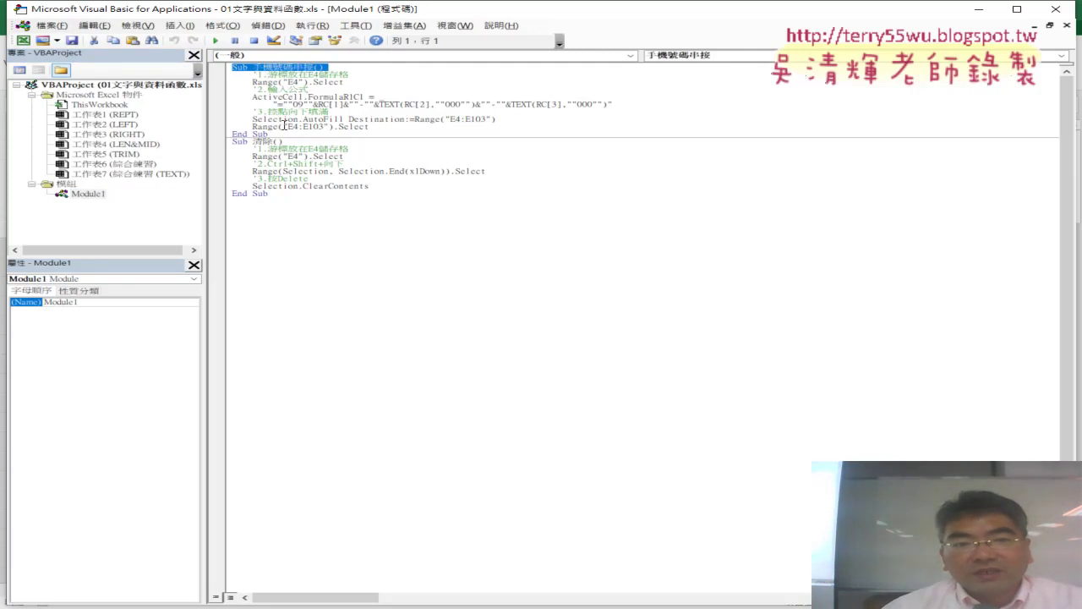
pyautogui.moveTo(269, 133); pyautogui.dragTo(230, 134)
pyautogui.click(228, 71)
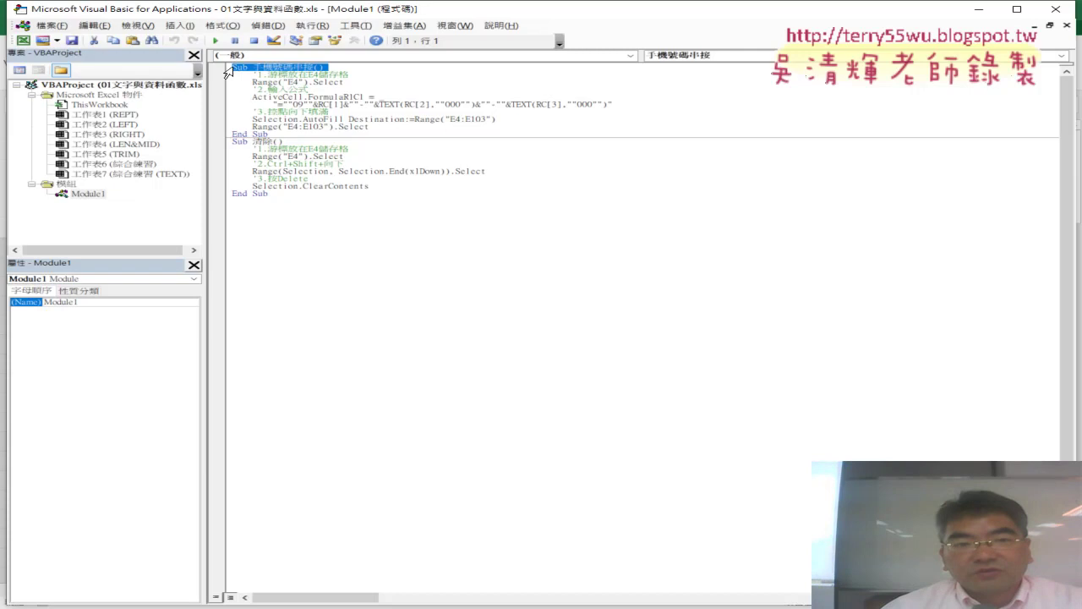
pyautogui.click(227, 135)
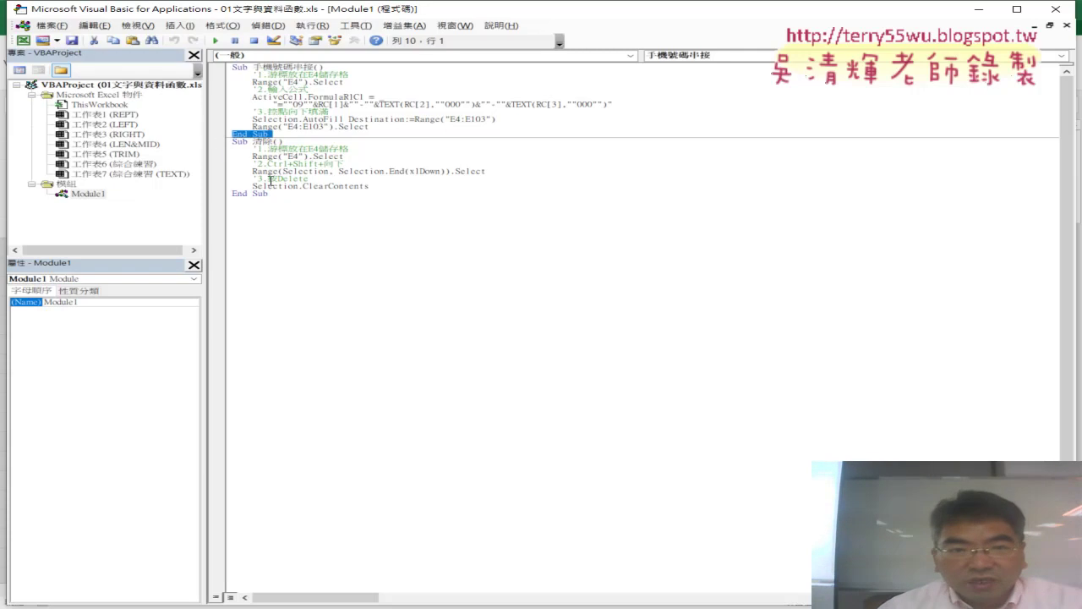
# Step: Set the code font size to 14 under Tools > Options > Editor Format
pyautogui.click(355, 25)
pyautogui.click(380, 80)
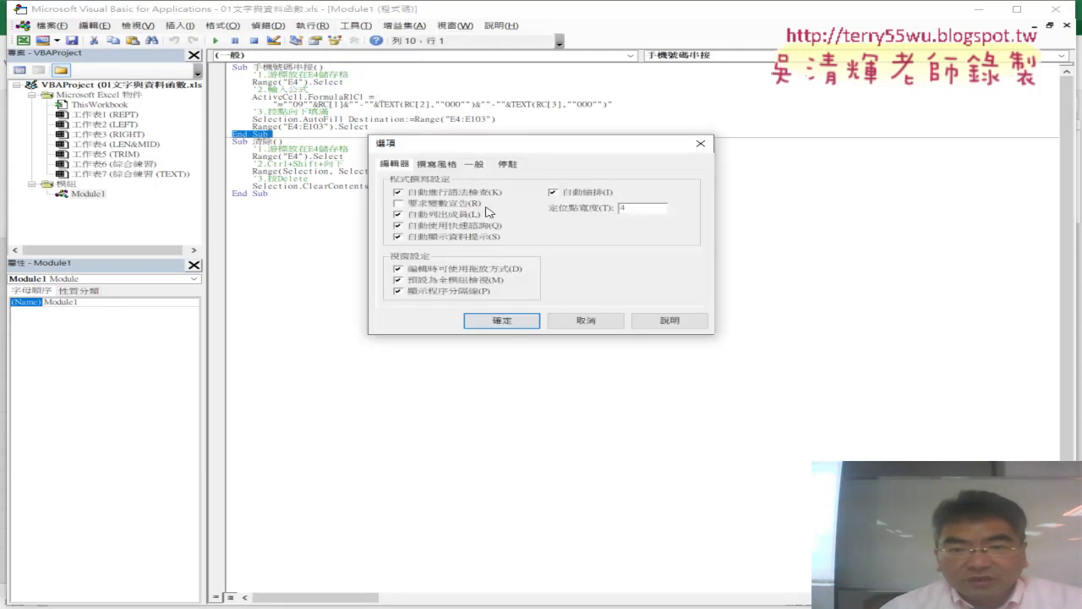
pyautogui.click(435, 165)
pyautogui.click(623, 218)
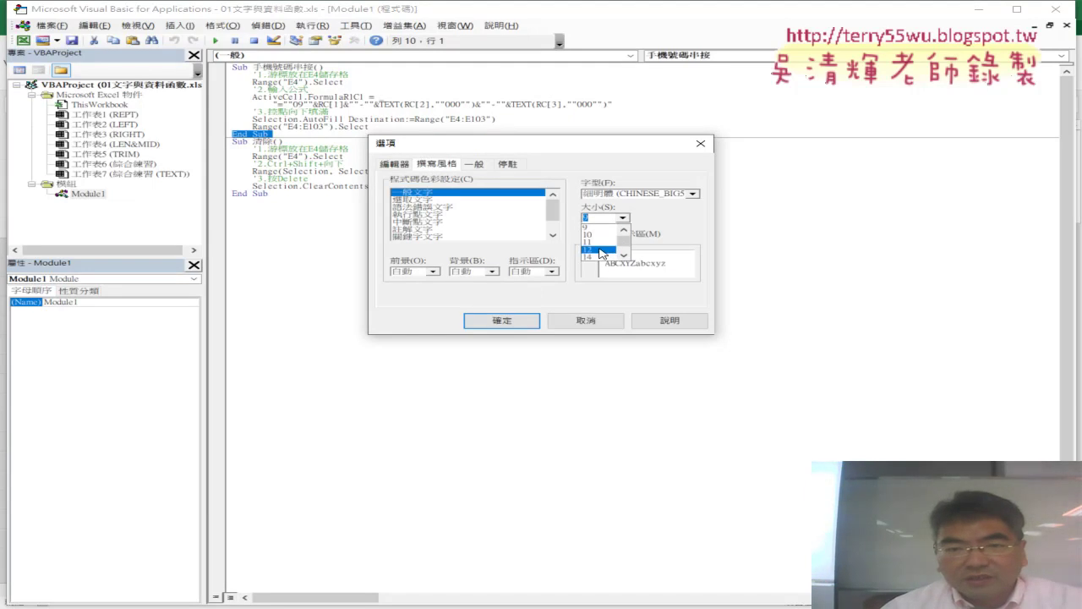
pyautogui.click(602, 251)
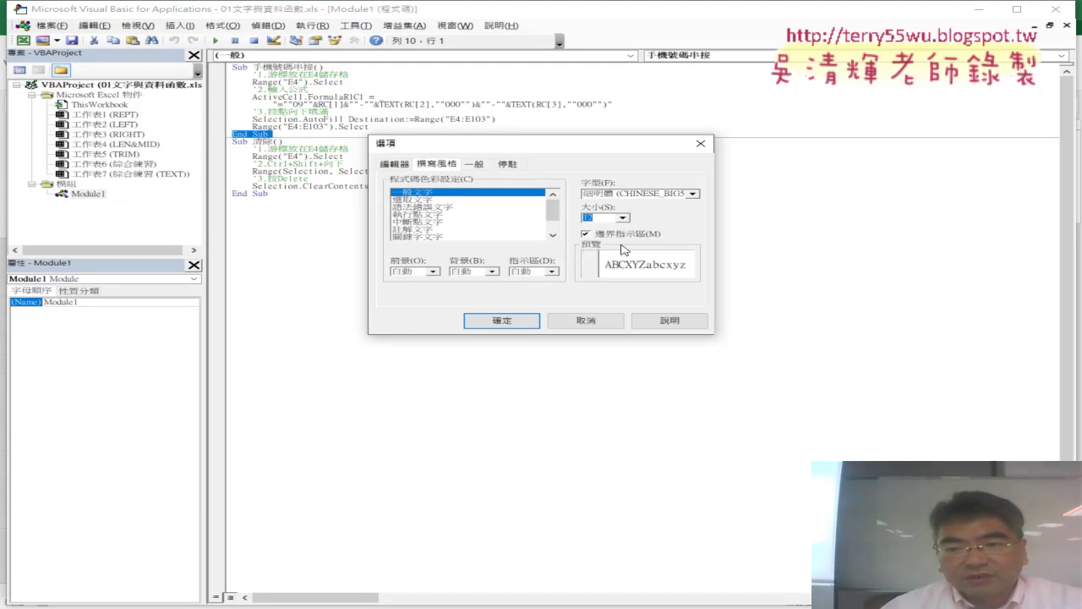
pyautogui.click(624, 218)
pyautogui.click(601, 255)
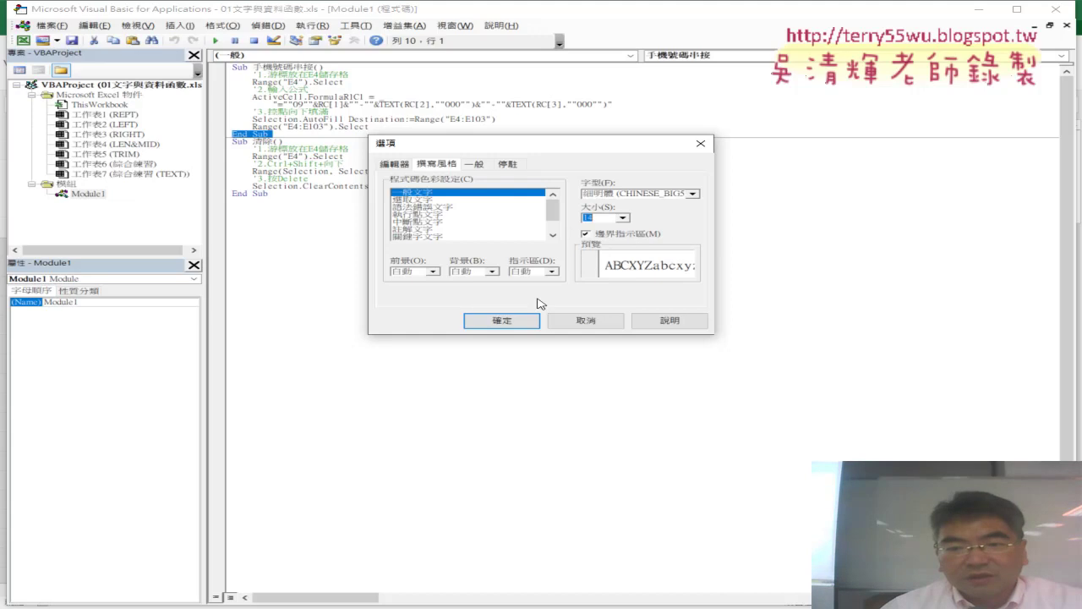
pyautogui.click(507, 321)
# Step: Select the 手機號碼串接 sub's header, parentheses and body lines, plus the 清除 header
pyautogui.click(401, 188)
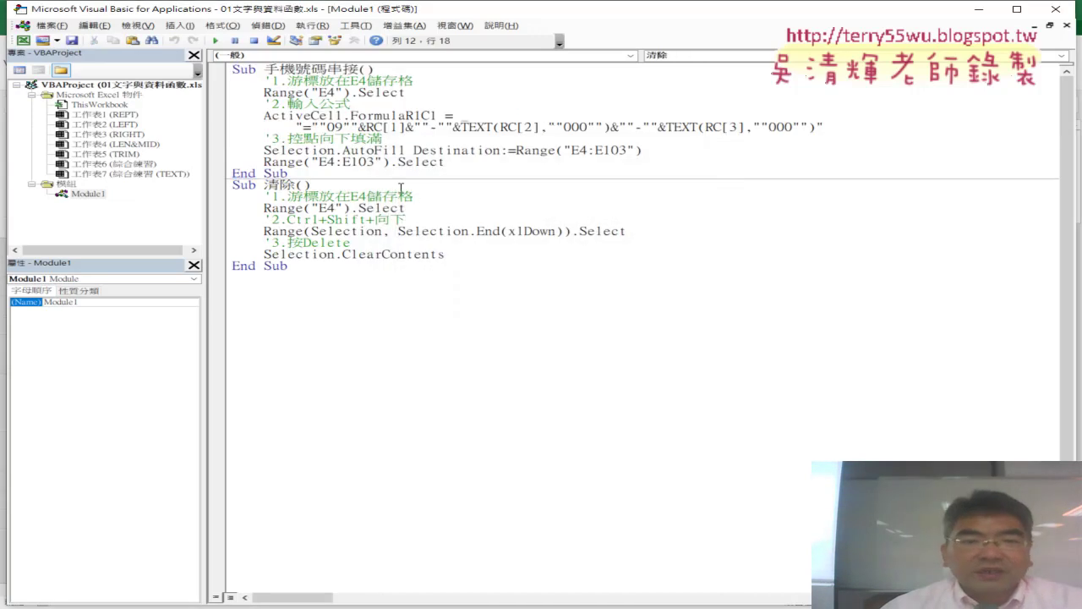
pyautogui.click(223, 72)
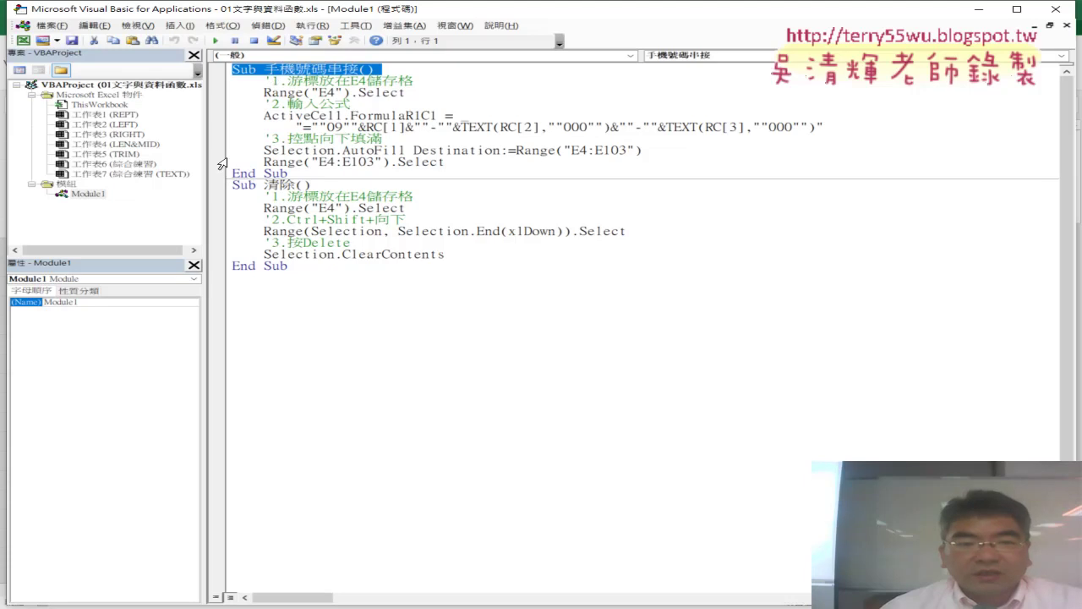
pyautogui.click(222, 187)
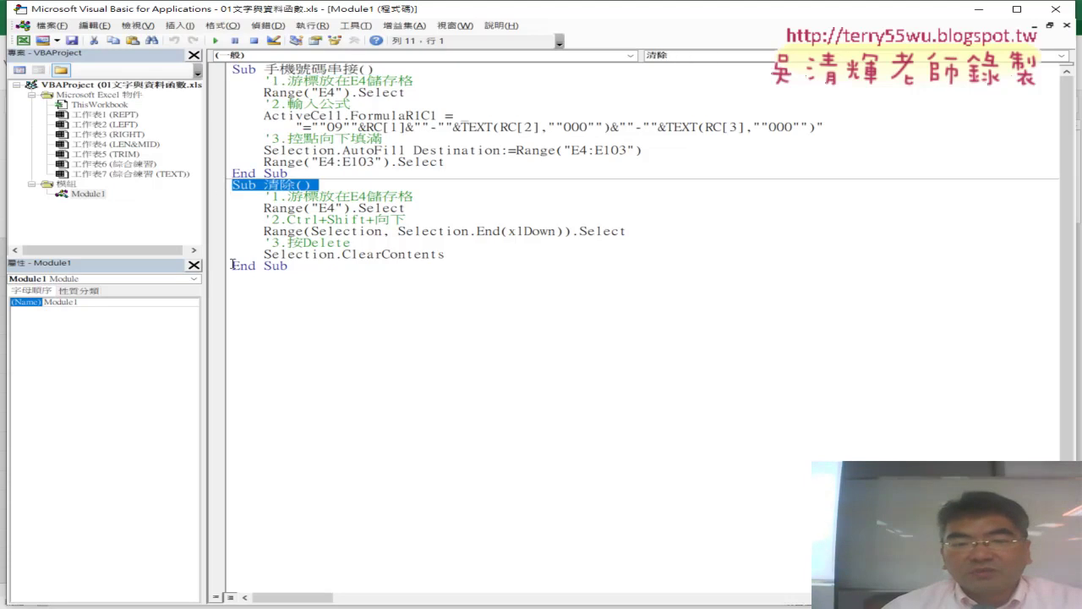
pyautogui.moveTo(223, 75); pyautogui.dragTo(223, 173)
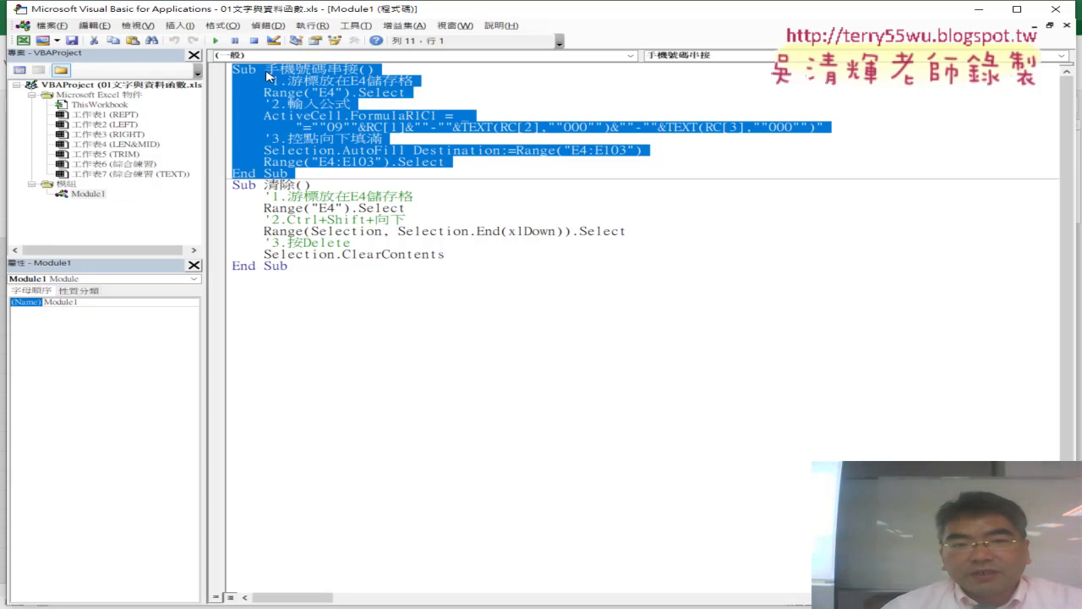
pyautogui.click(267, 72)
pyautogui.moveTo(374, 69); pyautogui.dragTo(359, 69)
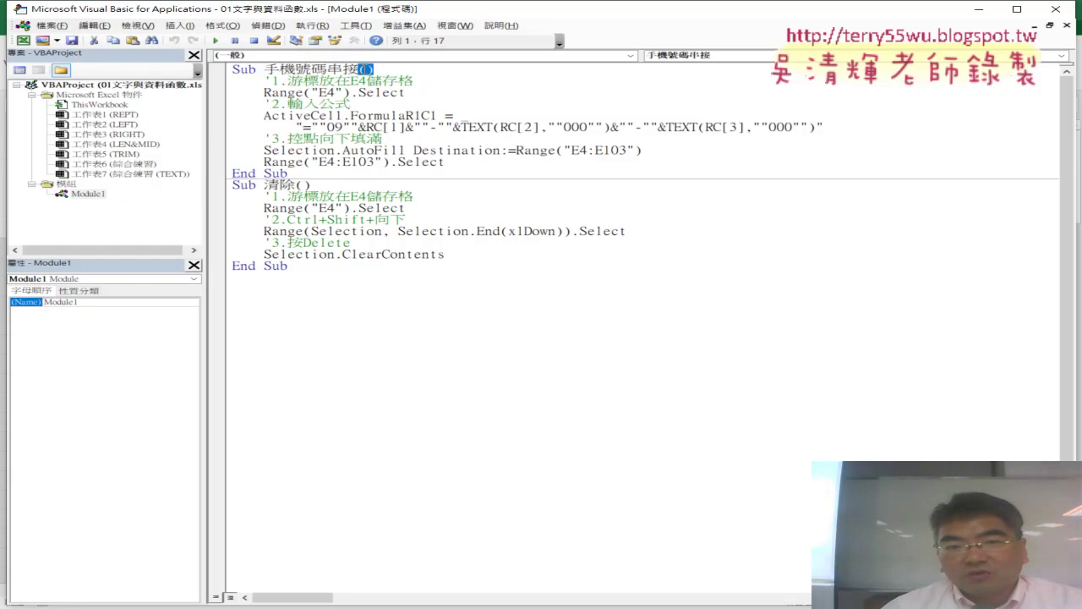
pyautogui.moveTo(456, 168); pyautogui.dragTo(224, 86)
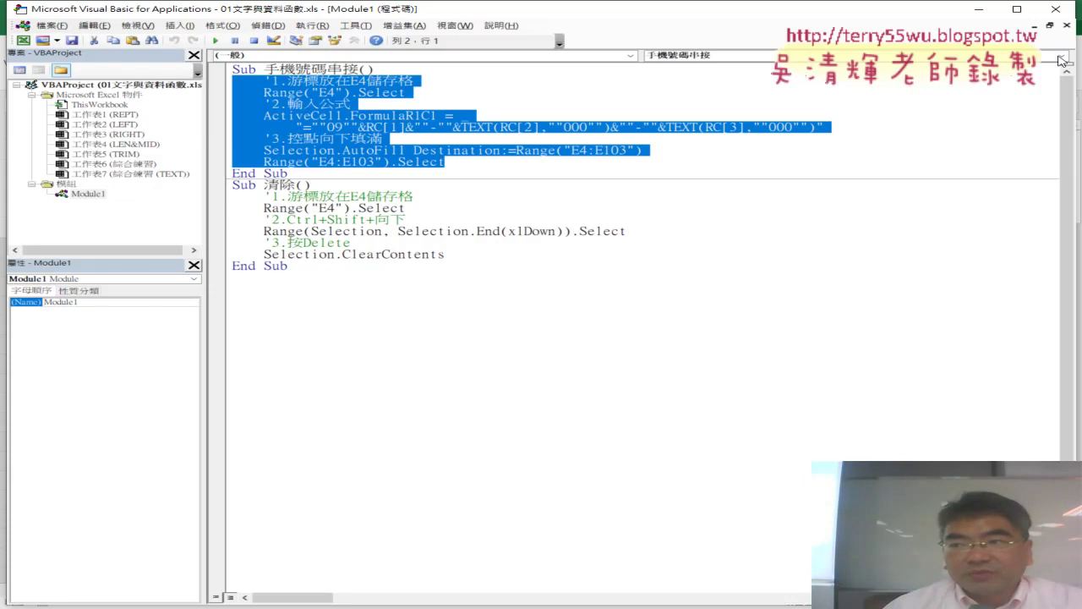
pyautogui.click(1067, 25)
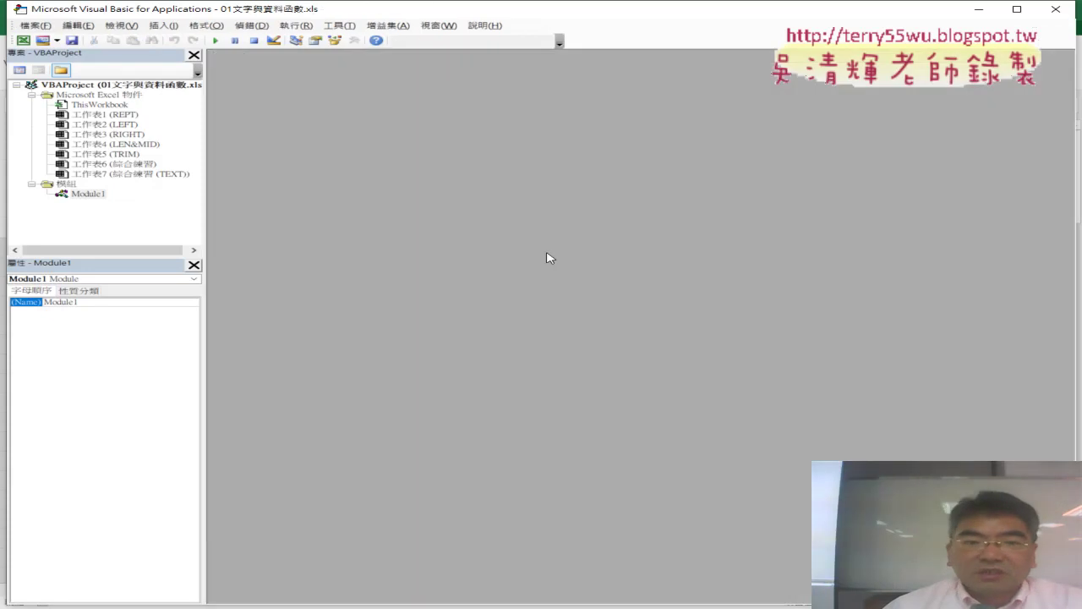
pyautogui.doubleClick(84, 193)
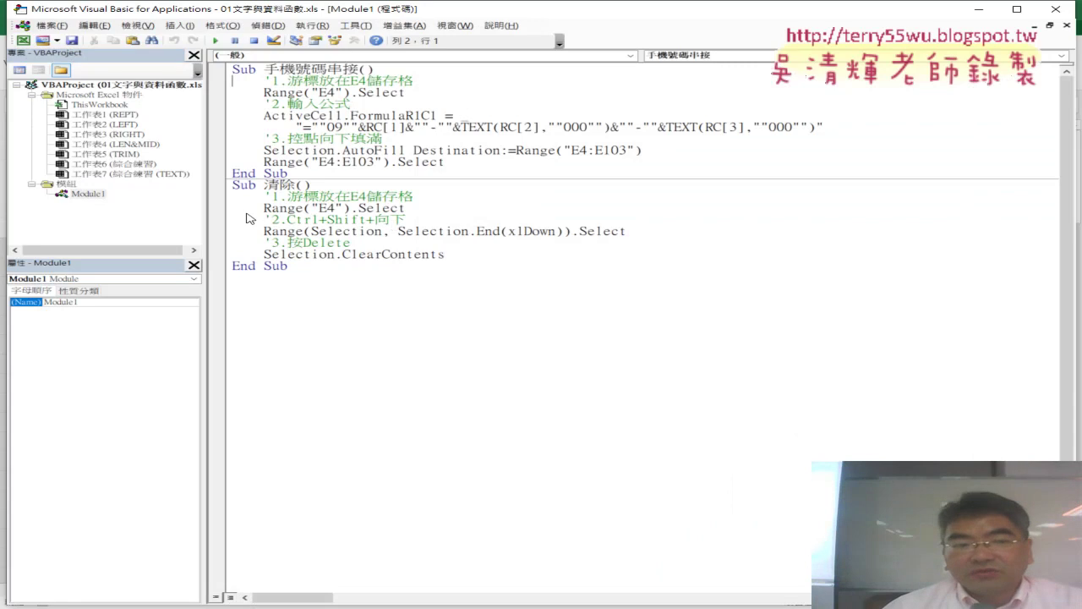
pyautogui.click(88, 194)
pyautogui.moveTo(84, 303); pyautogui.dragTo(36, 306)
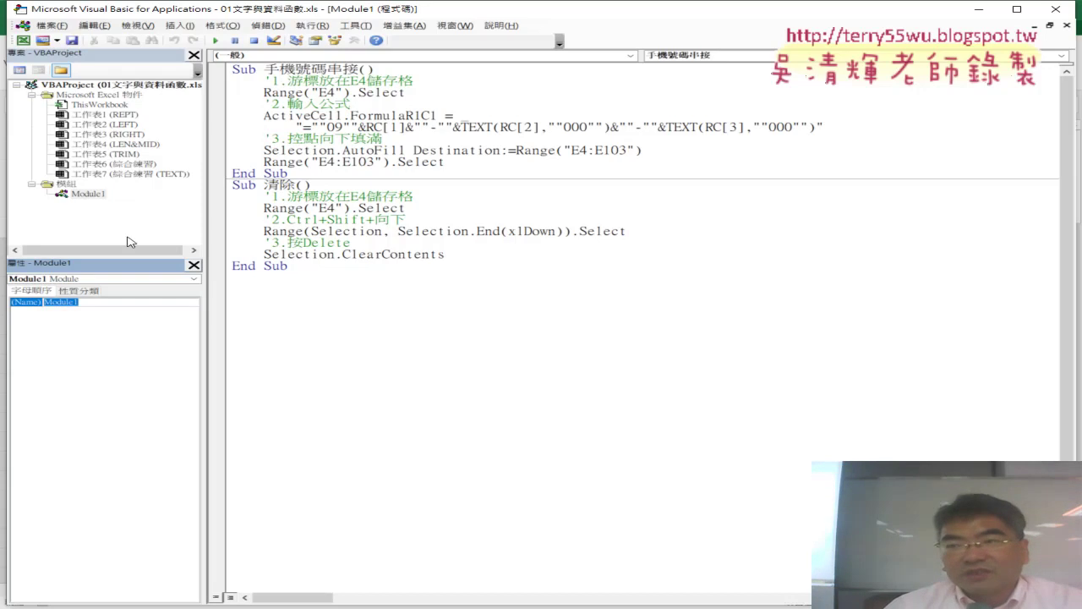
# Step: Close the VBA editor, run 清除 and 手機號碼串接 twice, then select H13
pyautogui.click(1057, 9)
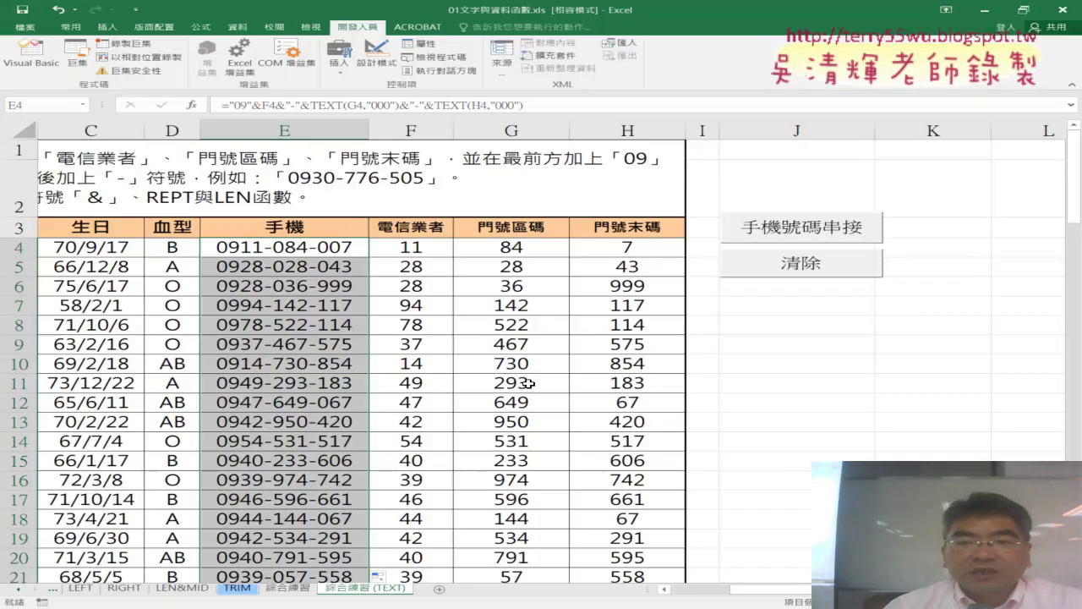
pyautogui.click(794, 266)
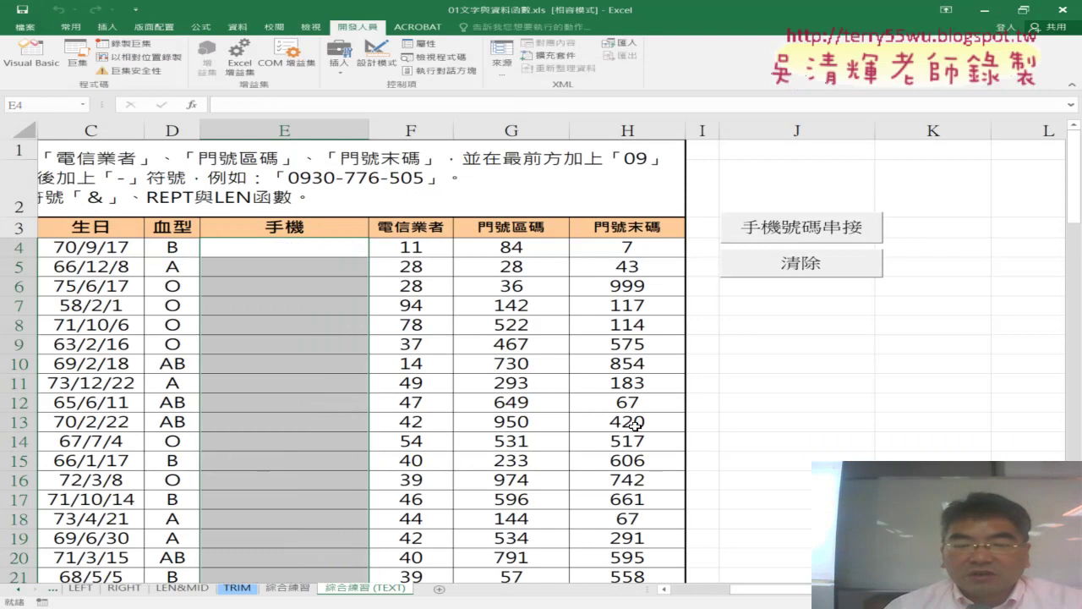
pyautogui.click(794, 232)
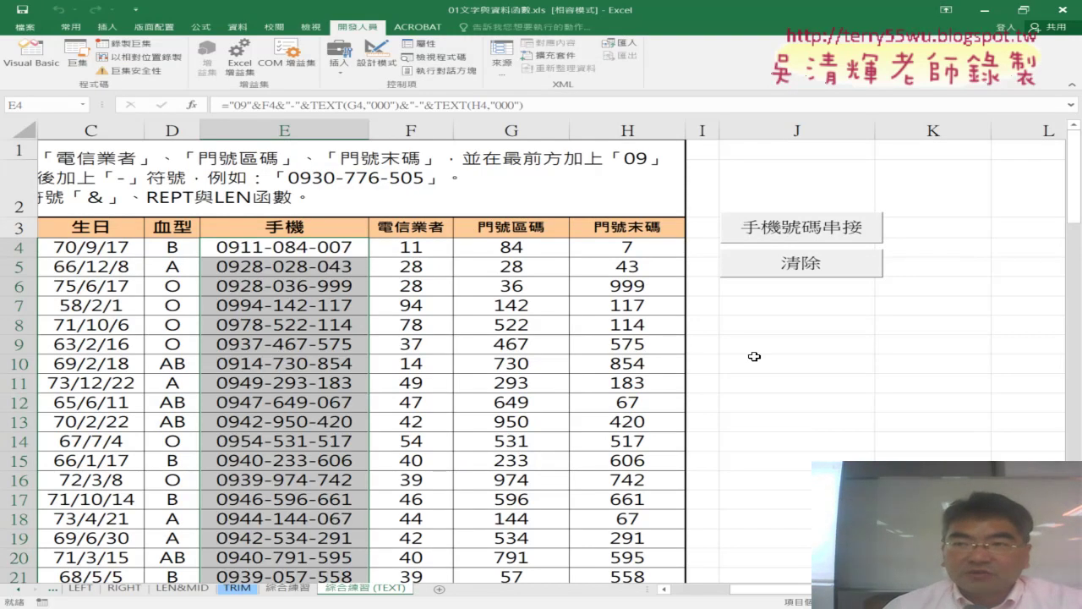
pyautogui.click(835, 263)
pyautogui.click(824, 234)
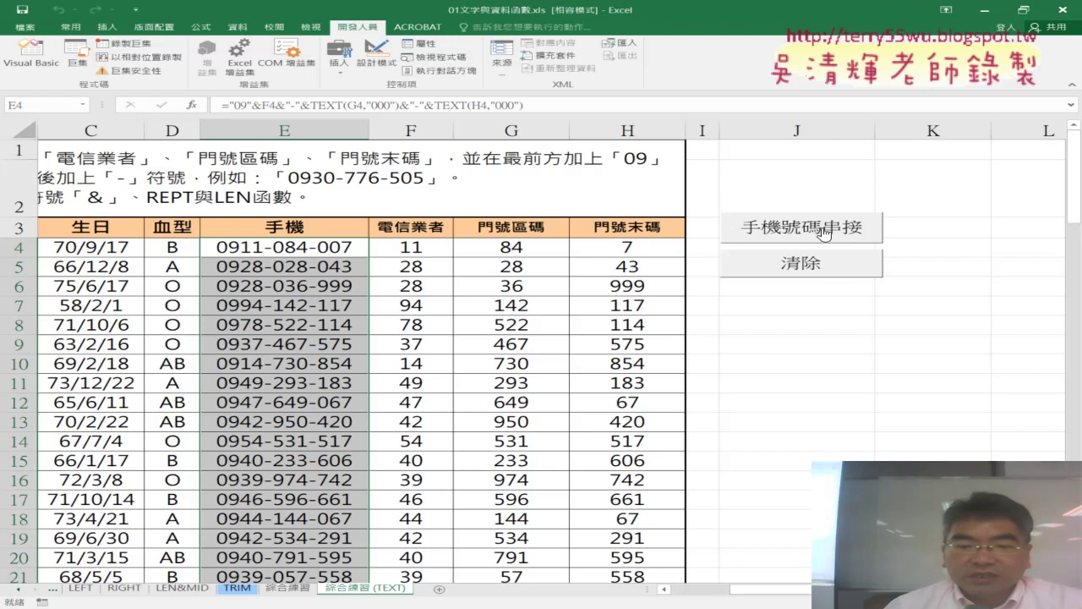
pyautogui.click(622, 416)
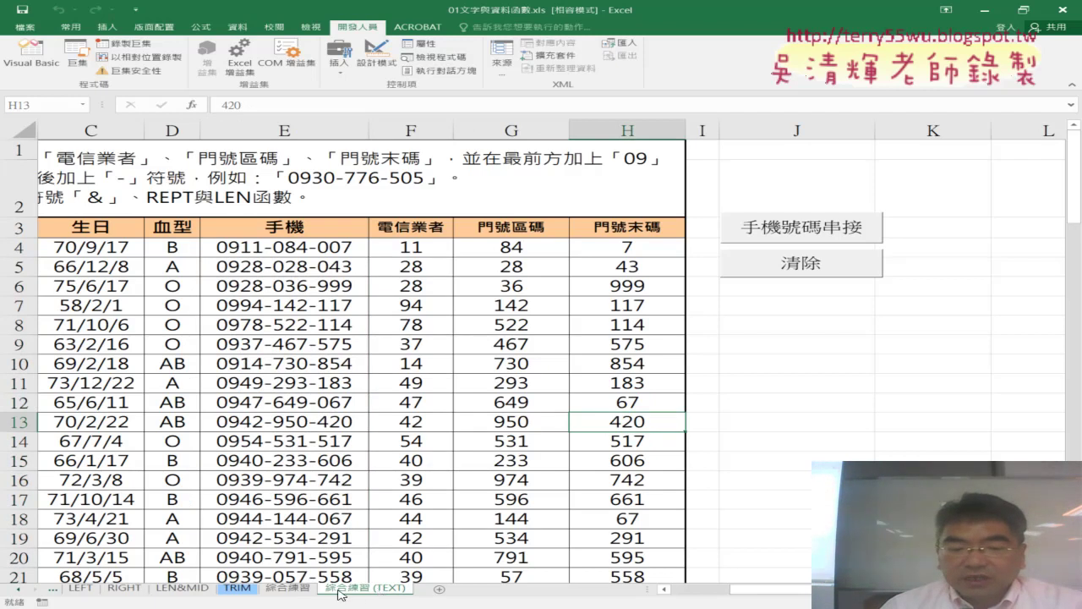
# Step: Duplicate the 綜合練習 (TEXT) tab and change the copy's suffix to VBA)
pyautogui.click(293, 591)
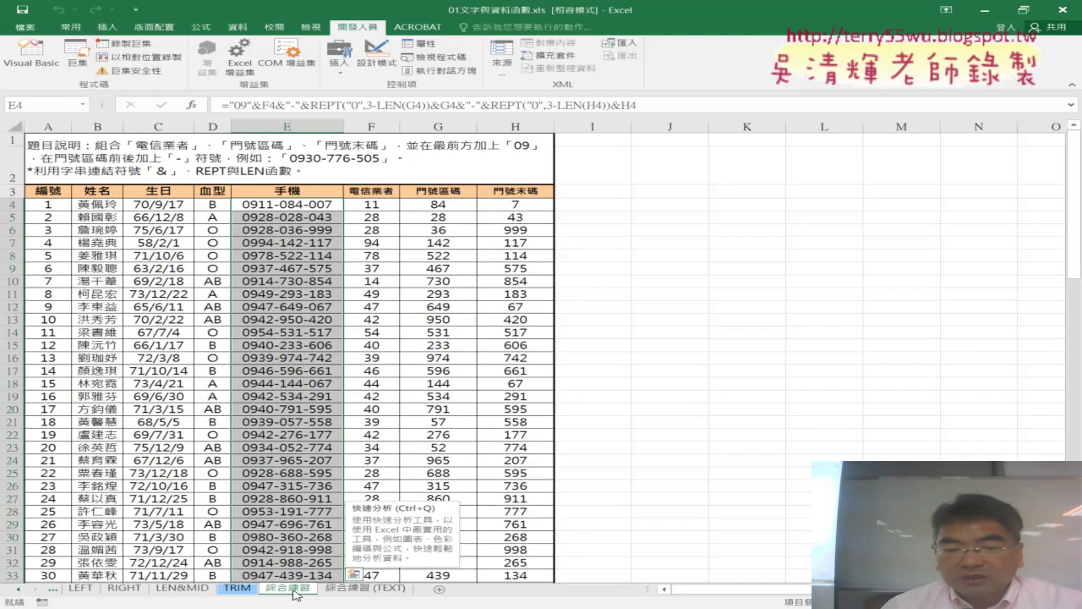
pyautogui.click(359, 590)
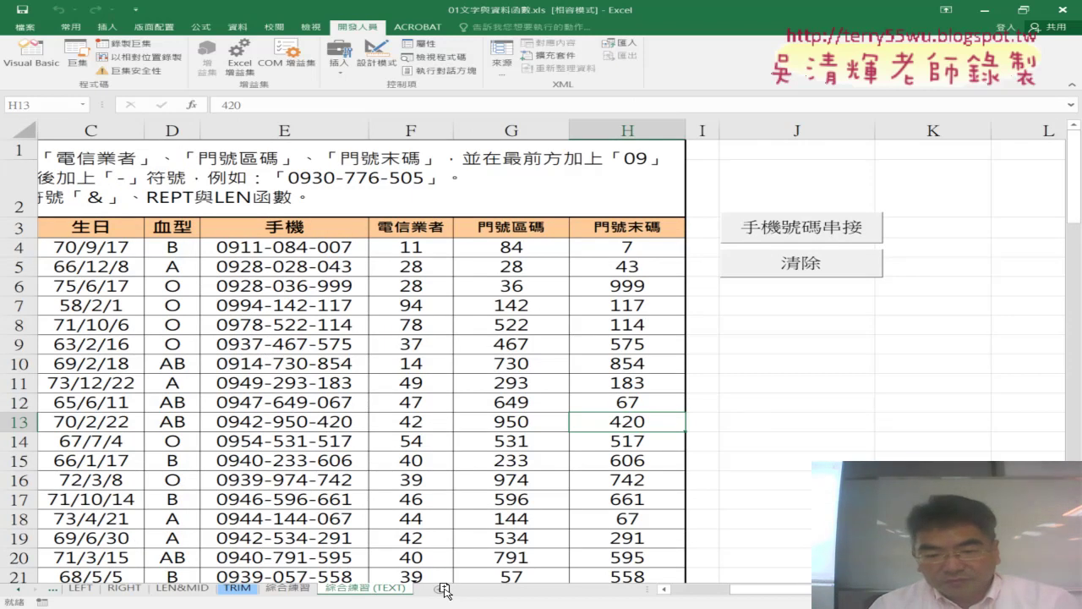
pyautogui.moveTo(444, 590); pyautogui.dragTo(448, 590)
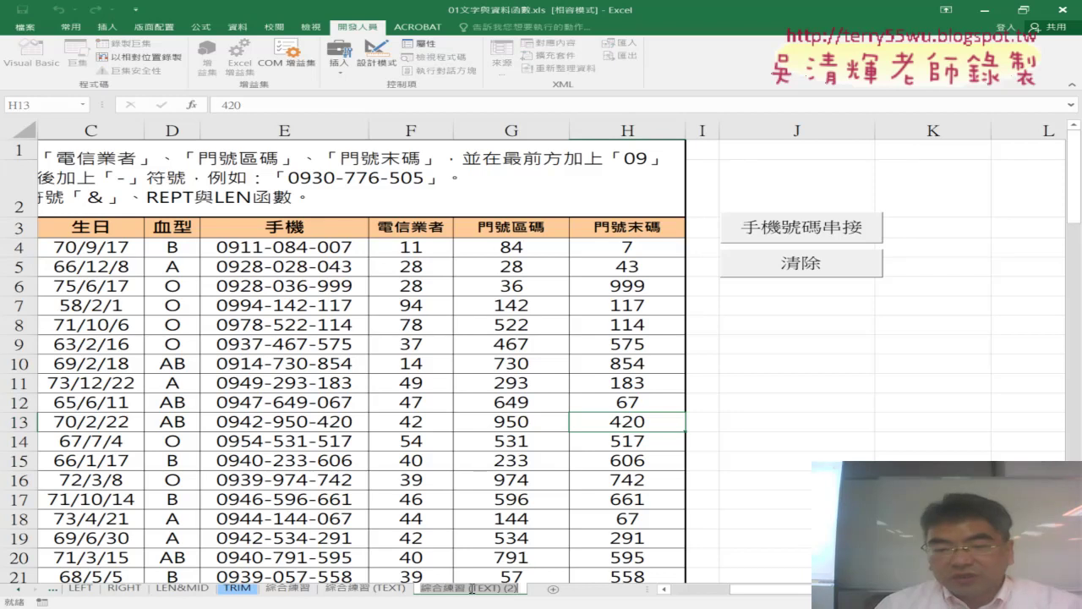
pyautogui.click(470, 589)
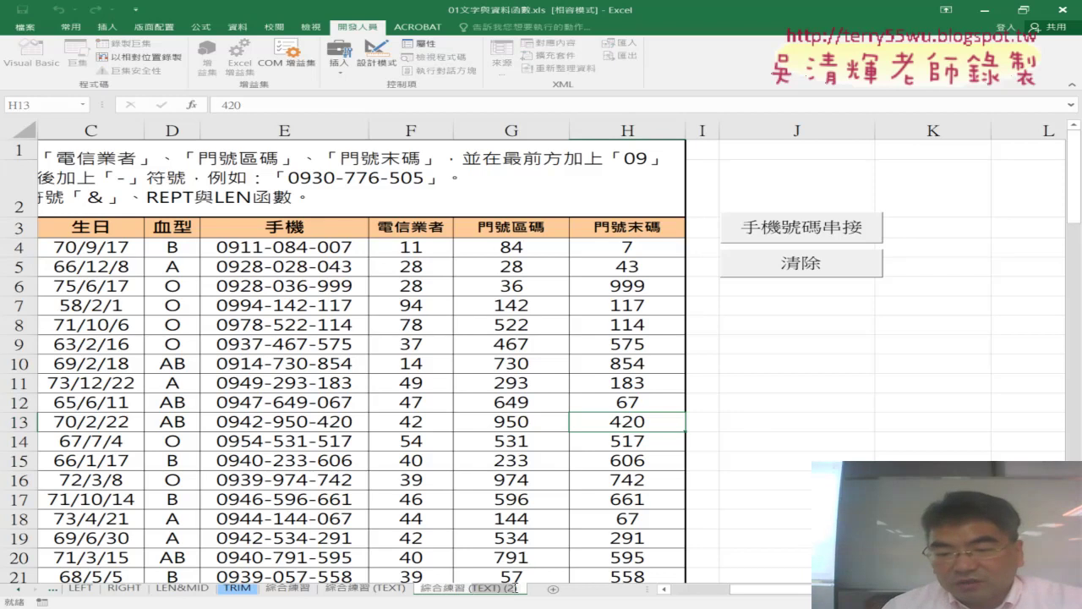
pyautogui.press('BackSpace')
pyautogui.press('BackSpace')
pyautogui.press('BackSpace')
pyautogui.write('V')
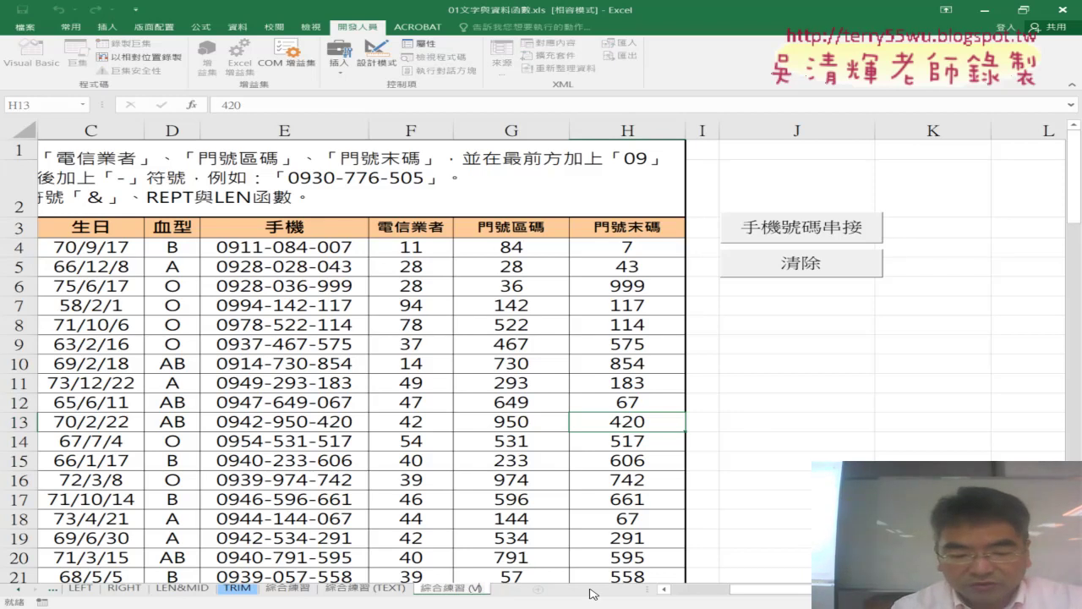
pyautogui.write('BA)')
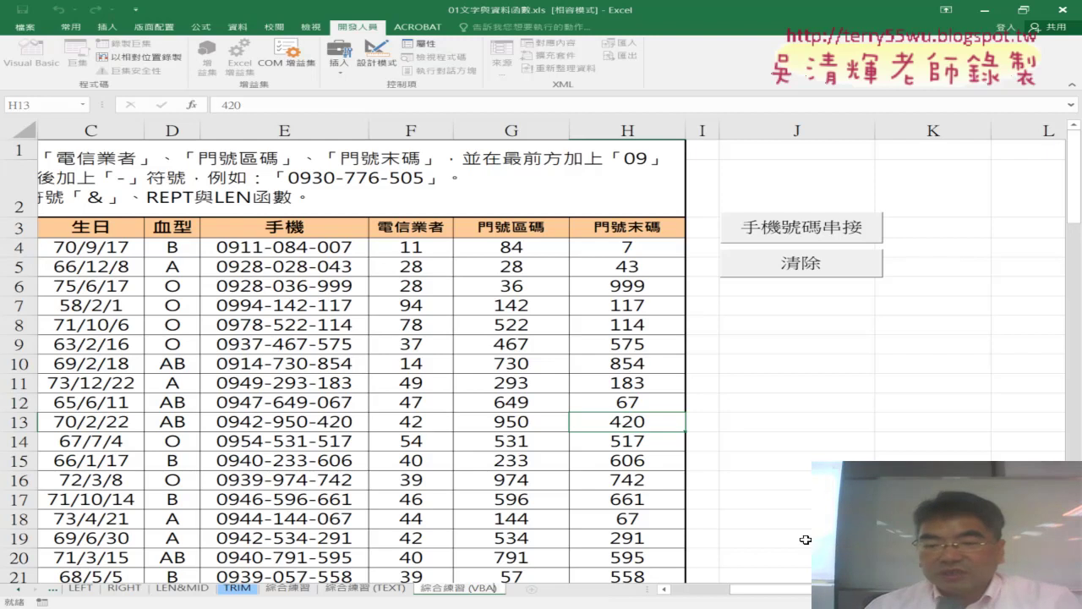
# Step: Confirm the 綜合練習 (VBA) name, rerun the clear and phone macros, then open Visual Basic
pyautogui.click(628, 444)
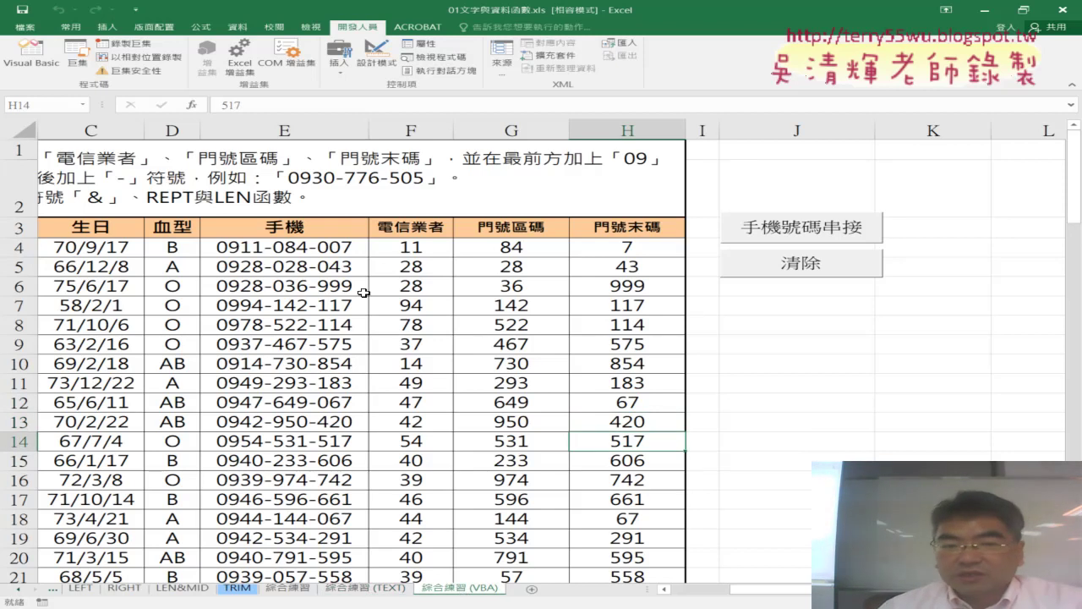
pyautogui.click(319, 247)
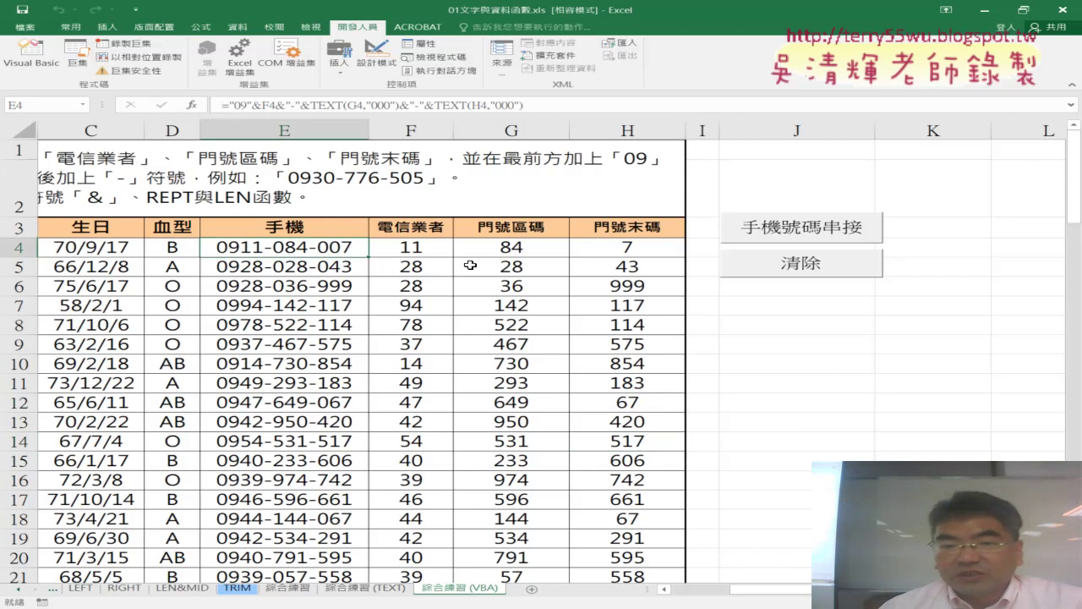
pyautogui.click(754, 272)
pyautogui.click(775, 237)
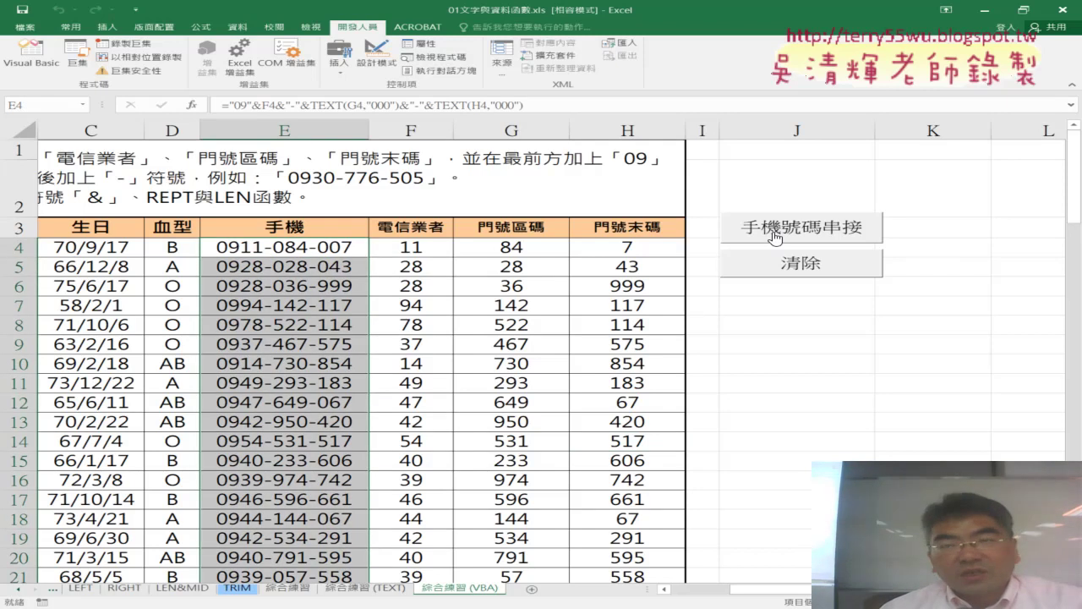
pyautogui.click(334, 249)
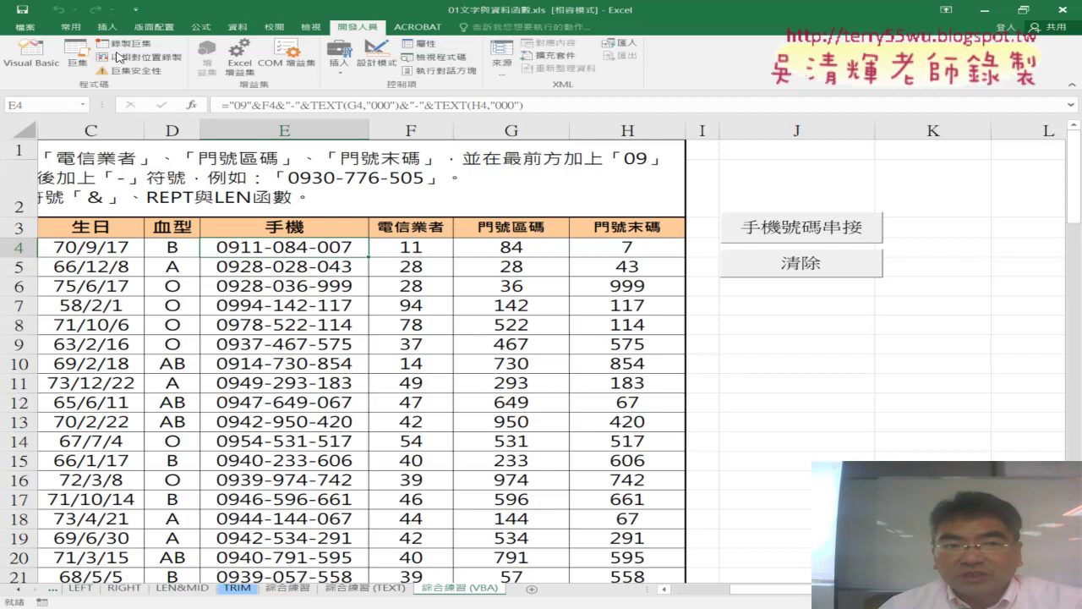
pyautogui.click(44, 62)
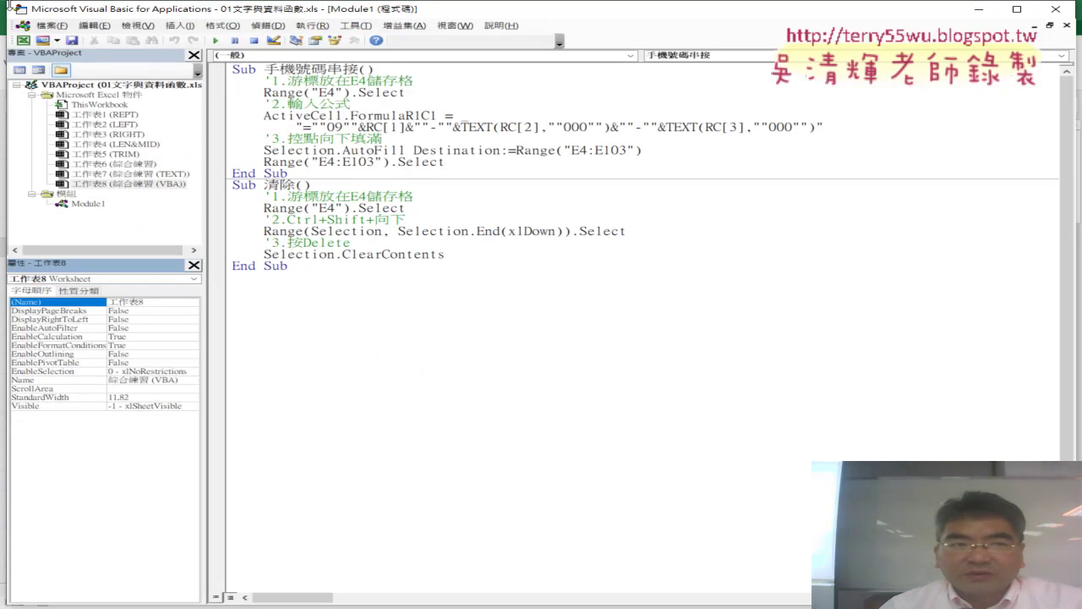
# Step: Restore the VBA editor to a smaller window over the sheet and select Module1
pyautogui.moveTo(10, 7); pyautogui.dragTo(328, 71)
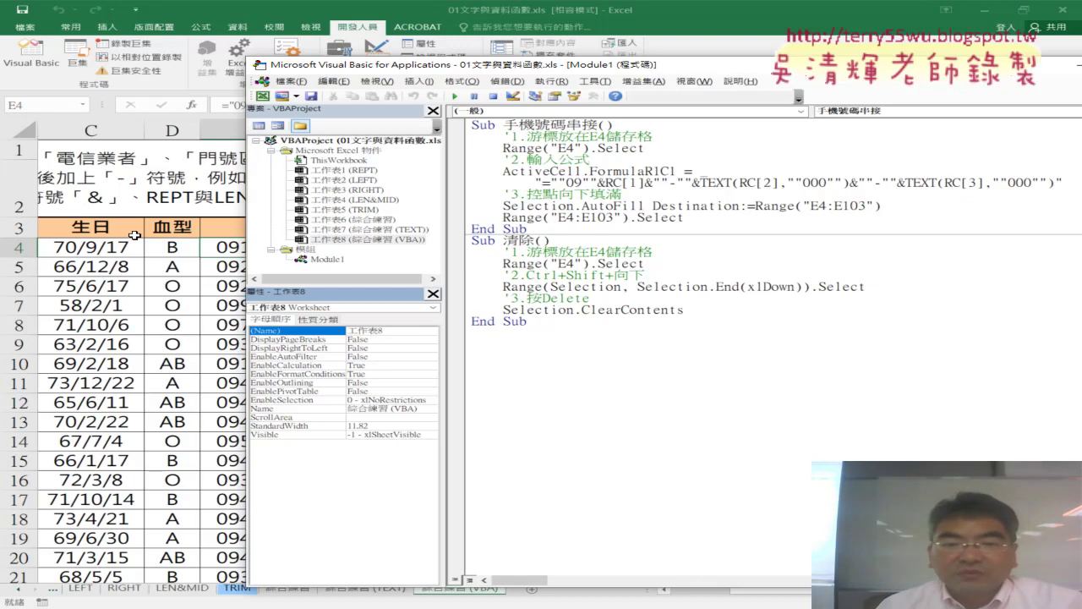
pyautogui.click(499, 393)
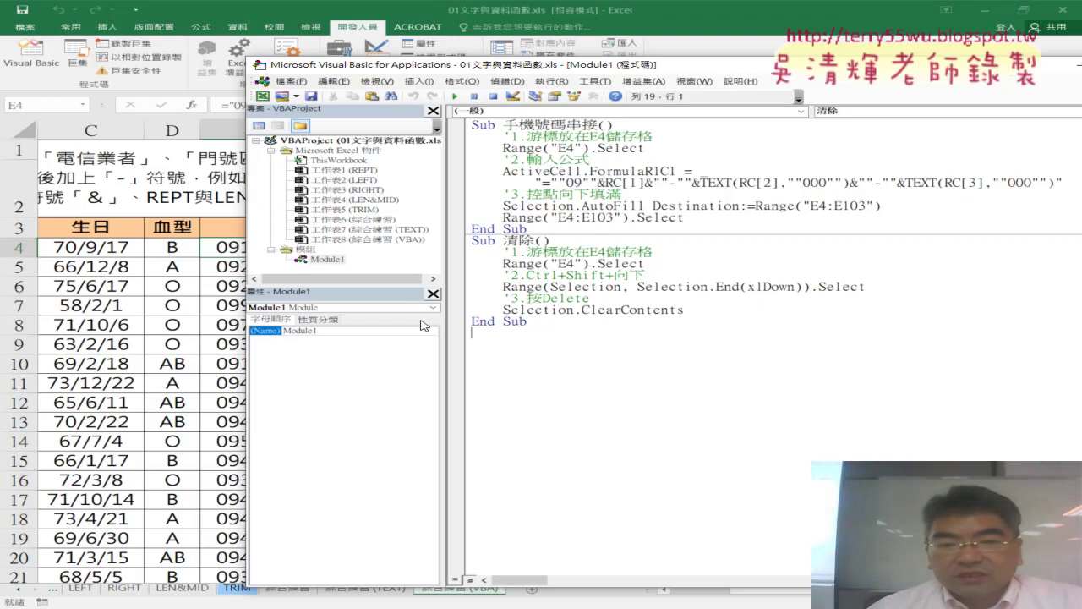
pyautogui.click(334, 261)
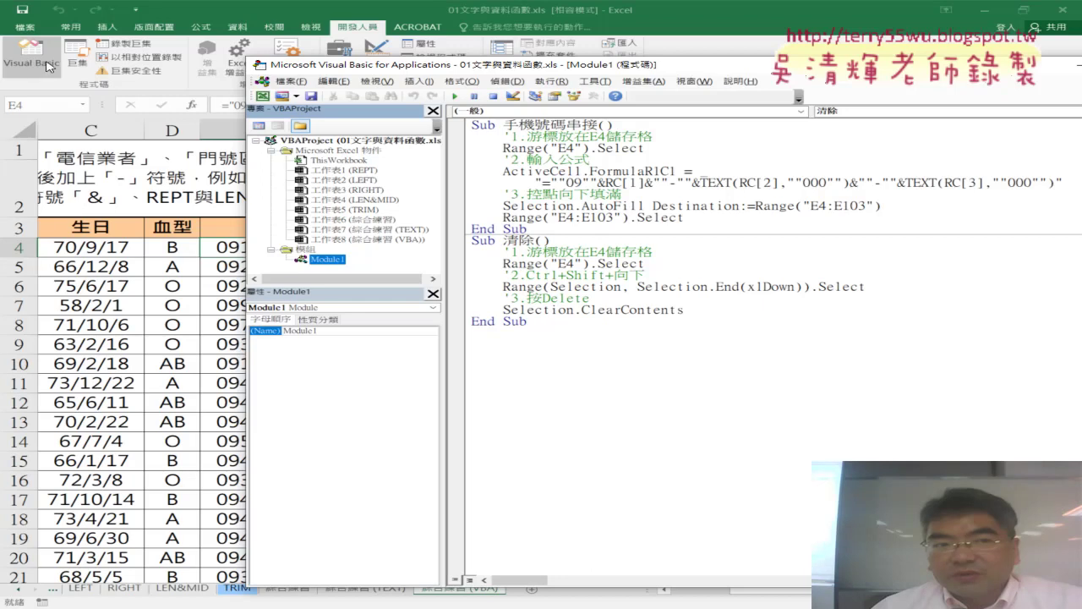
# Step: Use the project's right-click Insert > Module command to create Module2
pyautogui.rightClick(305, 252)
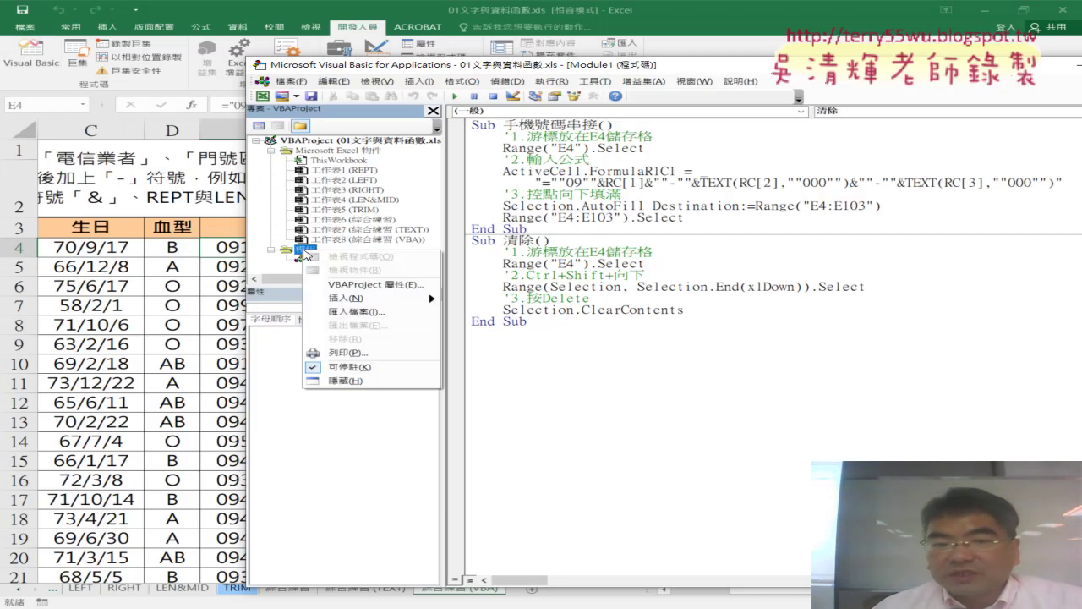
pyautogui.rightClick(327, 192)
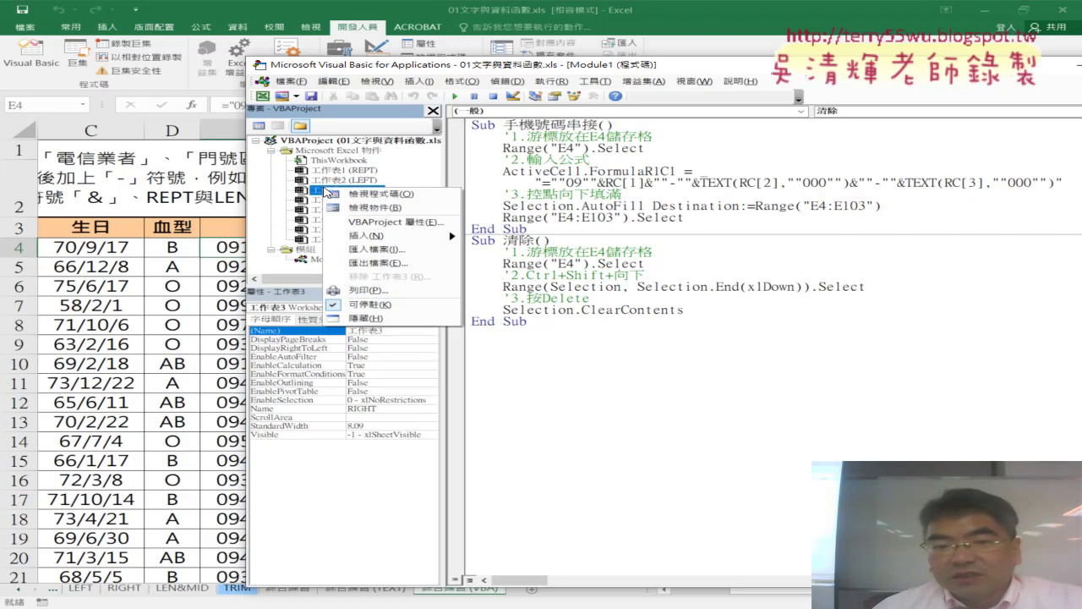
pyautogui.moveTo(376, 236)
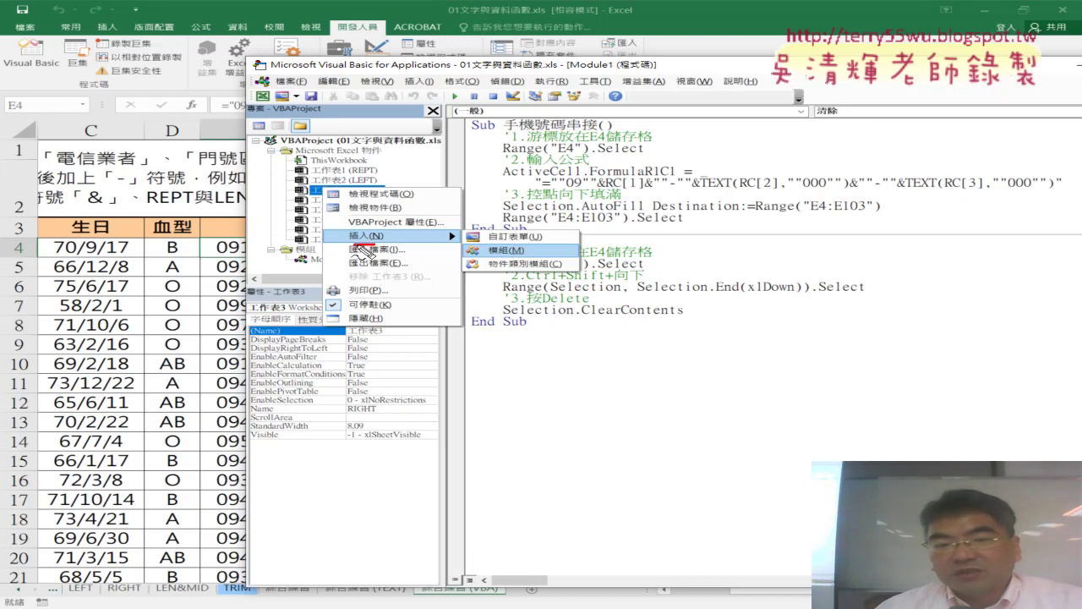
pyautogui.moveTo(375, 226); pyautogui.dragTo(372, 229)
pyautogui.moveTo(318, 196); pyautogui.dragTo(314, 181)
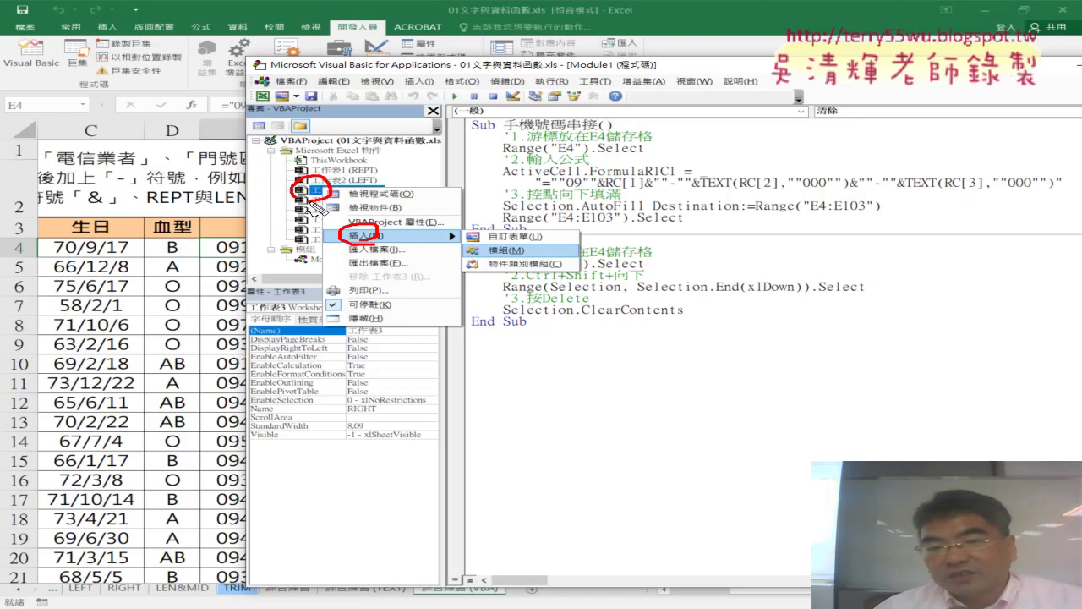
pyautogui.moveTo(461, 252); pyautogui.dragTo(465, 245)
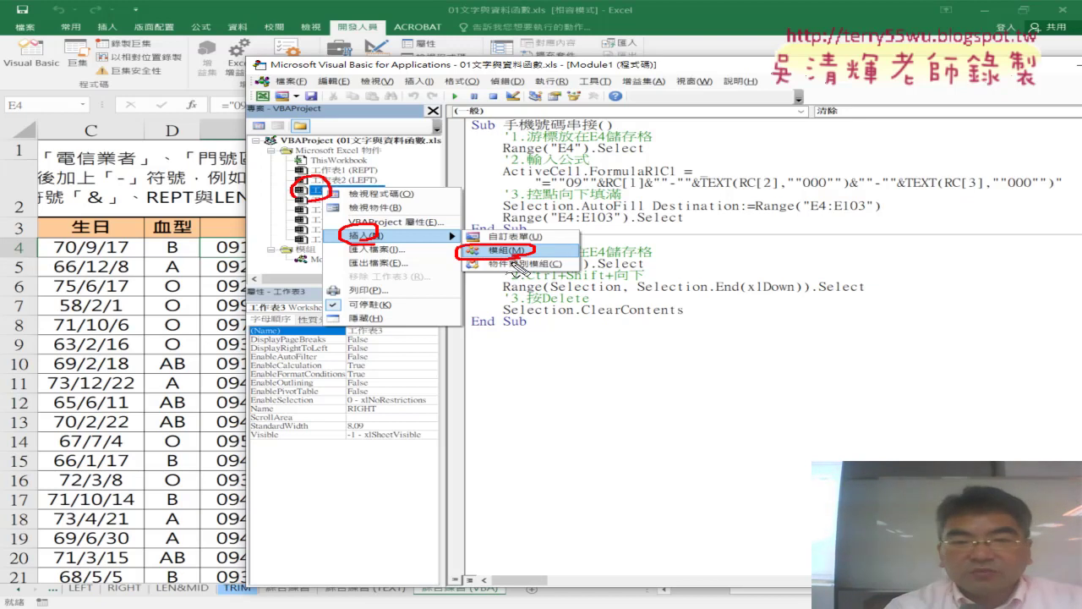
pyautogui.press('Escape')
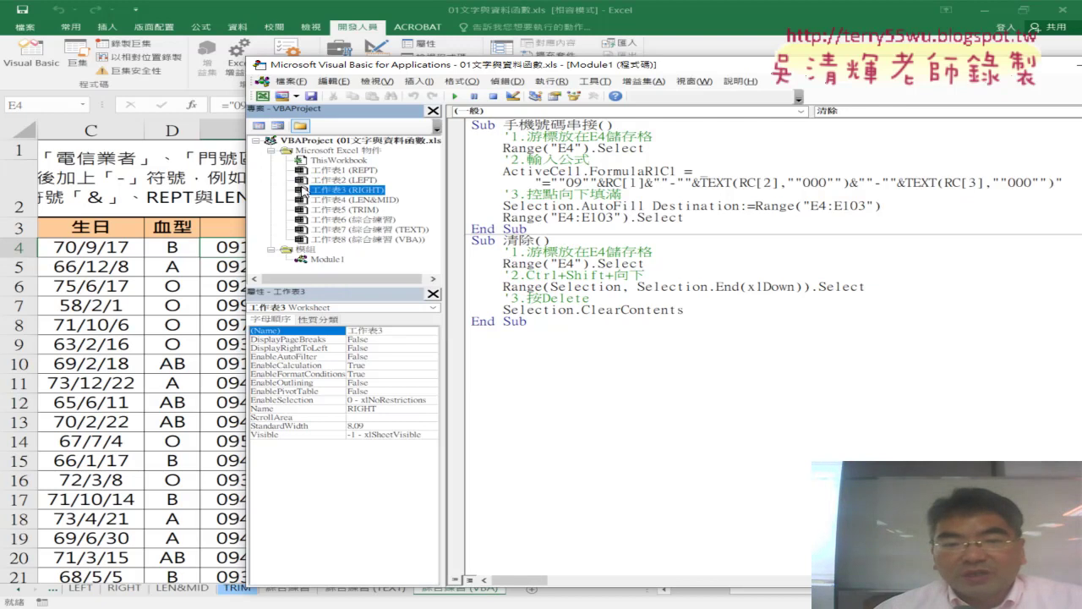
pyautogui.rightClick(304, 193)
pyautogui.click(469, 251)
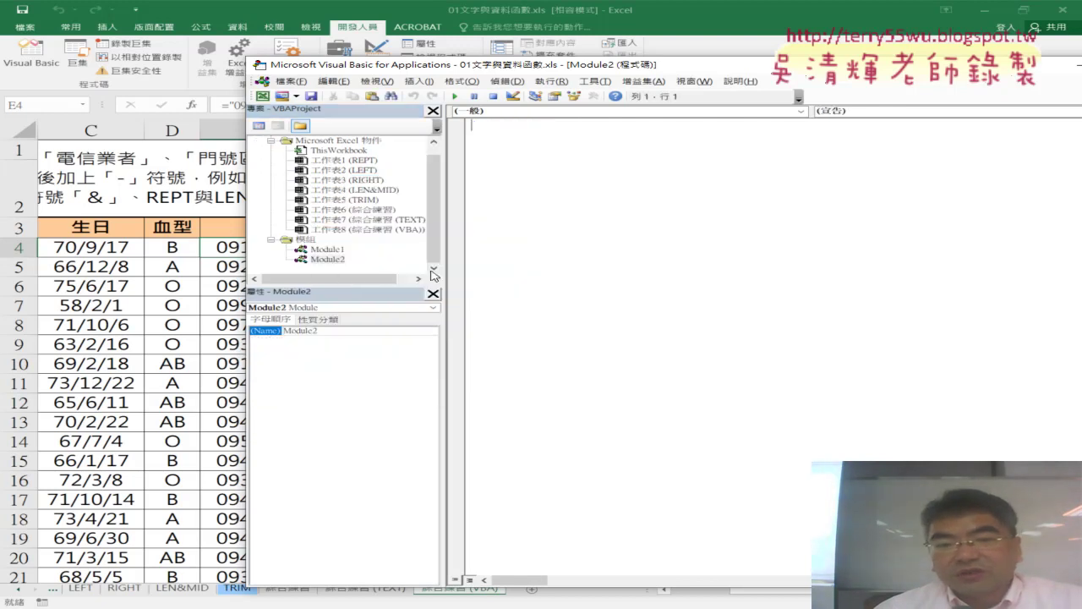
# Step: Open Module2's empty code window, narrow the project pane and shift the editor right
pyautogui.doubleClick(329, 251)
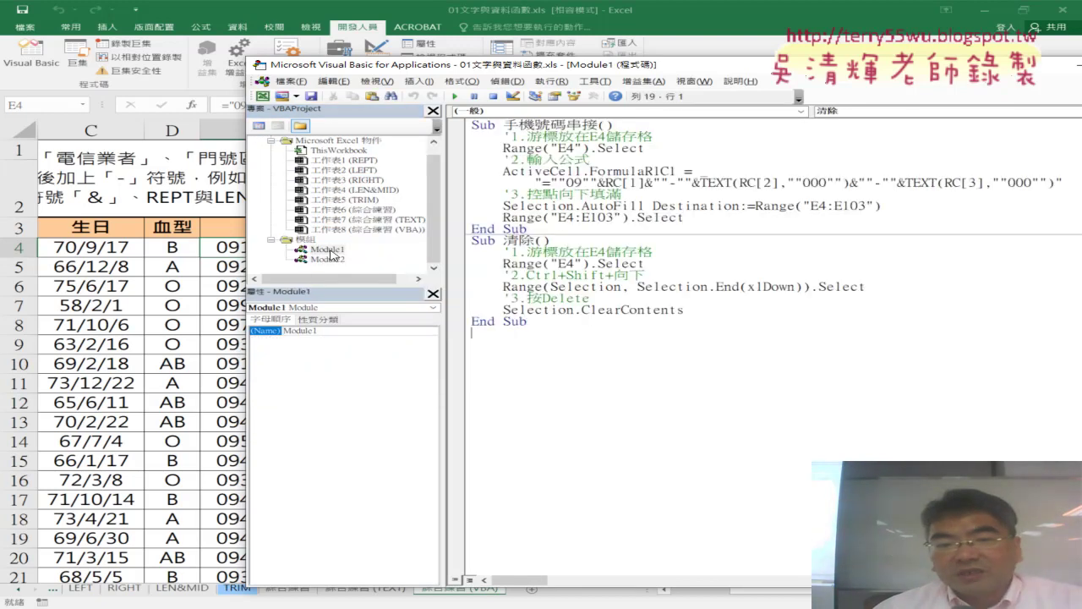
pyautogui.doubleClick(327, 258)
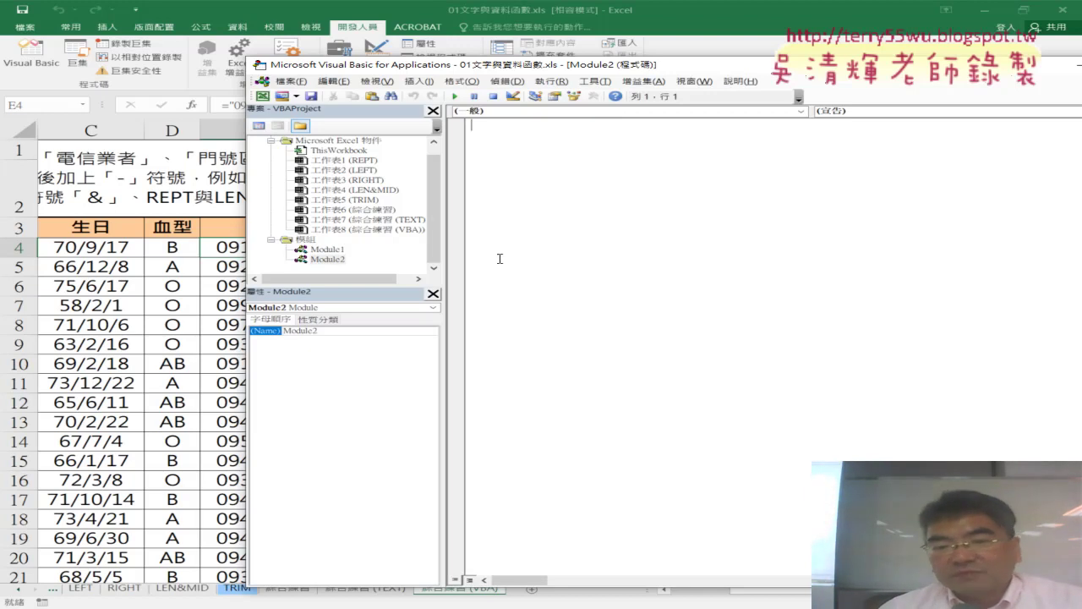
pyautogui.moveTo(441, 244); pyautogui.dragTo(404, 243)
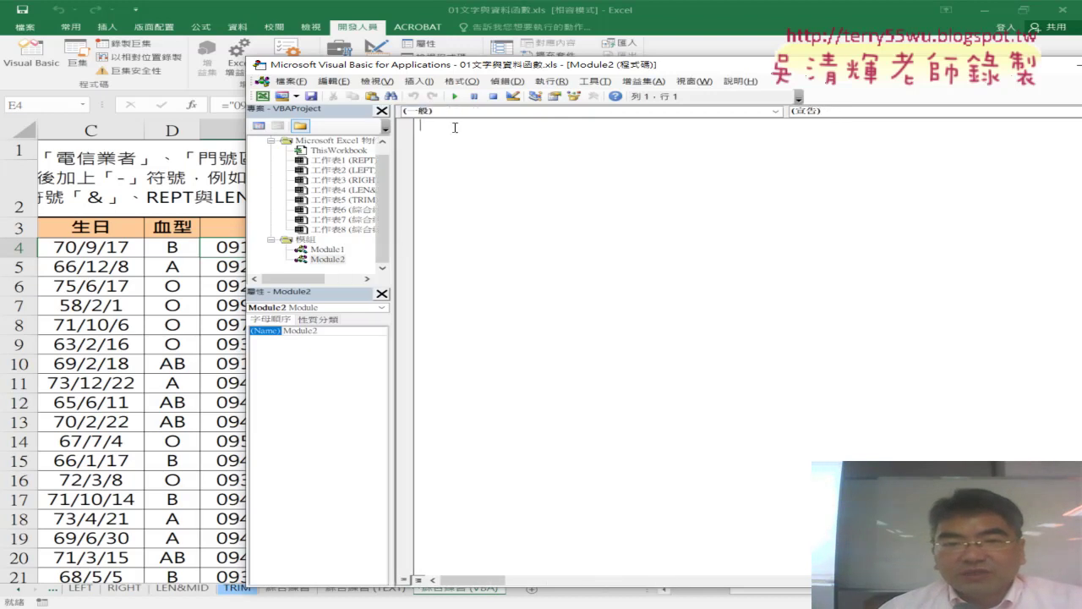
pyautogui.moveTo(457, 66); pyautogui.dragTo(501, 65)
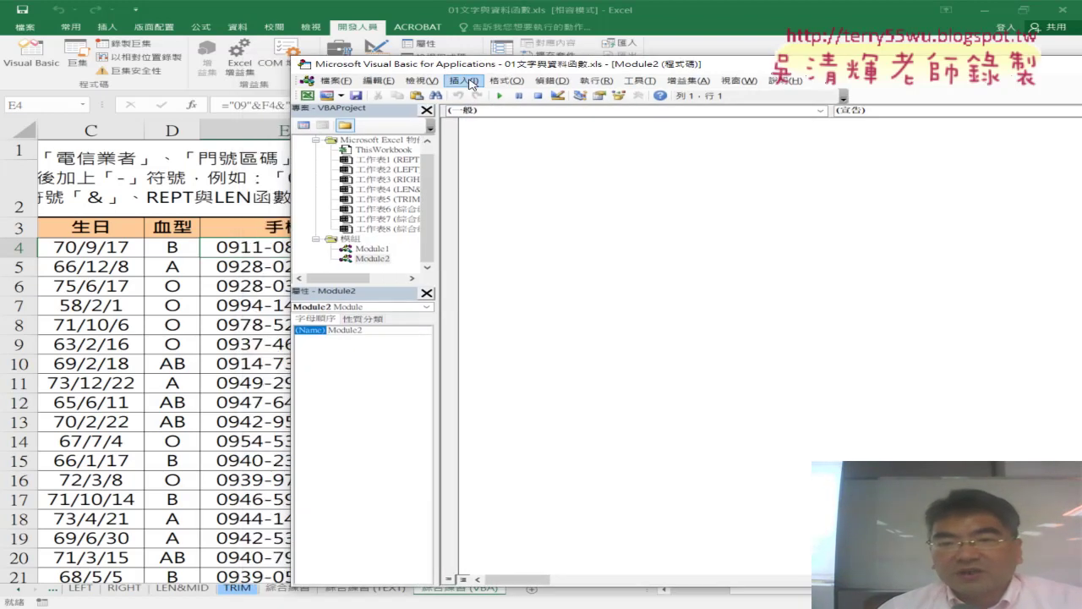
# Step: Create an empty Public Sub 門號() in Module2 through Insert > Procedure
pyautogui.click(471, 84)
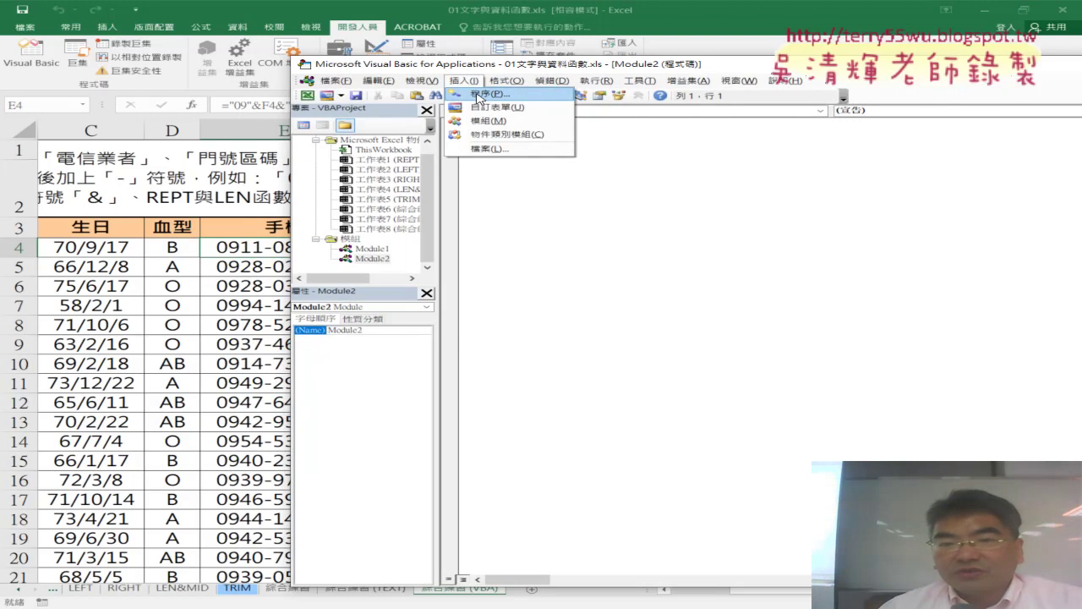
pyautogui.click(480, 96)
pyautogui.write('ㄇ')
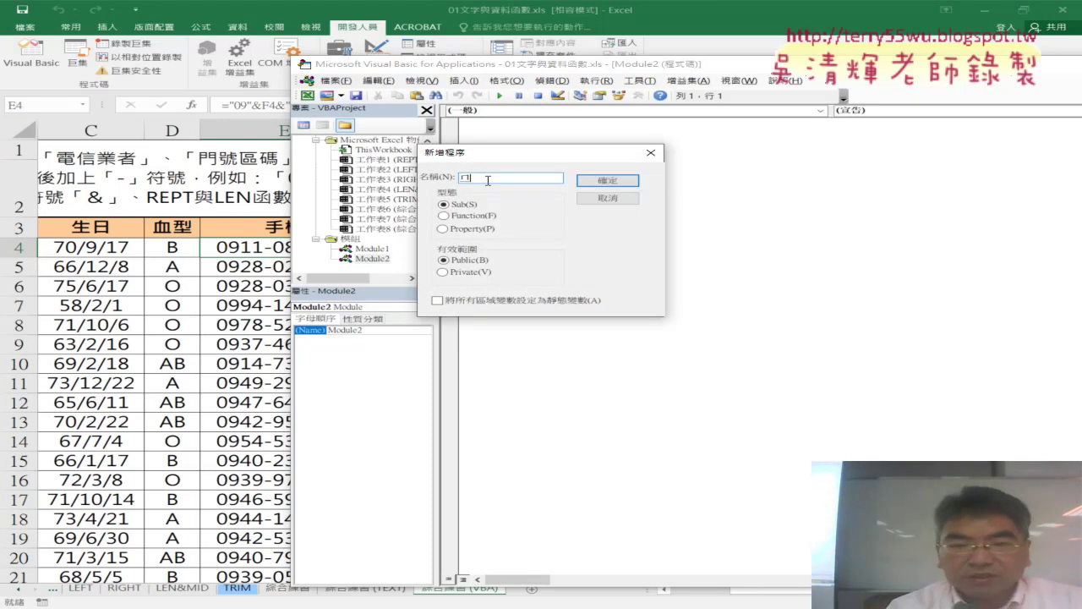
pyautogui.write('號')
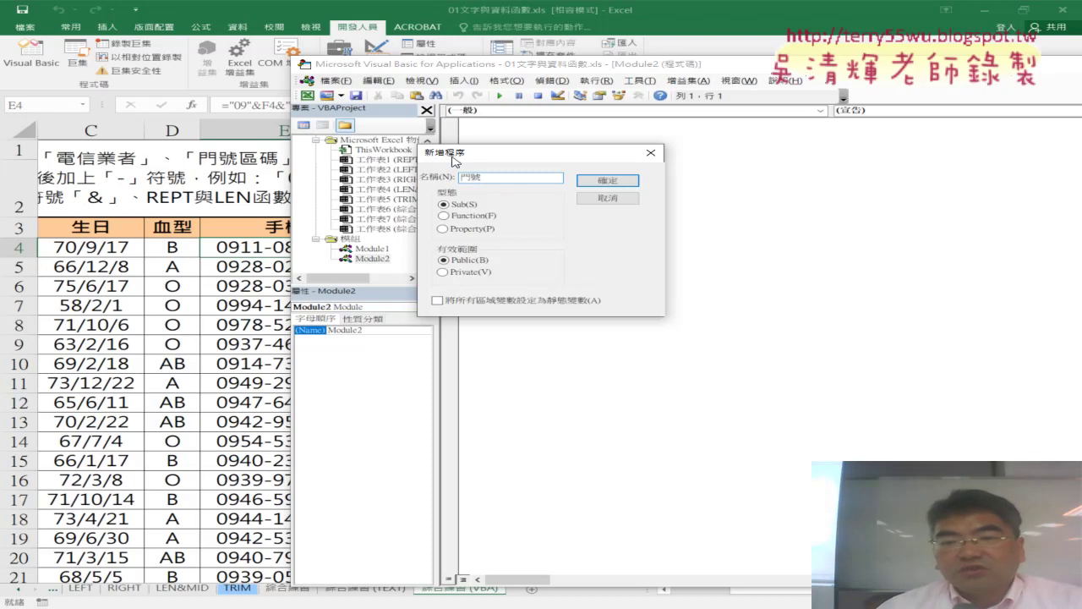
pyautogui.click(600, 180)
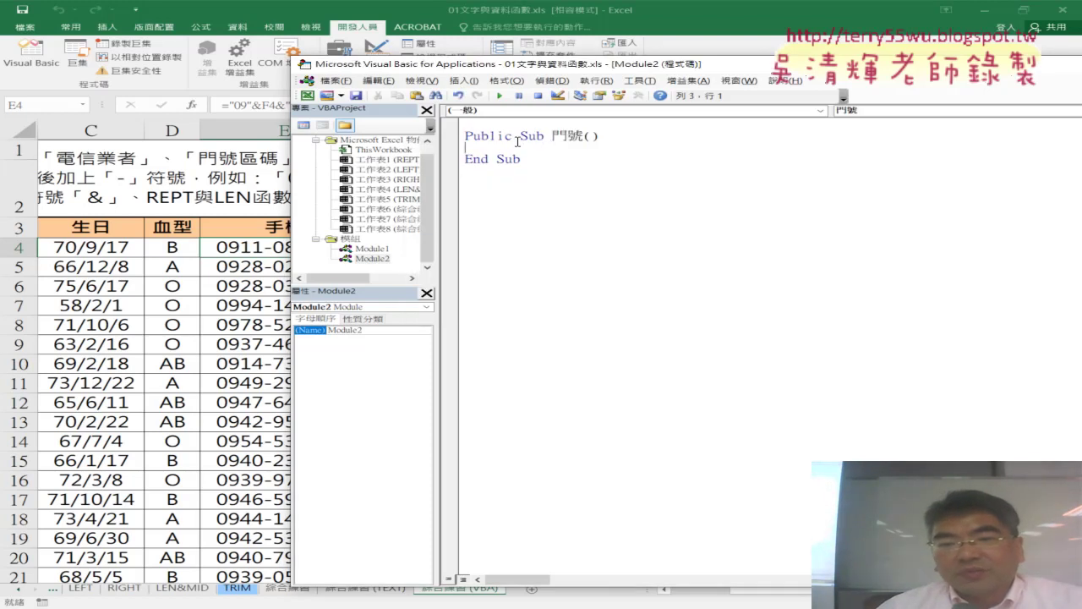
# Step: Retype the Public keyword in the 門號 declaration and check its Sub keyword and name
pyautogui.doubleClick(513, 136)
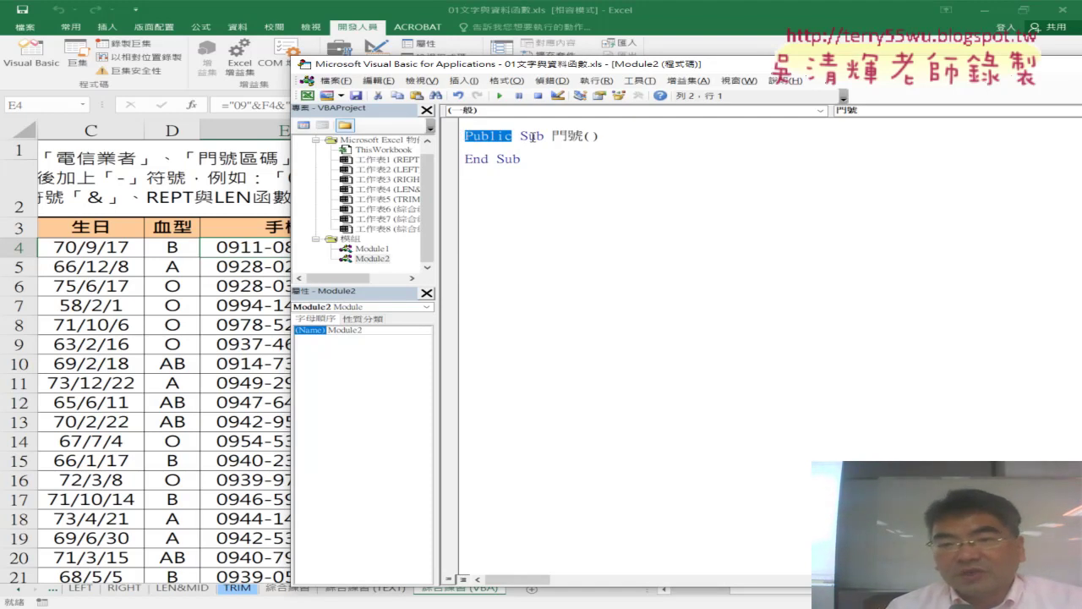
pyautogui.press('Delete')
pyautogui.press('Delete')
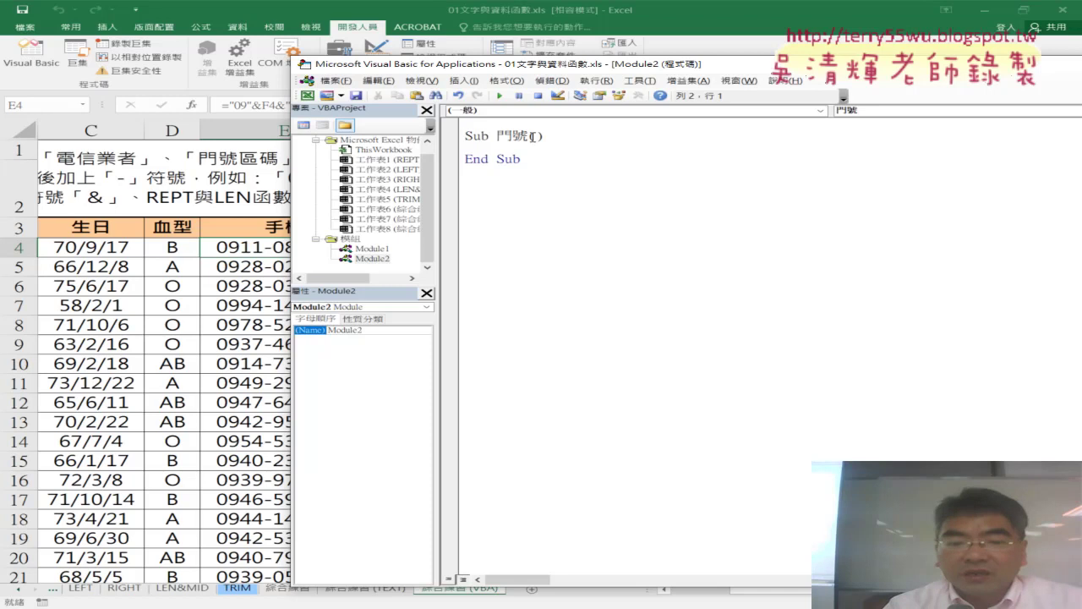
pyautogui.write('Public')
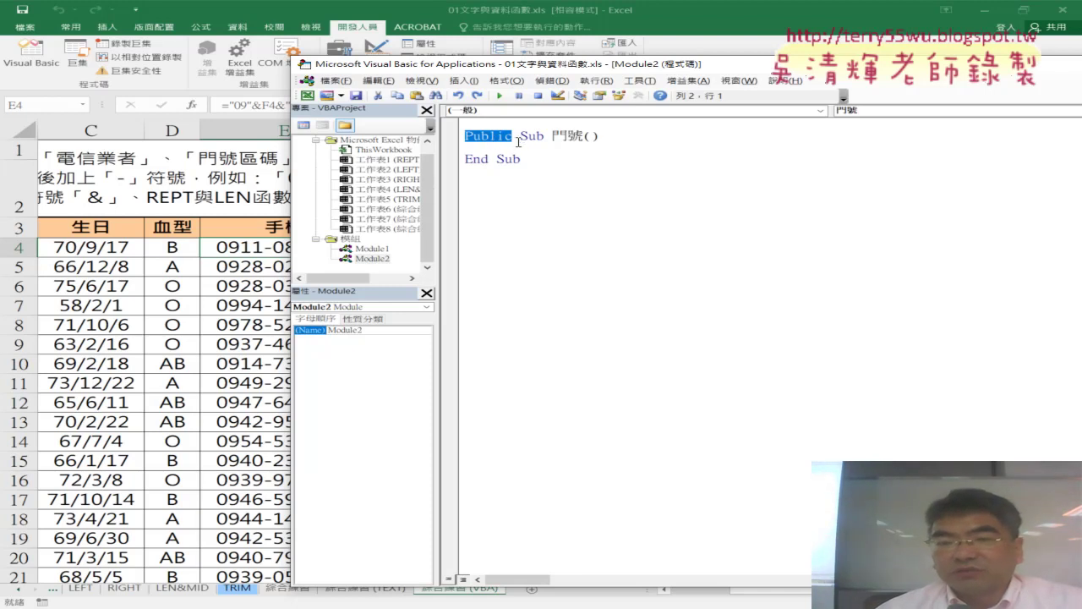
pyautogui.moveTo(519, 137); pyautogui.dragTo(545, 137)
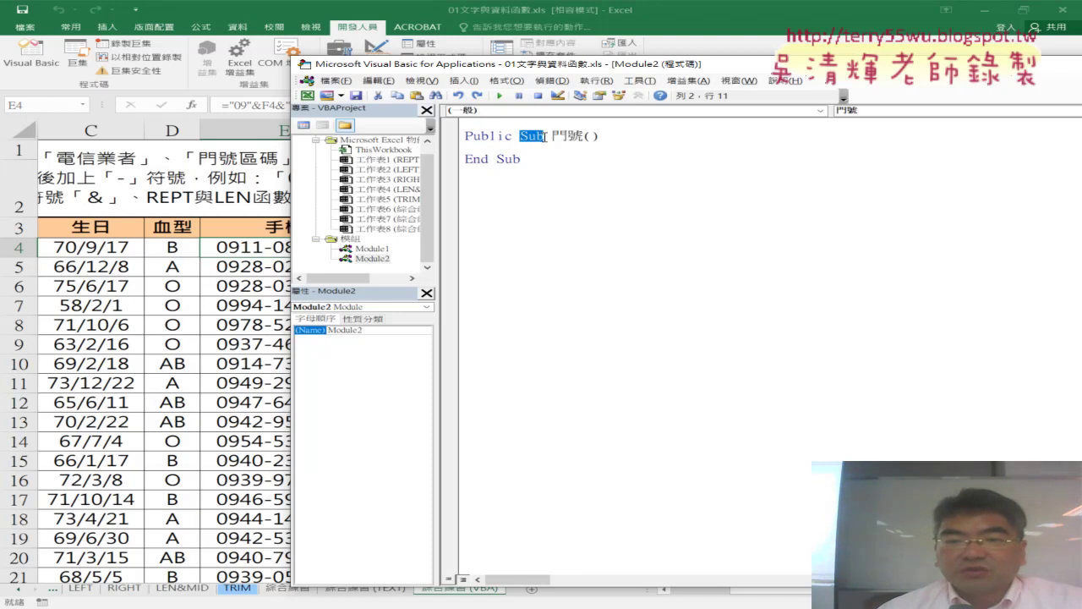
pyautogui.click(552, 137)
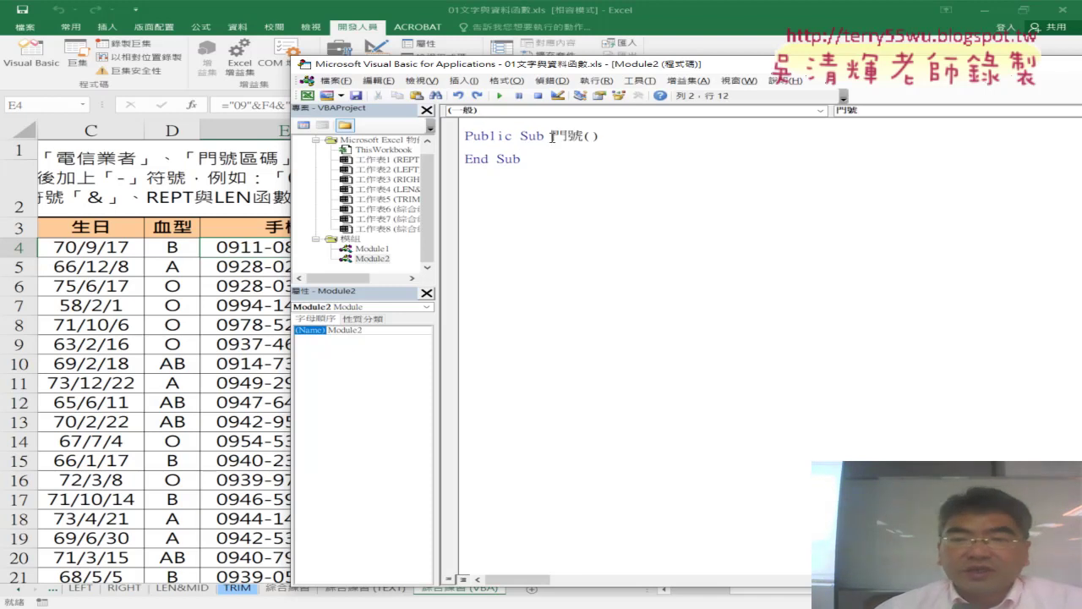
pyautogui.moveTo(552, 137); pyautogui.dragTo(585, 137)
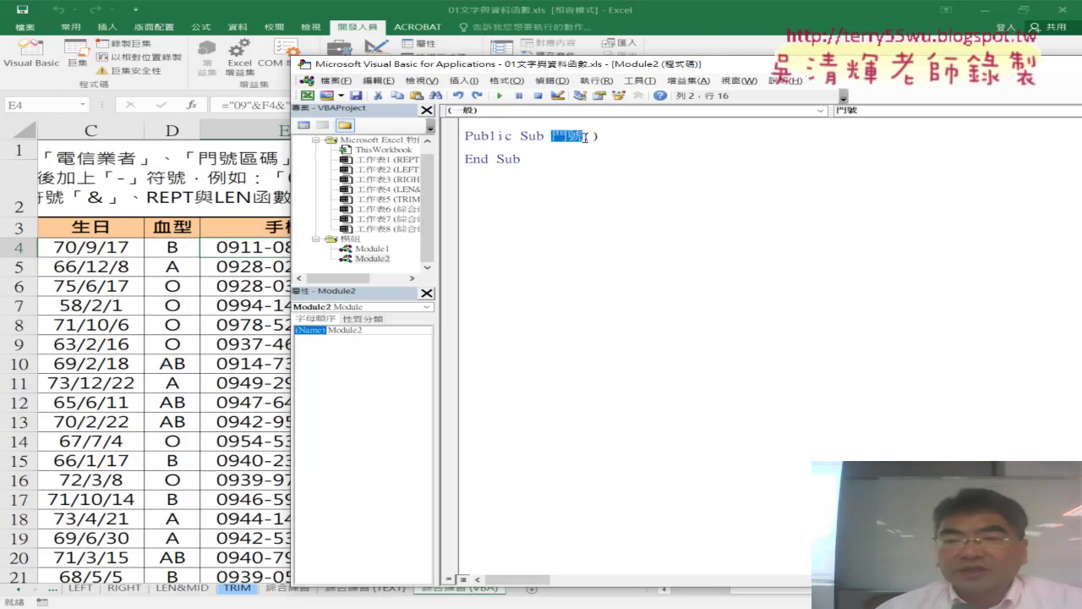
pyautogui.doubleClick(524, 137)
# Step: Compare against Module1's Sub code, then indent the empty line inside 門號
pyautogui.doubleClick(380, 250)
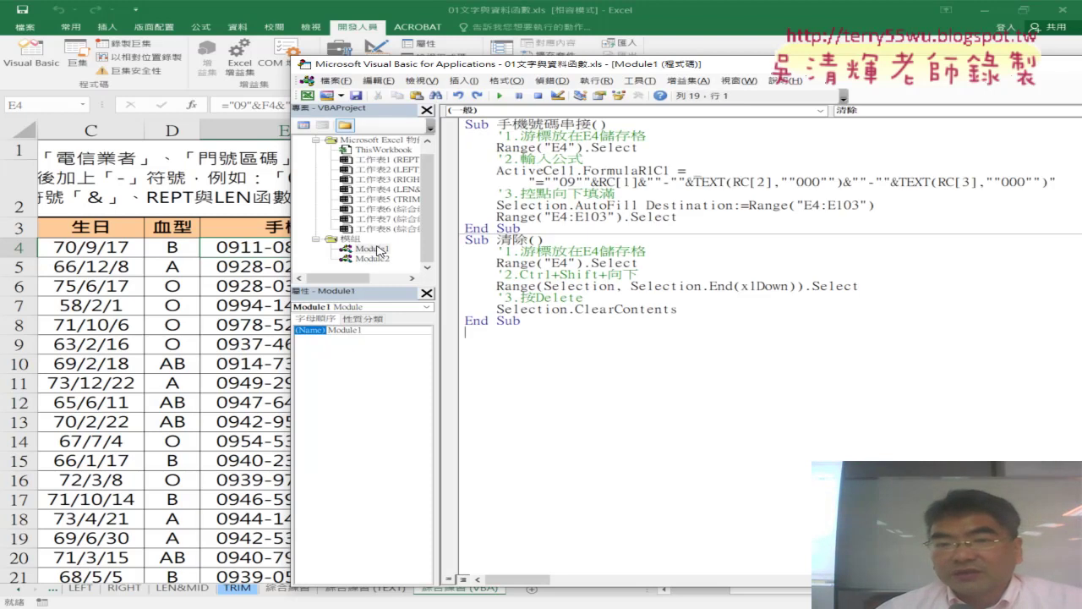
pyautogui.doubleClick(475, 124)
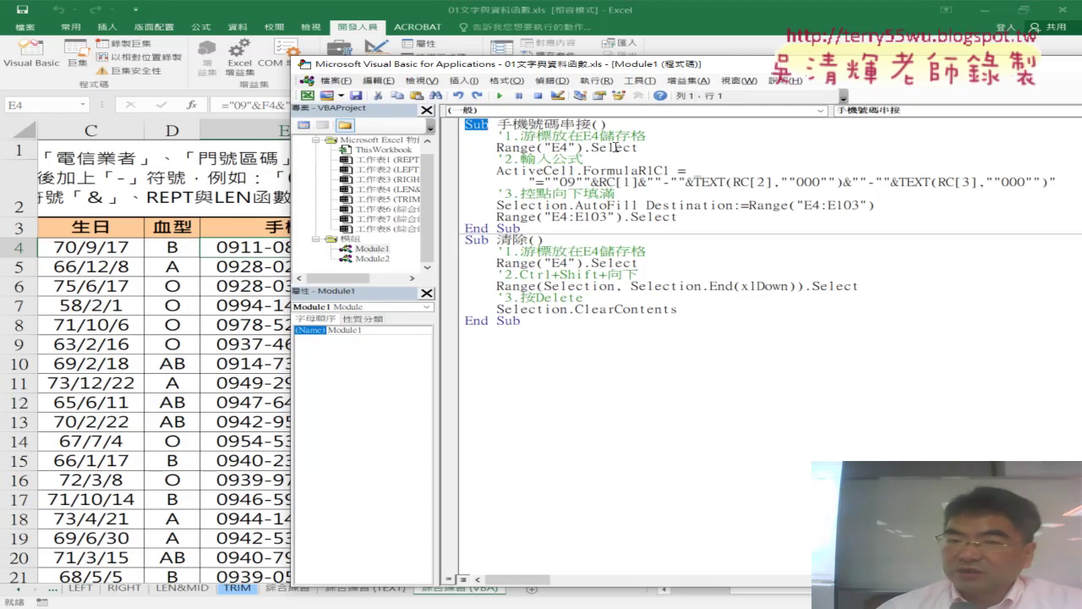
pyautogui.doubleClick(369, 265)
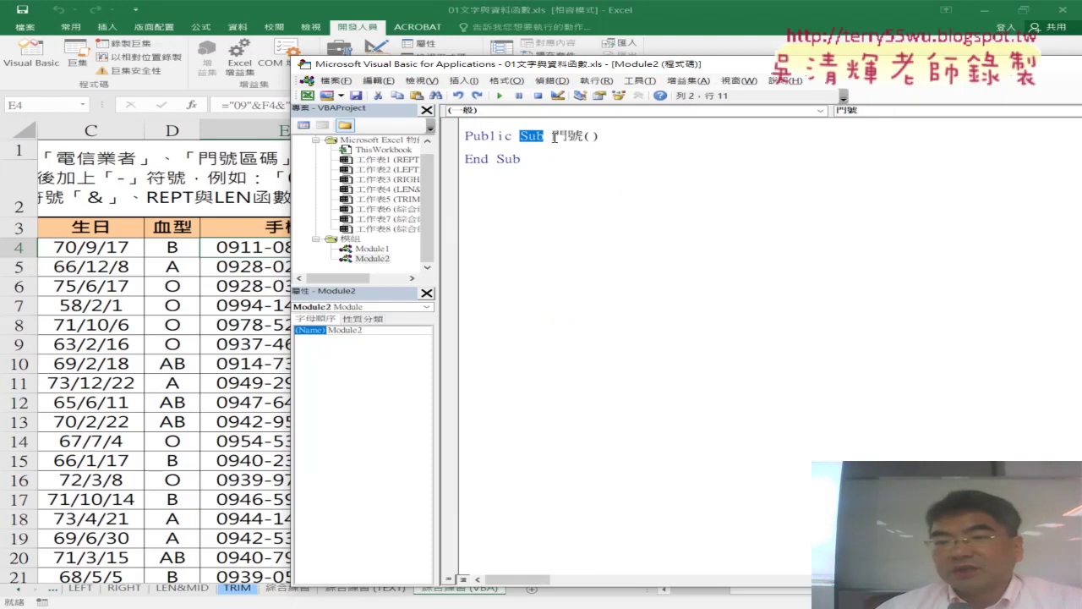
pyautogui.moveTo(554, 137); pyautogui.dragTo(586, 137)
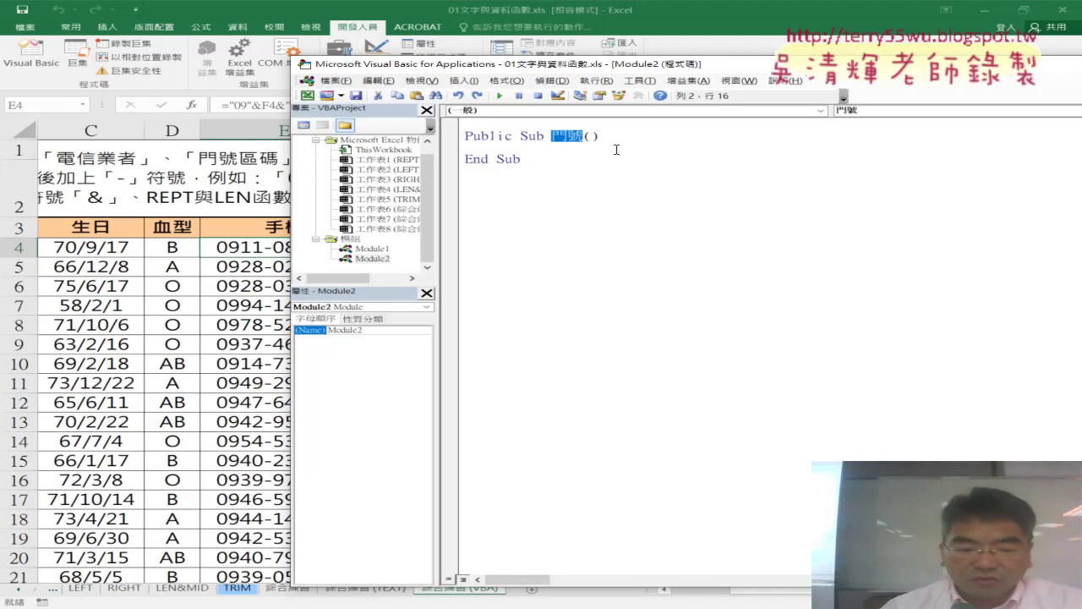
pyautogui.click(617, 149)
pyautogui.press('Tab')
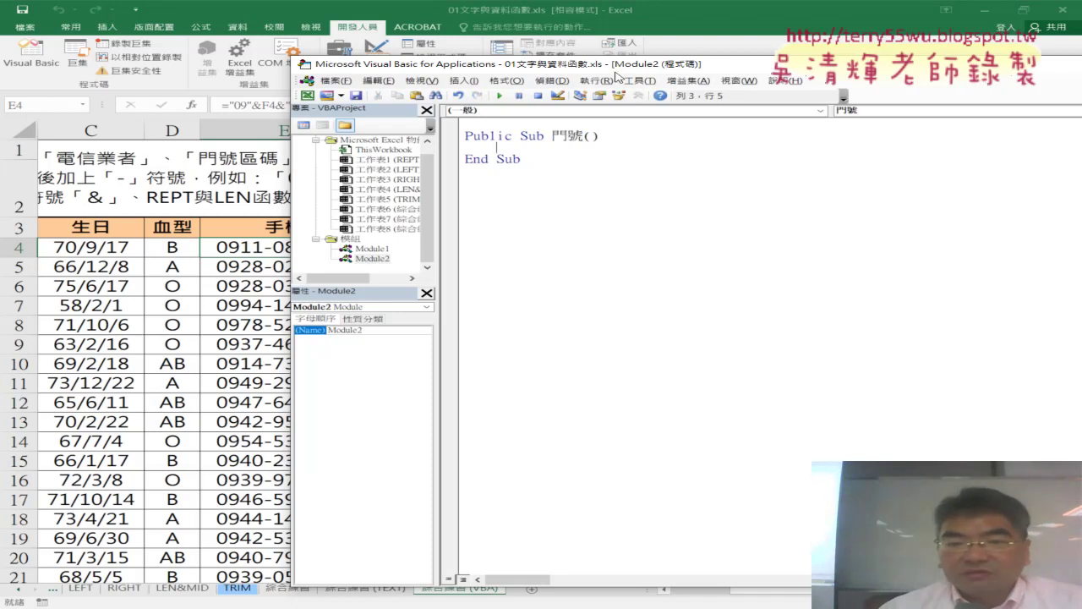
pyautogui.moveTo(613, 72)
pyautogui.mouseDown()
pyautogui.moveTo(816, 70)
pyautogui.moveTo(761, 68)
pyautogui.mouseUp()
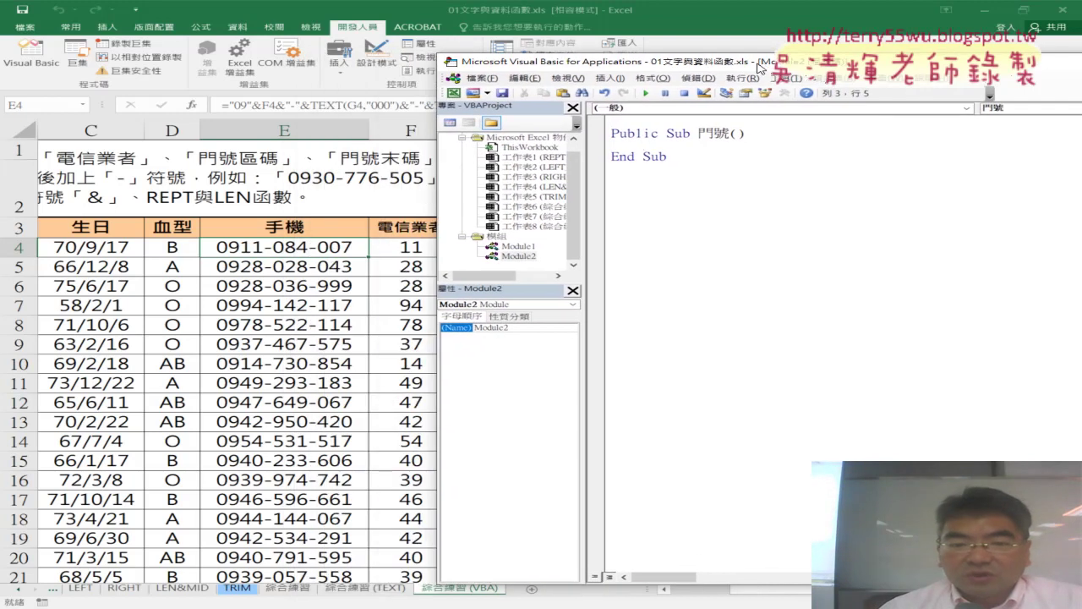
# Step: Run the 清除 button to blank E4, check E4 and F4:H4, then return to the VBA editor
pyautogui.click(326, 247)
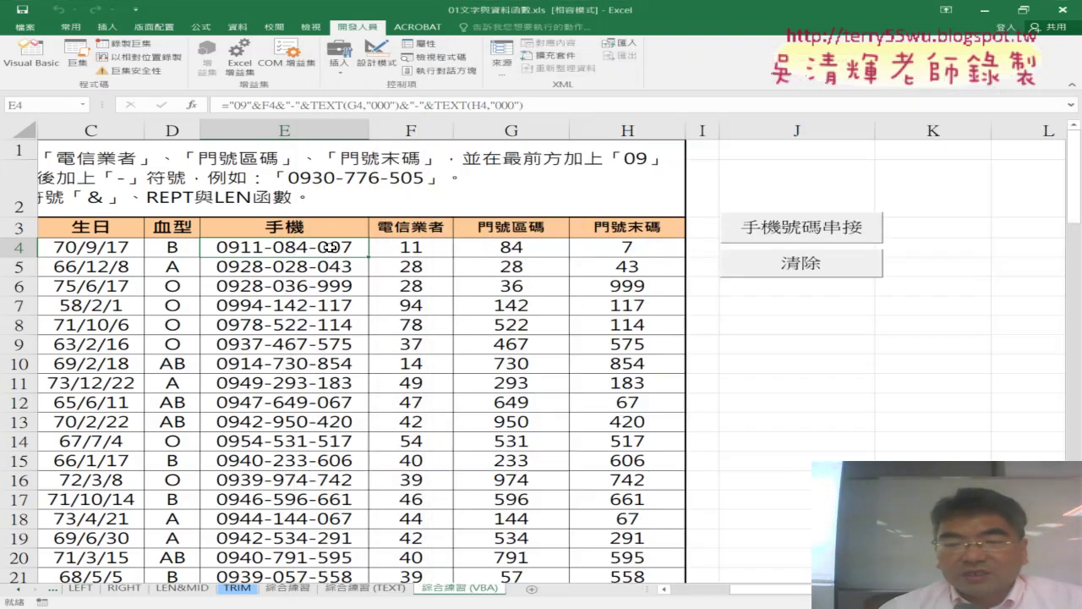
pyautogui.click(825, 270)
pyautogui.click(329, 247)
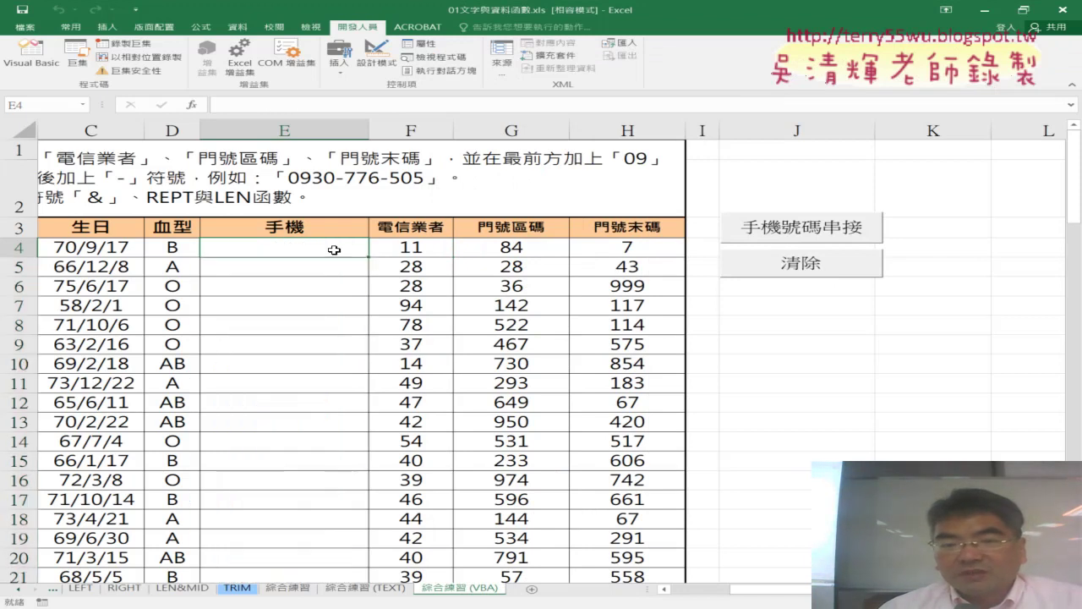
pyautogui.moveTo(406, 247); pyautogui.dragTo(627, 249)
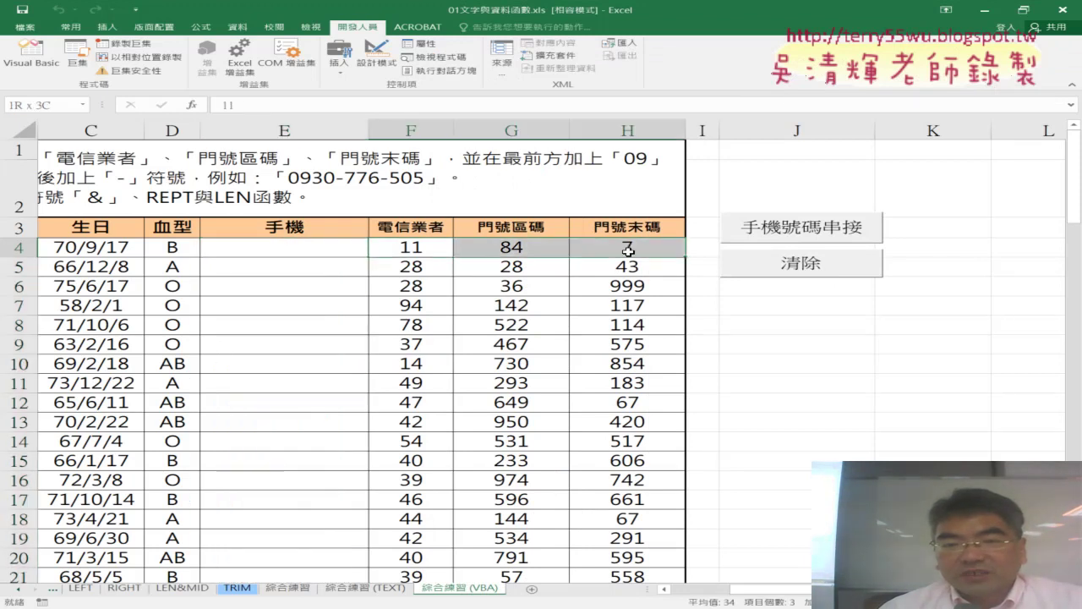
pyautogui.click(382, 243)
pyautogui.click(299, 247)
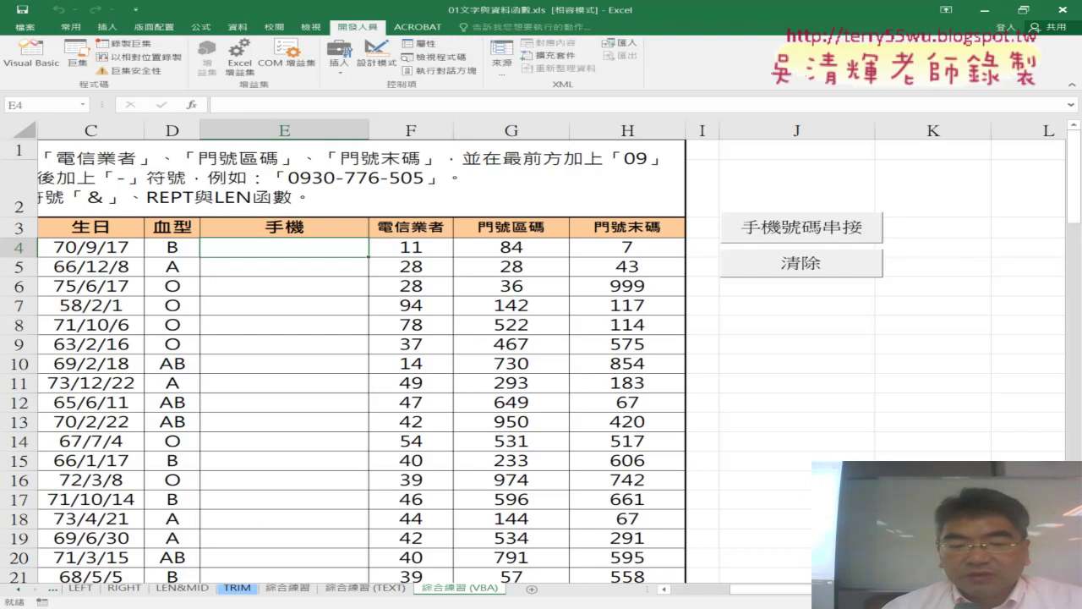
pyautogui.click(338, 541)
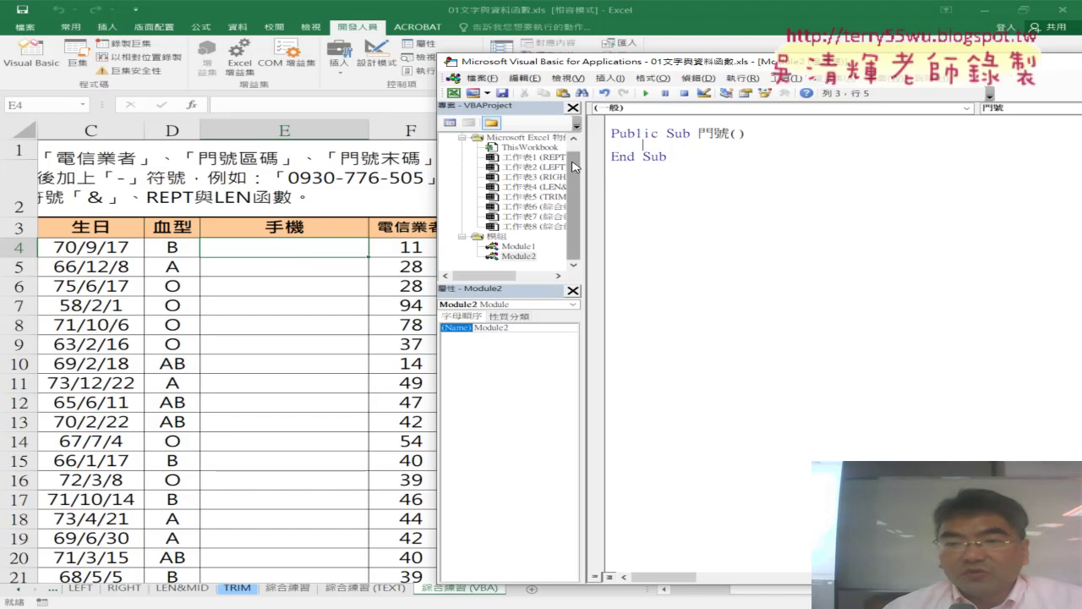
# Step: Narrow the Project and Properties panes and shift the editor window to widen the code area
pyautogui.moveTo(567, 164); pyautogui.dragTo(863, 164)
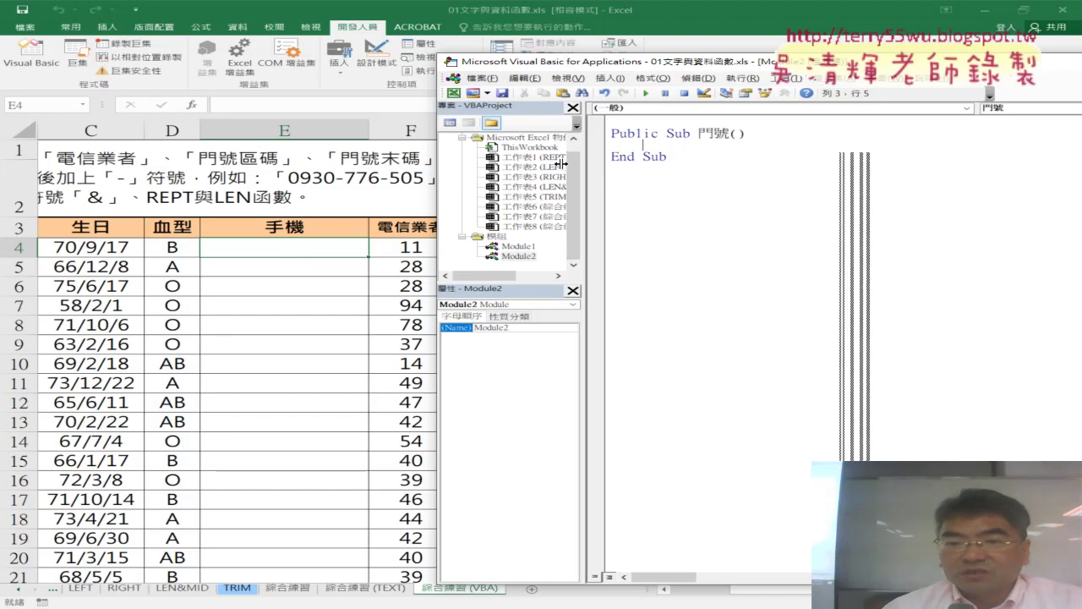
pyautogui.moveTo(566, 164); pyautogui.dragTo(531, 127)
pyautogui.moveTo(533, 69); pyautogui.dragTo(487, 68)
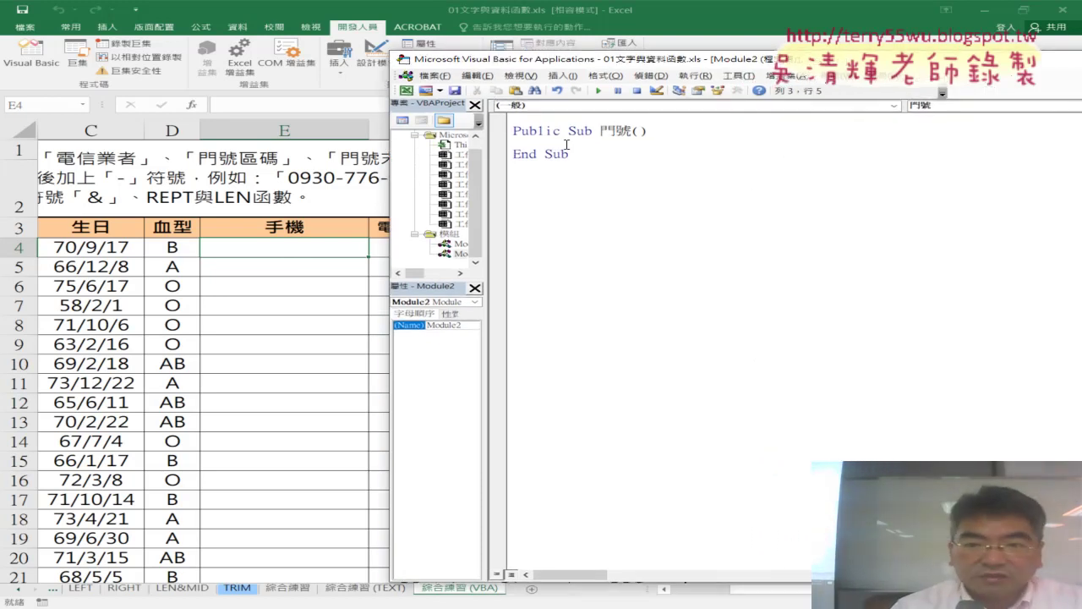
# Step: Start 門號's body with an indented cells(4,"E" line targeting cell E4
pyautogui.click(567, 144)
pyautogui.press('Tab')
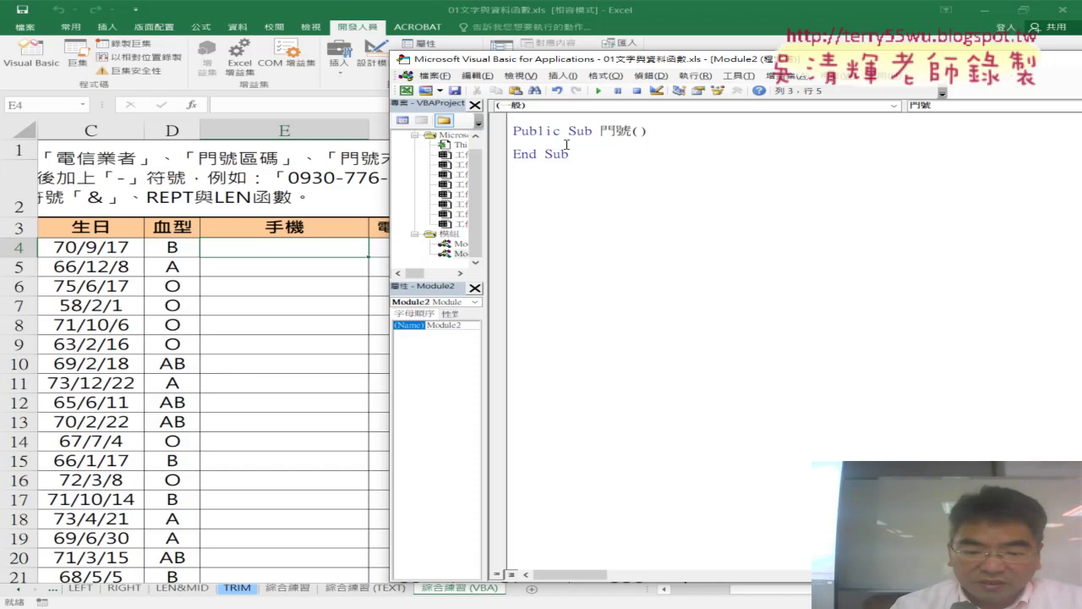
pyautogui.write('cell')
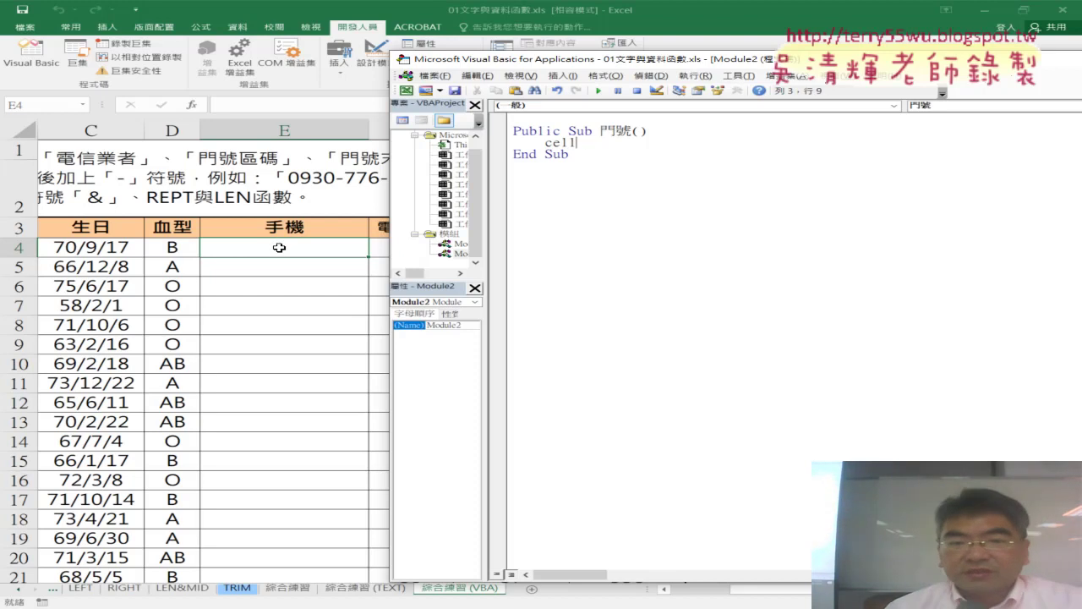
pyautogui.write('s')
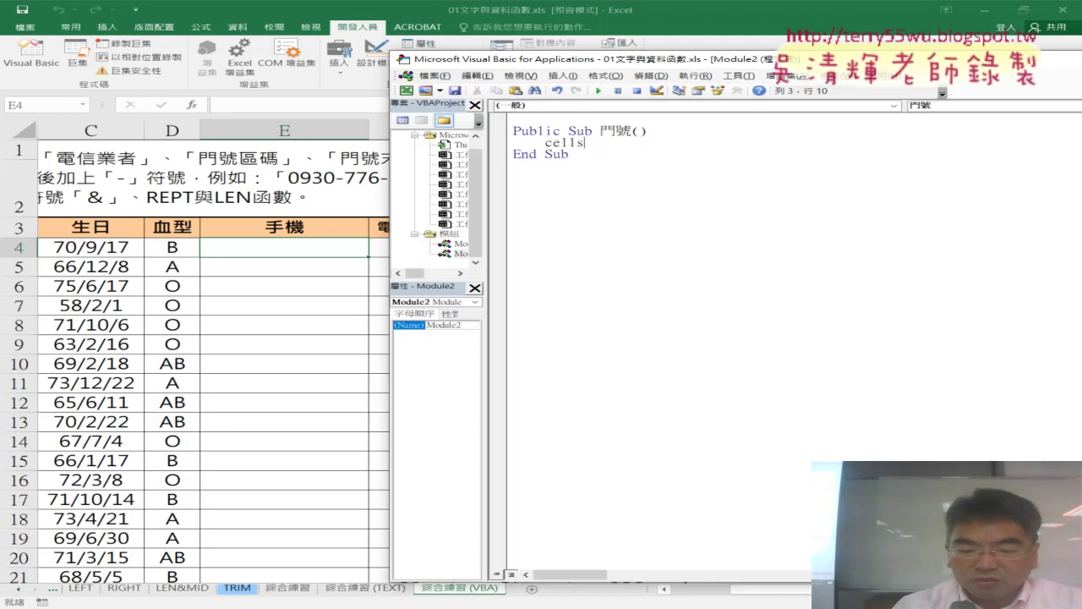
pyautogui.write('(')
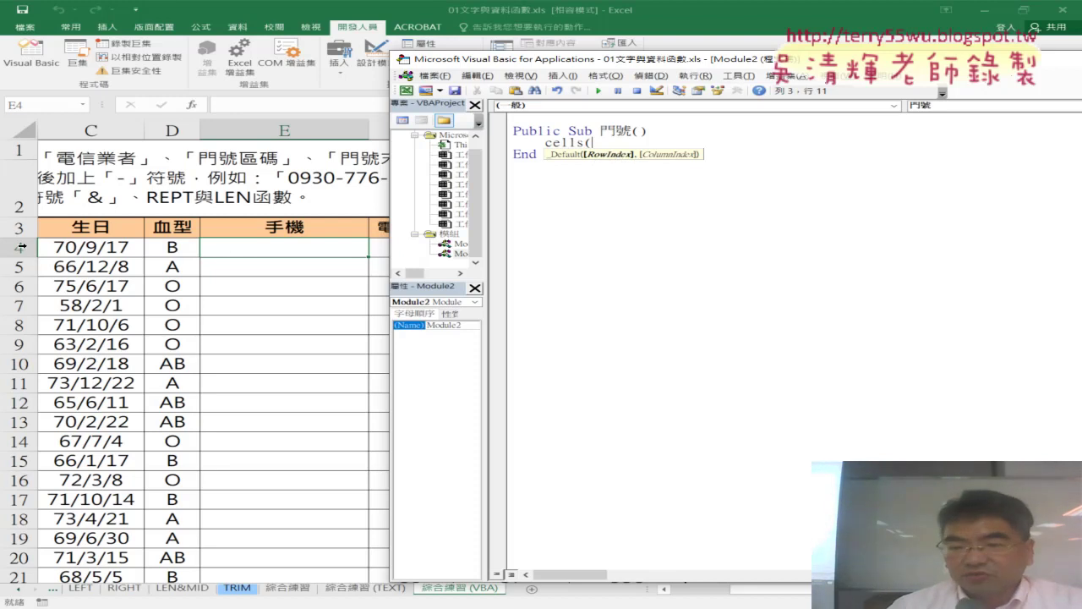
pyautogui.write('4')
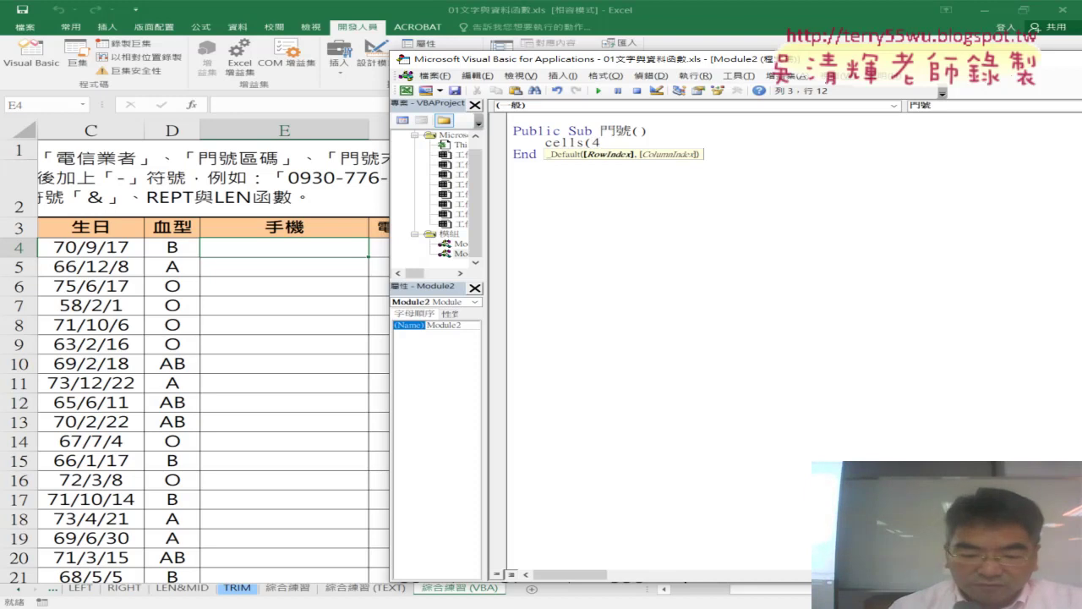
pyautogui.write(',')
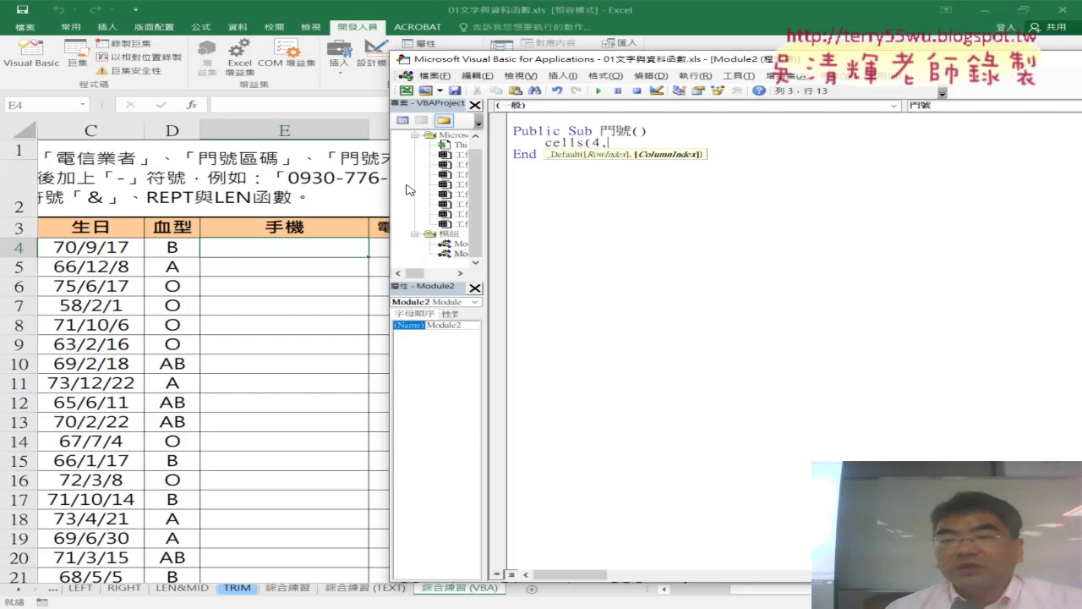
pyautogui.write('5')
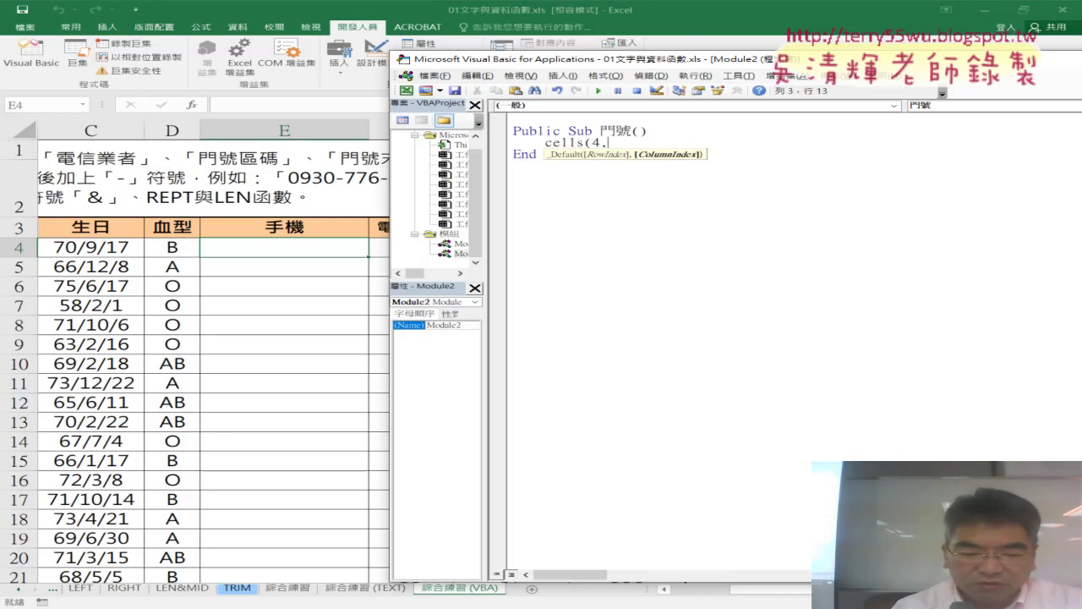
pyautogui.write('"E')
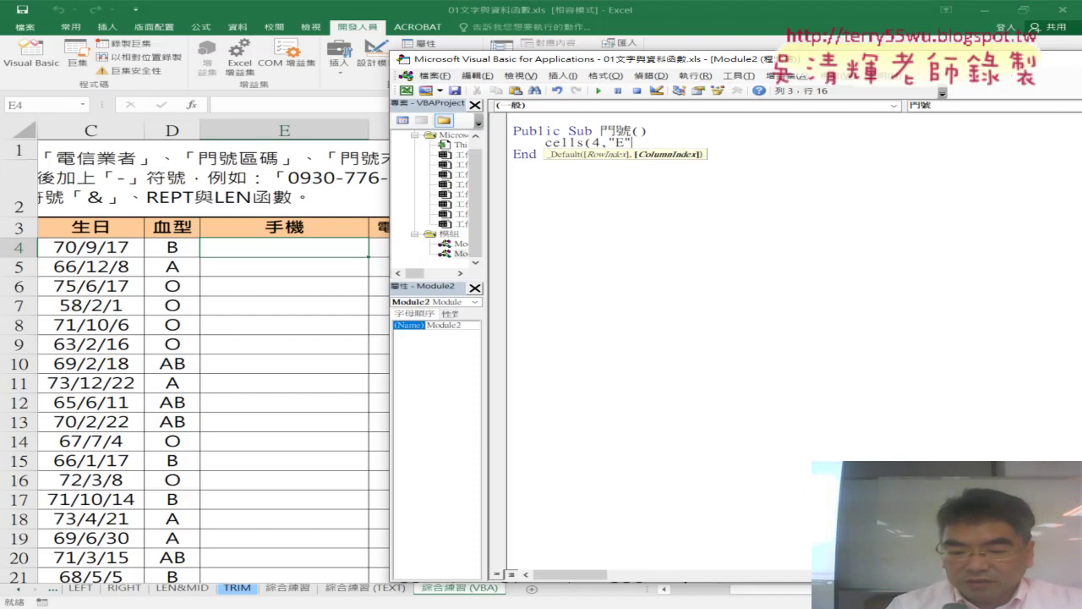
# Step: Extend the line to cells(4,"E")="09" & to begin concatenating E4's value
pyautogui.write(')=')
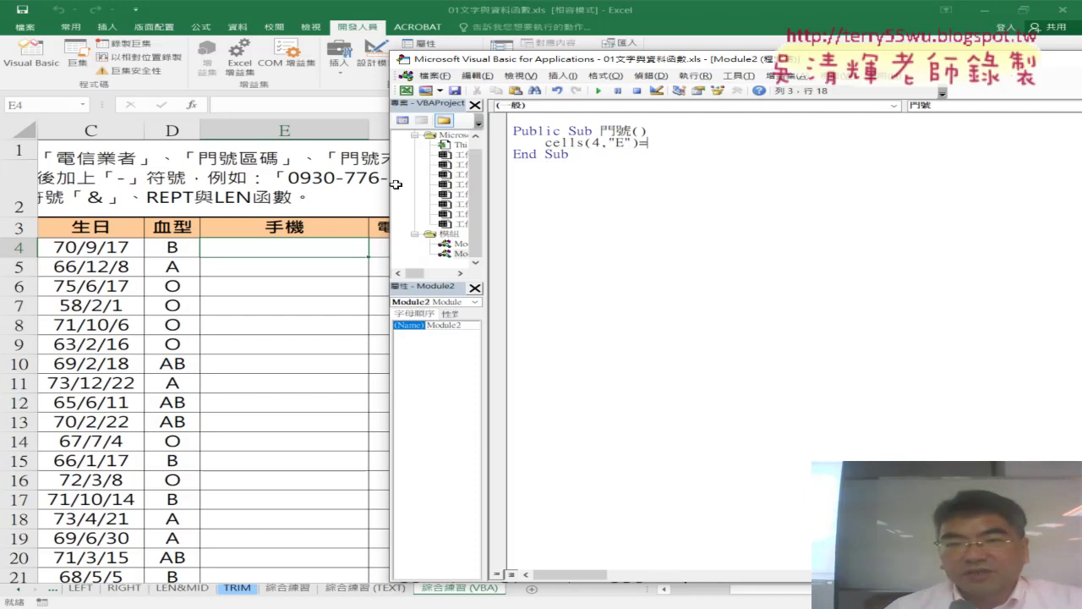
pyautogui.moveTo(541, 61); pyautogui.dragTo(616, 61)
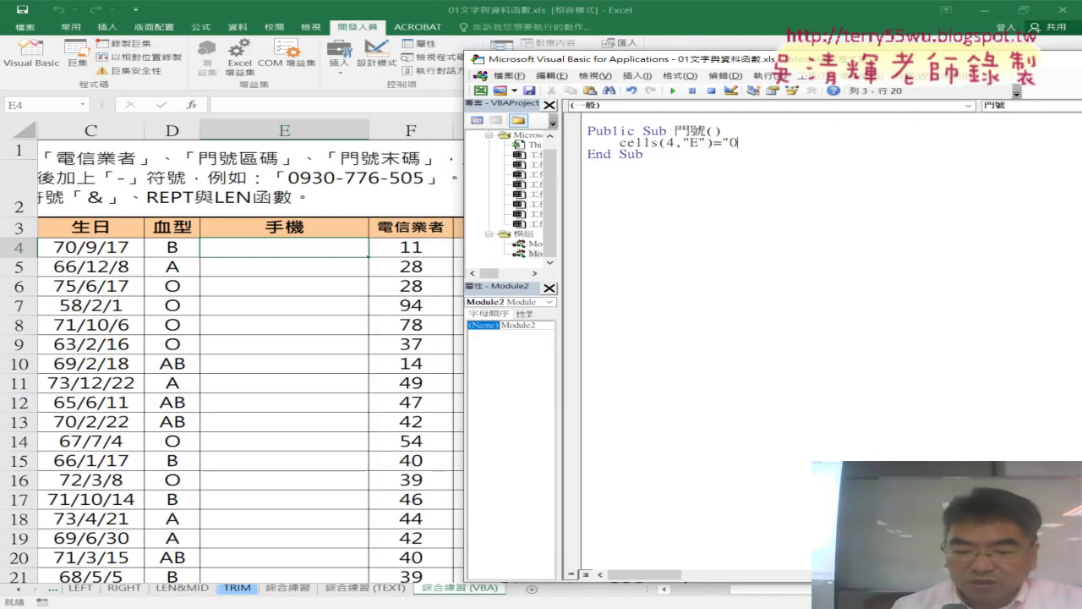
pyautogui.write('9" &')
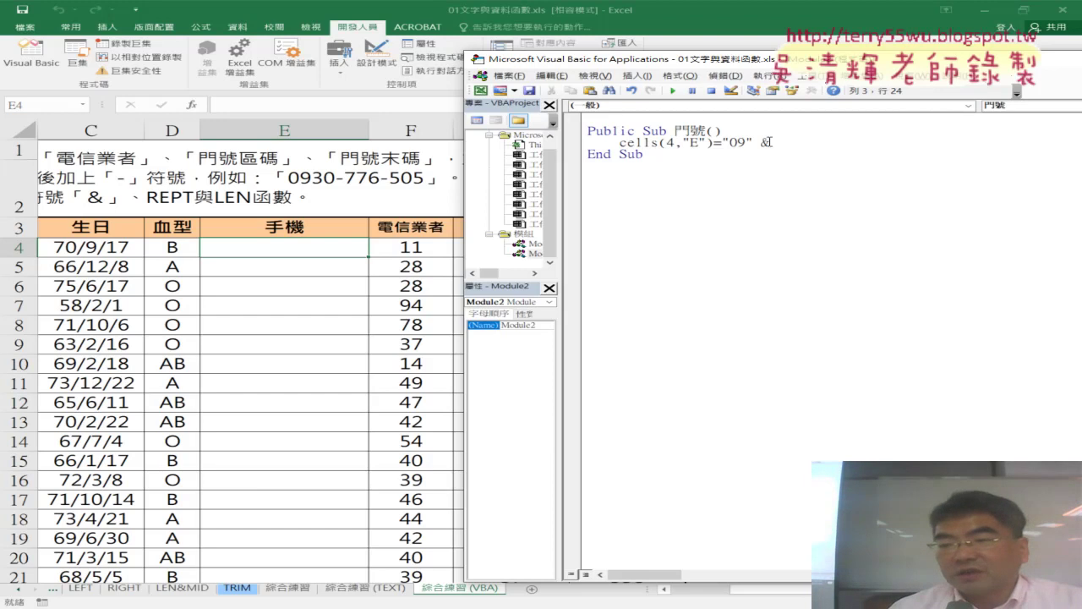
pyautogui.moveTo(770, 141); pyautogui.dragTo(754, 143)
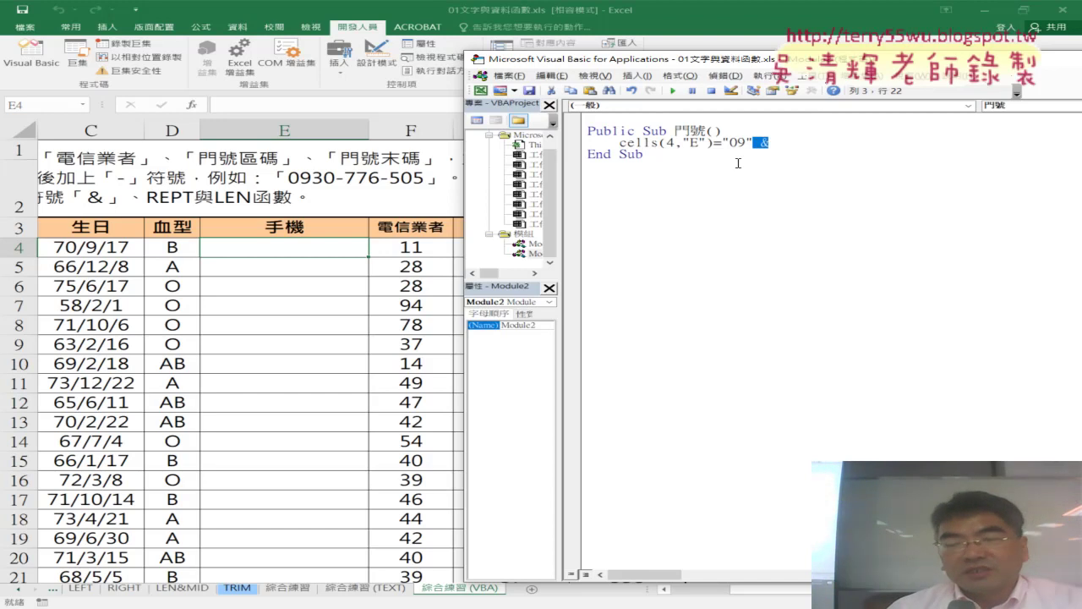
# Step: Dismiss the compile error and change the line to Cells(4, "E") = "", then bring the workbook forward
pyautogui.click(740, 179)
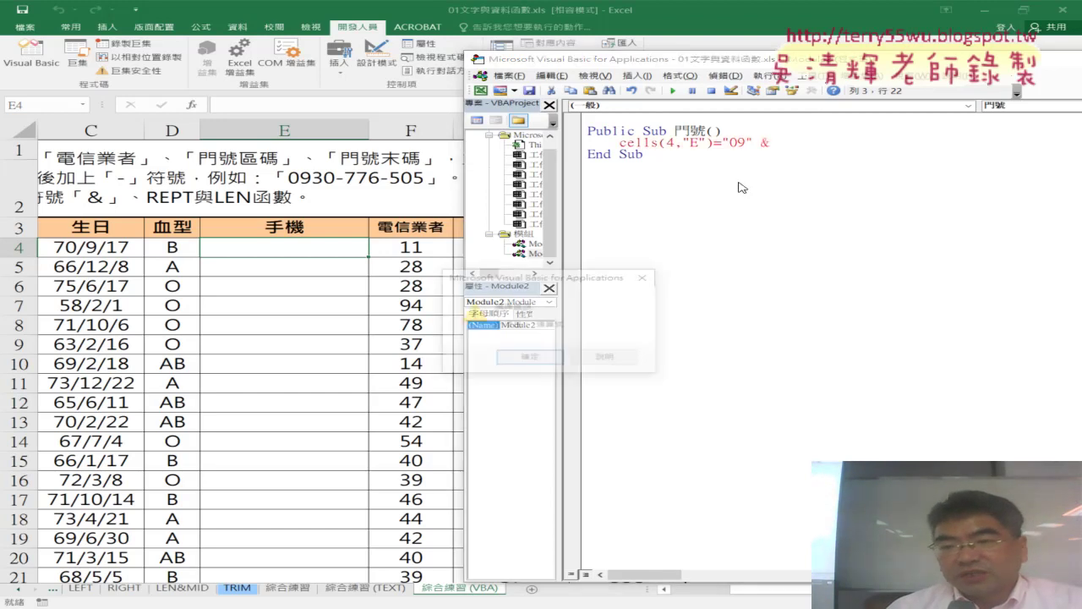
pyautogui.click(520, 359)
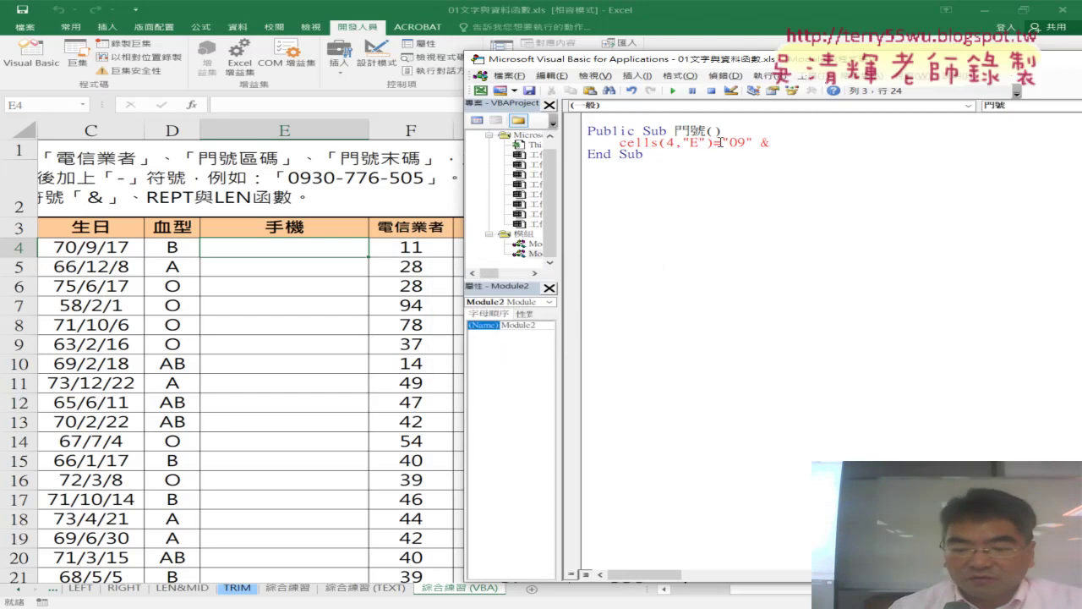
pyautogui.moveTo(723, 143); pyautogui.dragTo(814, 142)
pyautogui.press('Delete')
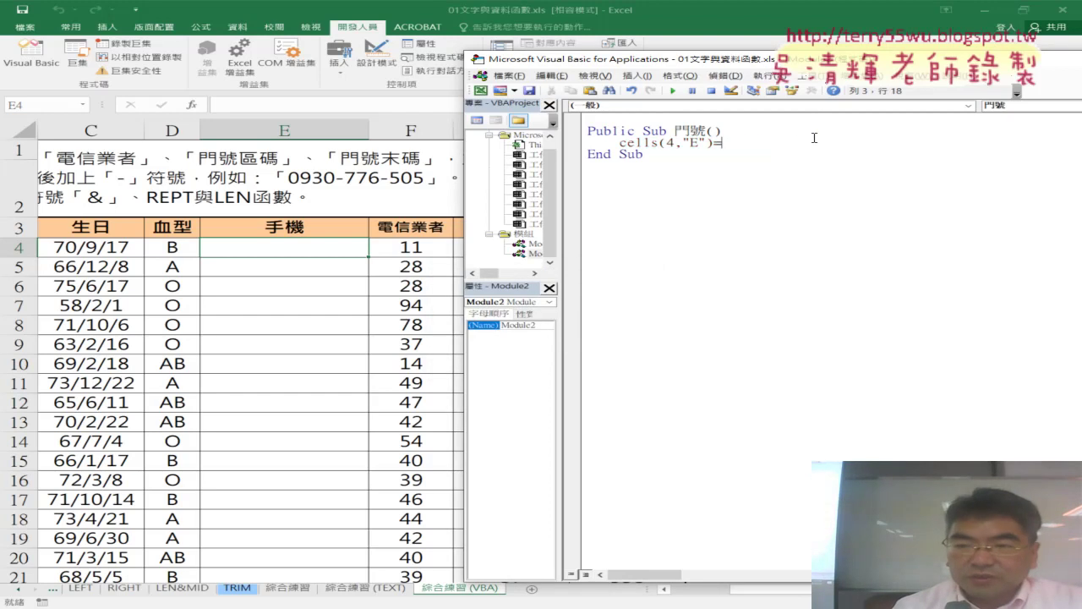
pyautogui.write('"')
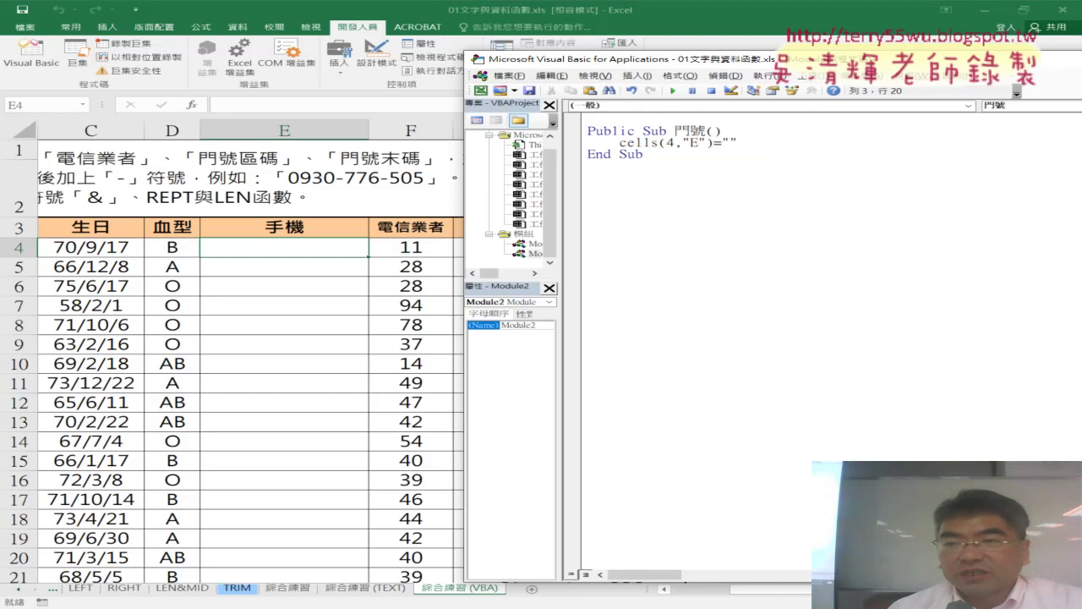
pyautogui.click(867, 249)
pyautogui.moveTo(764, 143)
pyautogui.mouseDown()
pyautogui.moveTo(736, 144)
pyautogui.moveTo(747, 144)
pyautogui.mouseUp()
pyautogui.click(796, 149)
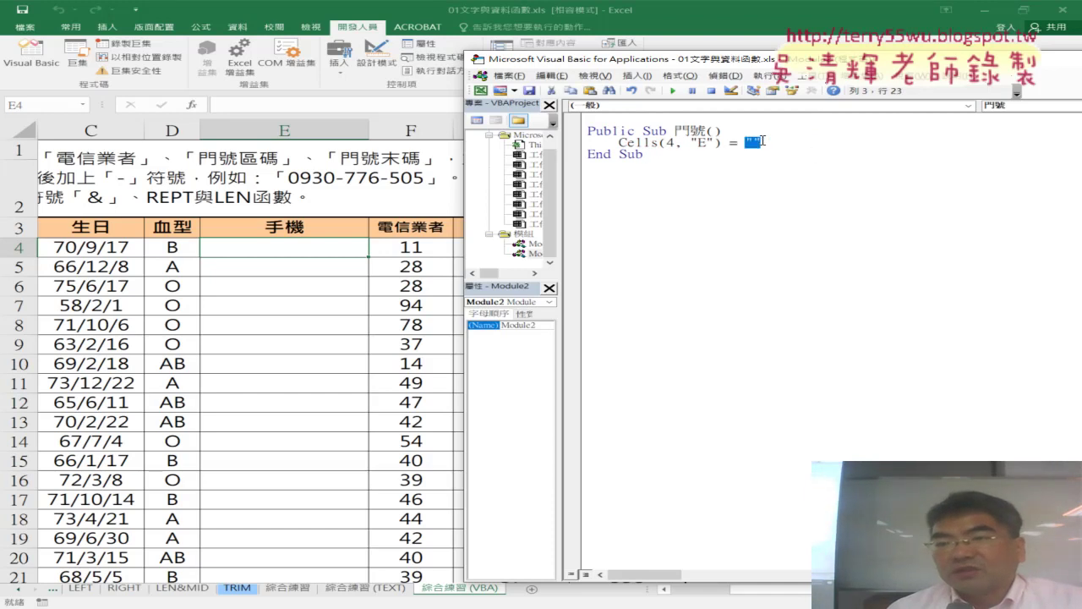
pyautogui.click(756, 144)
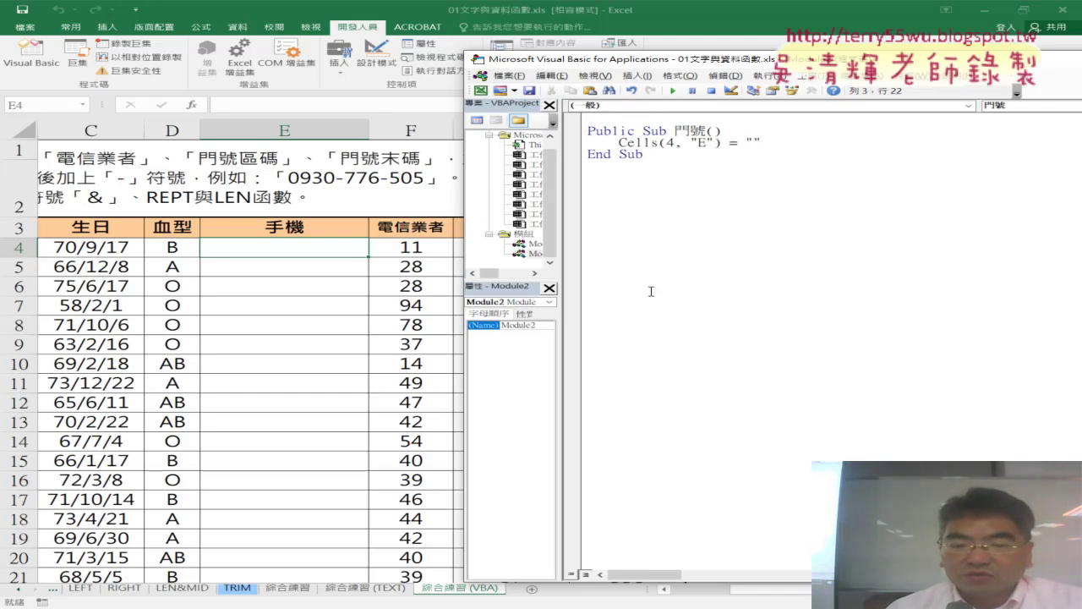
pyautogui.click(372, 589)
# Step: Copy E4's phone formula from the TEXT sheet's formula bar, then return to the VBA sheet's macro editor
pyautogui.click(366, 588)
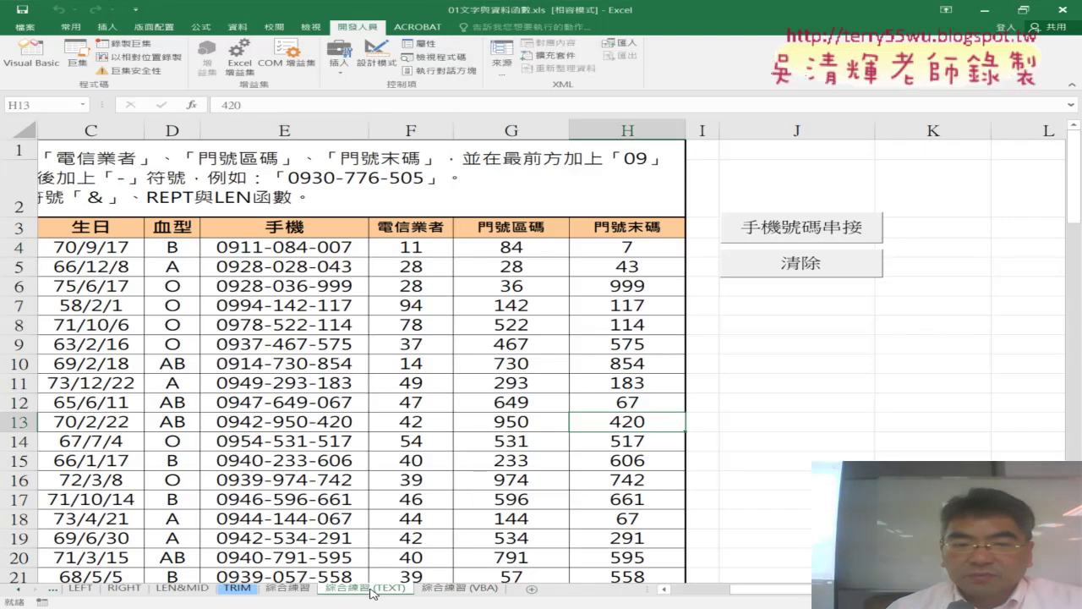
pyautogui.click(323, 250)
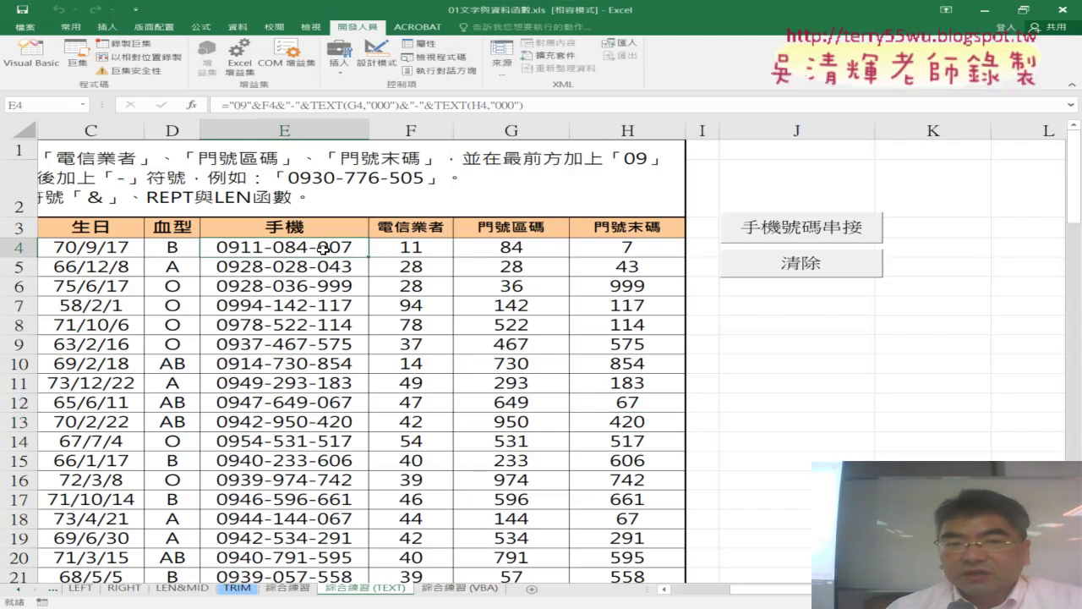
pyautogui.click(257, 106)
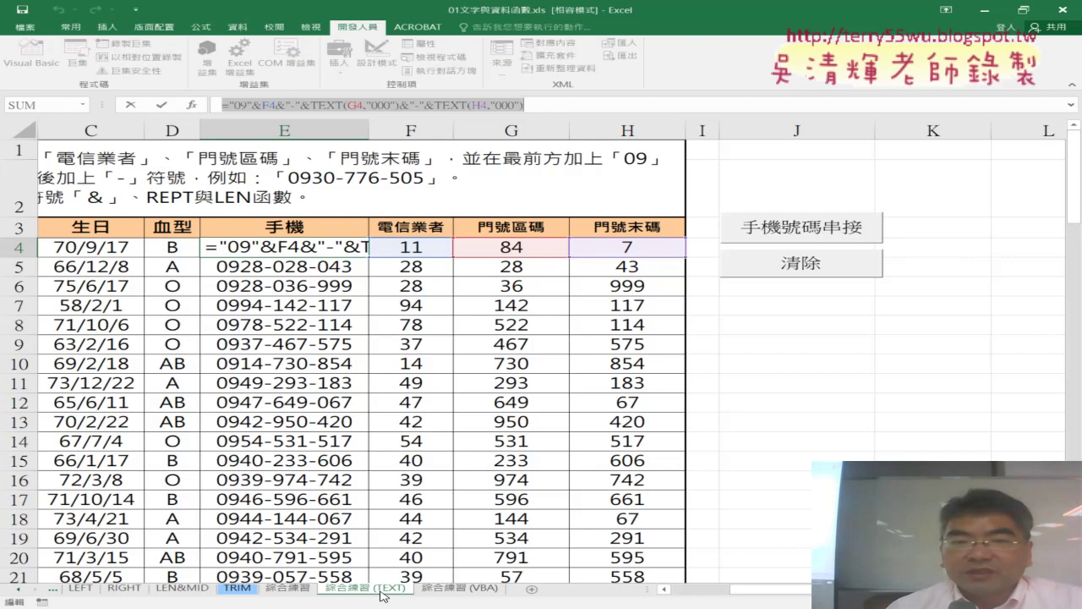
pyautogui.rightClick(394, 107)
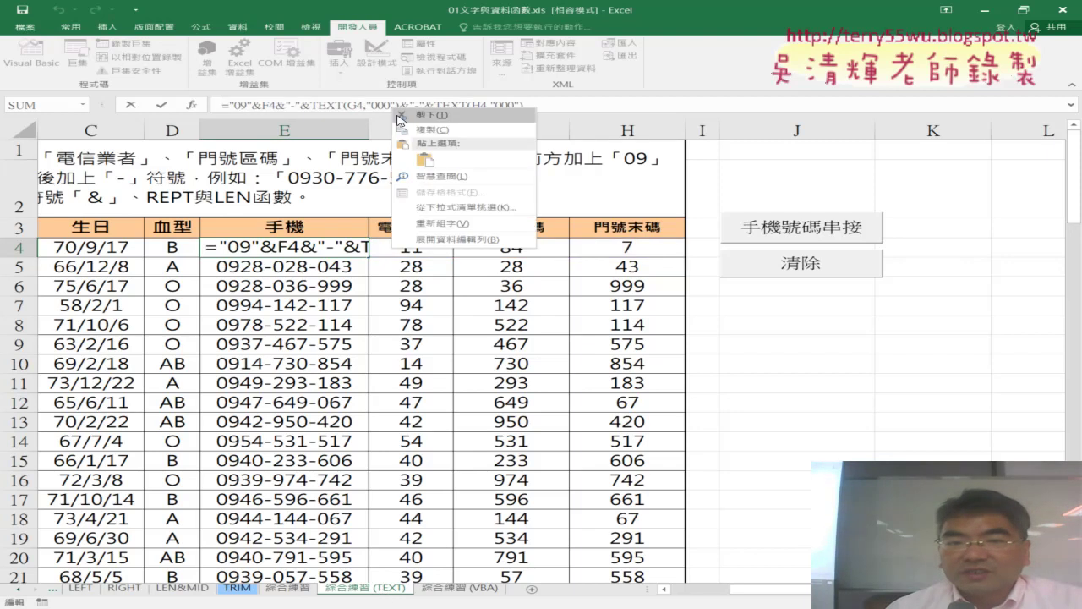
pyautogui.click(419, 132)
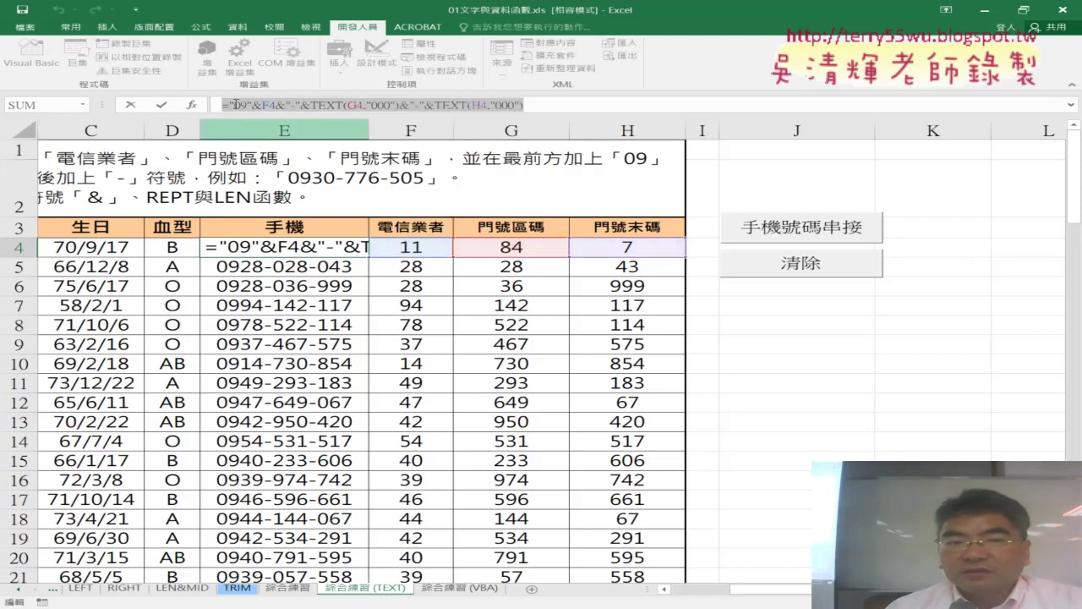
pyautogui.click(131, 105)
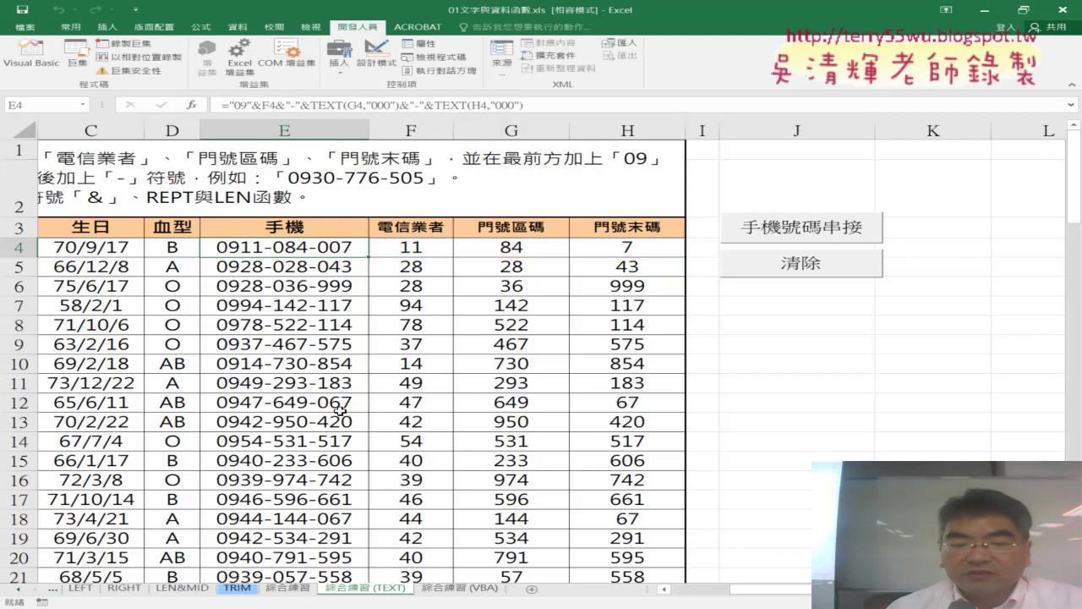
pyautogui.click(481, 588)
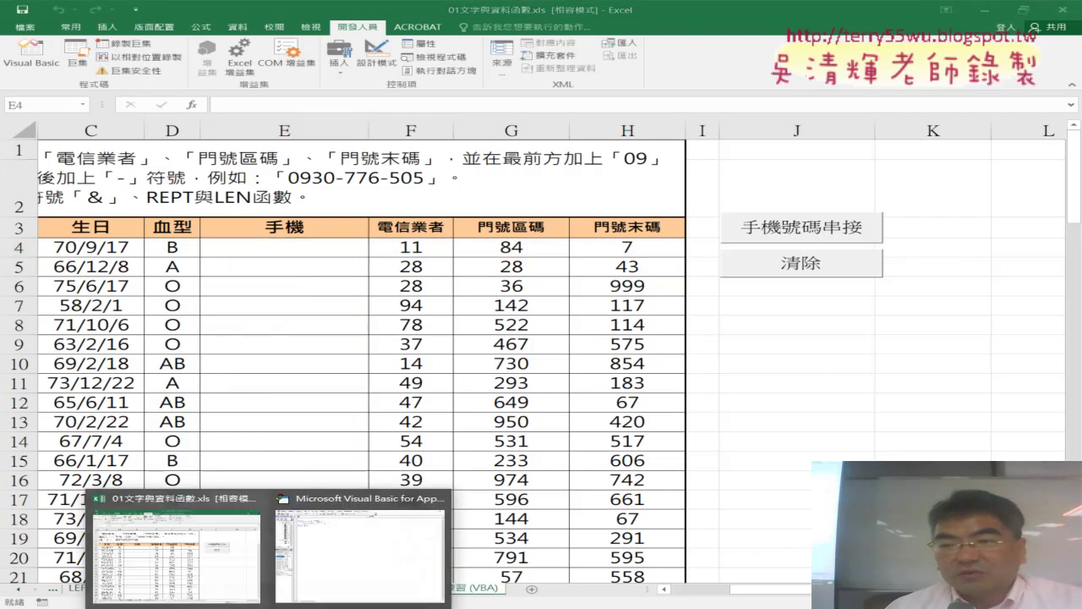
pyautogui.click(397, 558)
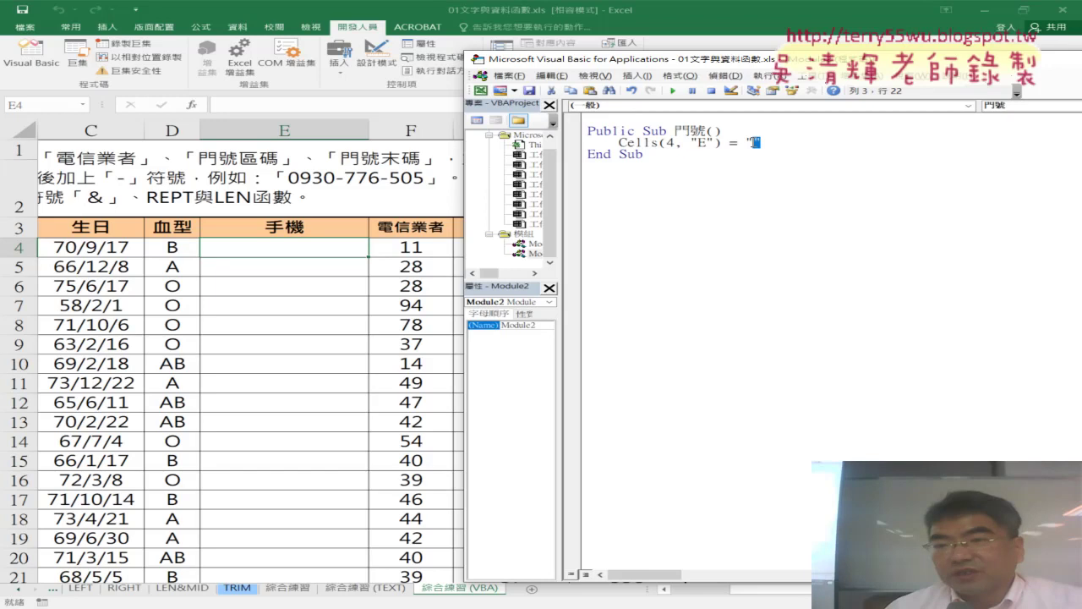
# Step: Paste the copied phone formula between the quotes of Cells(4, "E") = ""
pyautogui.moveTo(761, 142); pyautogui.dragTo(746, 142)
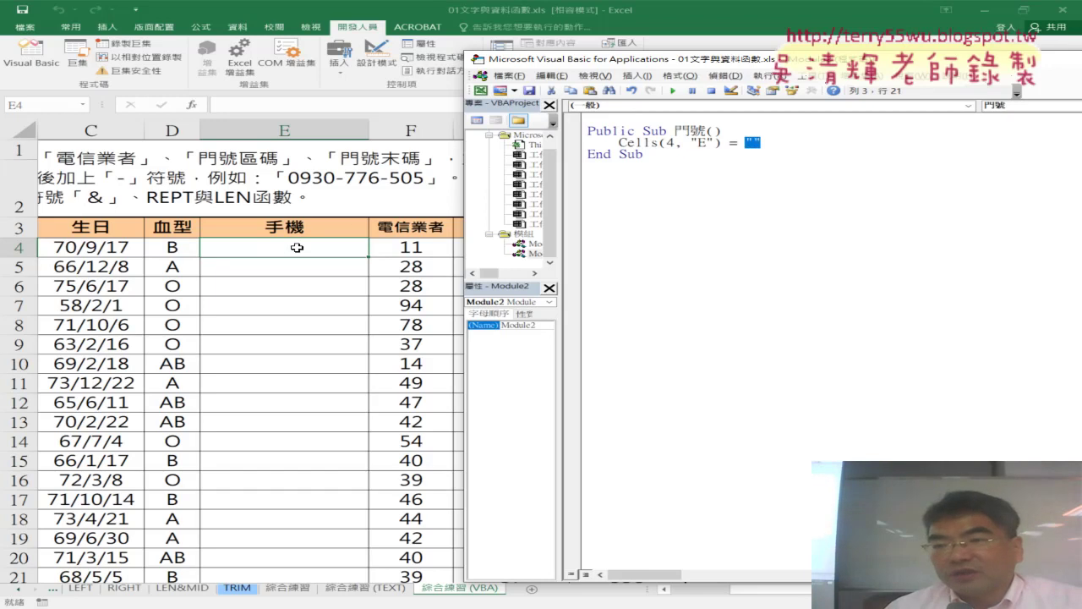
pyautogui.click(792, 183)
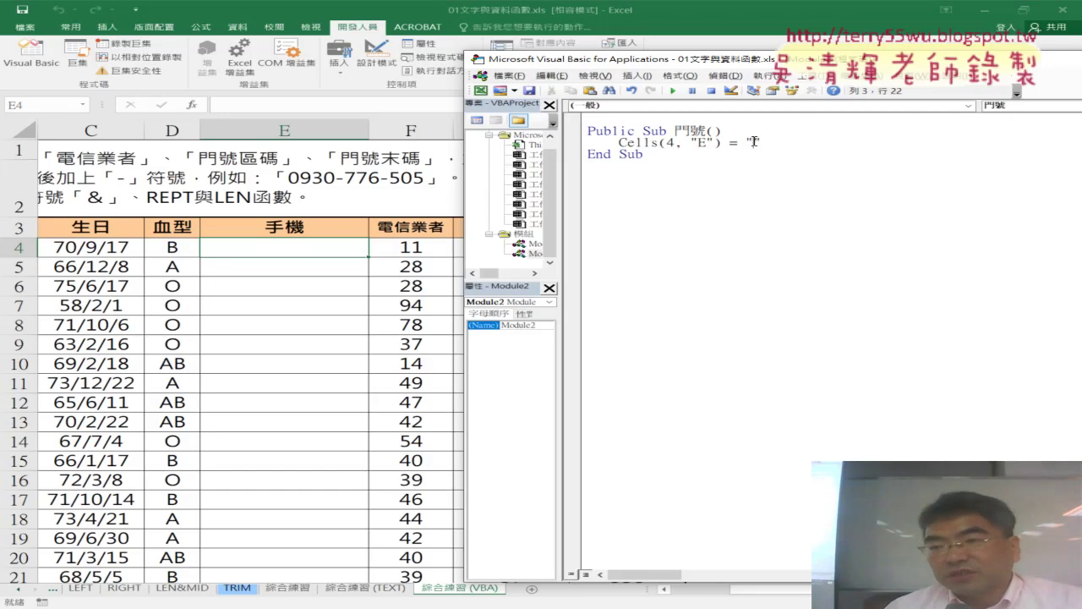
pyautogui.moveTo(760, 141); pyautogui.dragTo(753, 141)
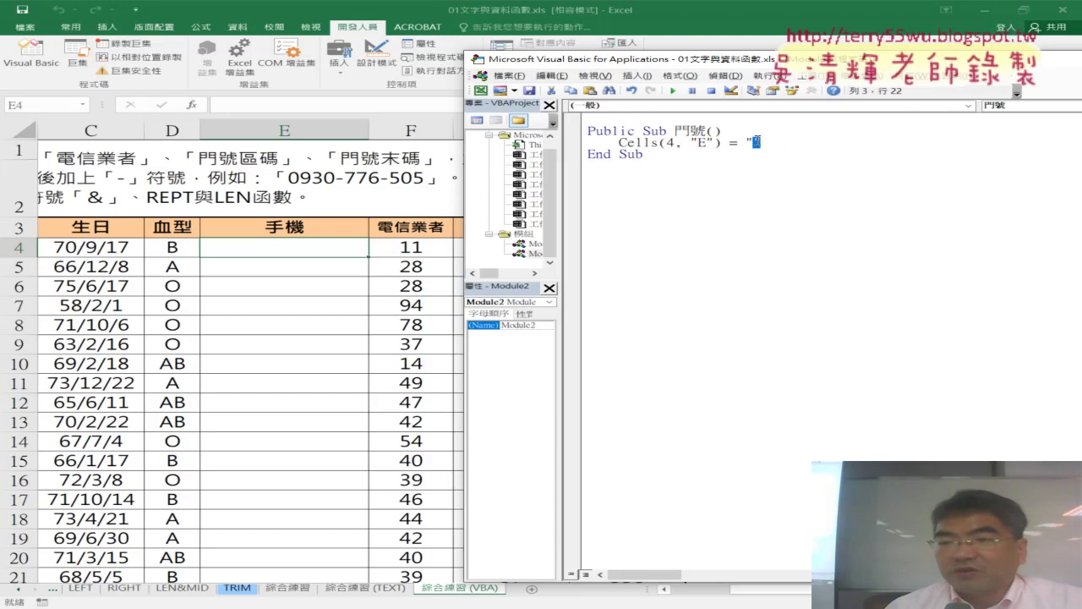
pyautogui.press('Left')
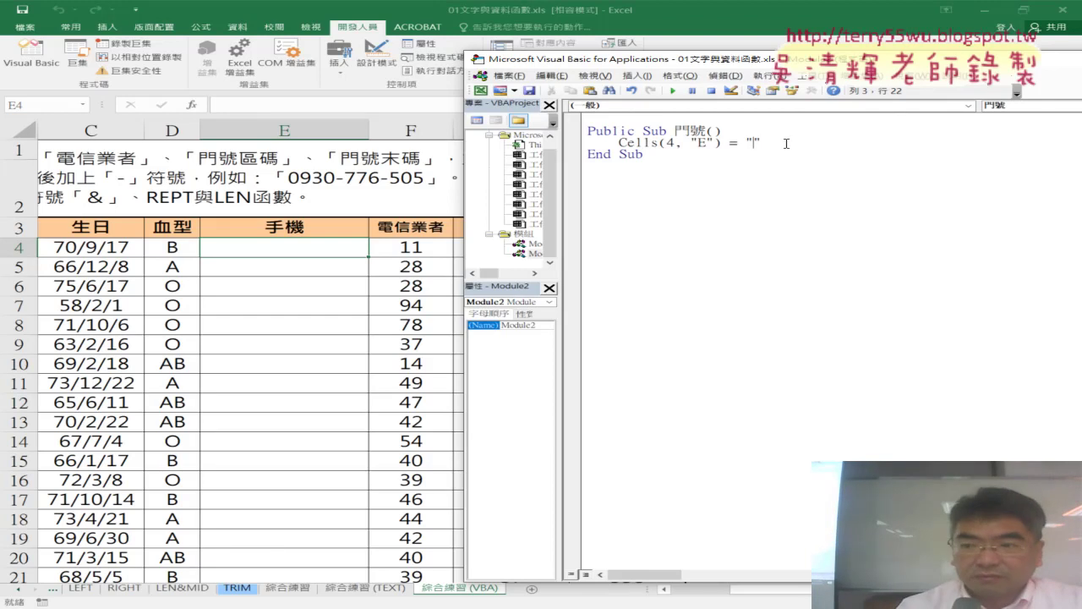
pyautogui.hotkey('ctrl', 'v')
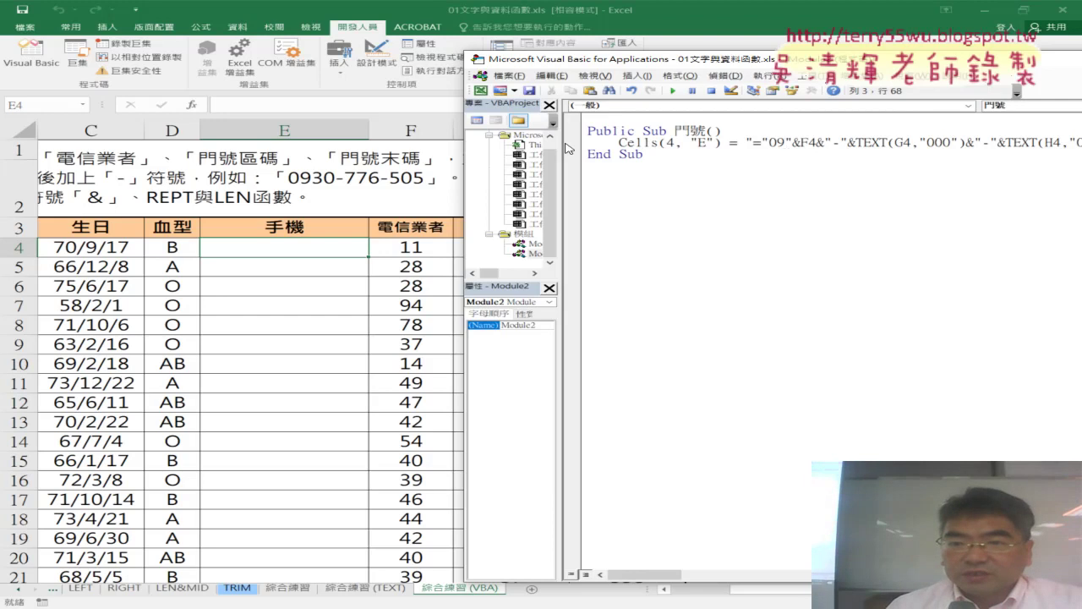
# Step: Widen the code area, inspect the pasted formula string, and leave the line to trigger the syntax check
pyautogui.moveTo(561, 127); pyautogui.dragTo(507, 127)
pyautogui.moveTo(541, 59); pyautogui.dragTo(351, 64)
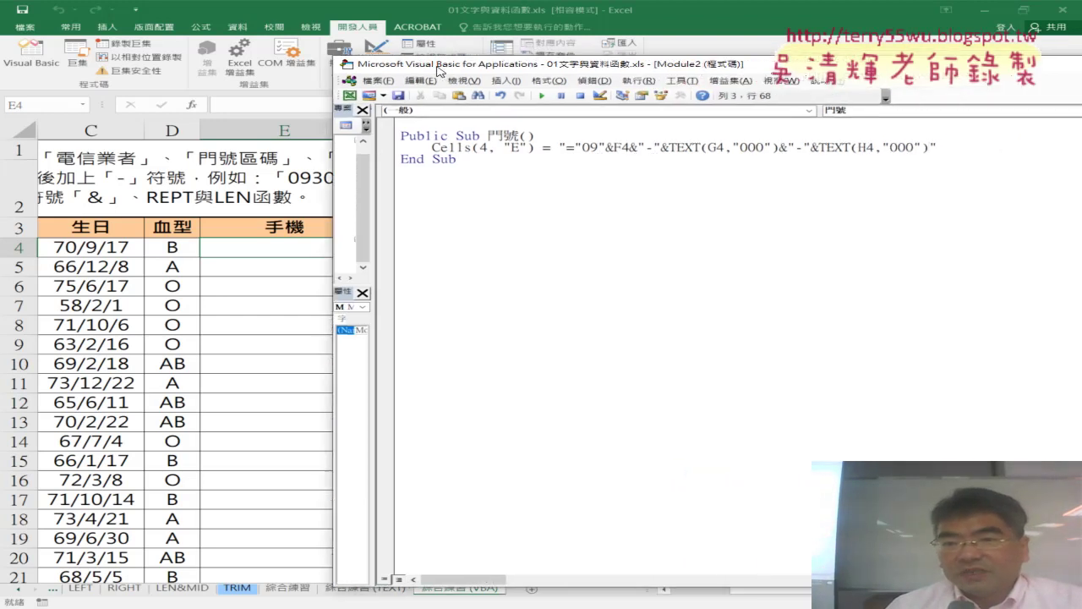
pyautogui.moveTo(518, 147)
pyautogui.mouseDown()
pyautogui.moveTo(551, 147)
pyautogui.moveTo(508, 147)
pyautogui.mouseUp()
pyautogui.moveTo(870, 147); pyautogui.dragTo(878, 147)
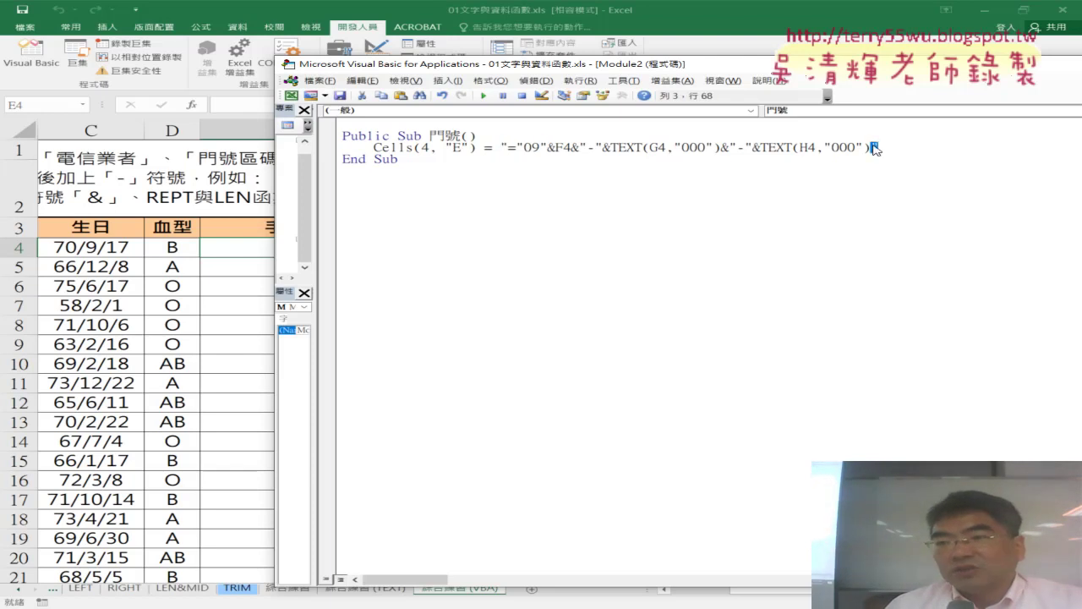
pyautogui.click(872, 147)
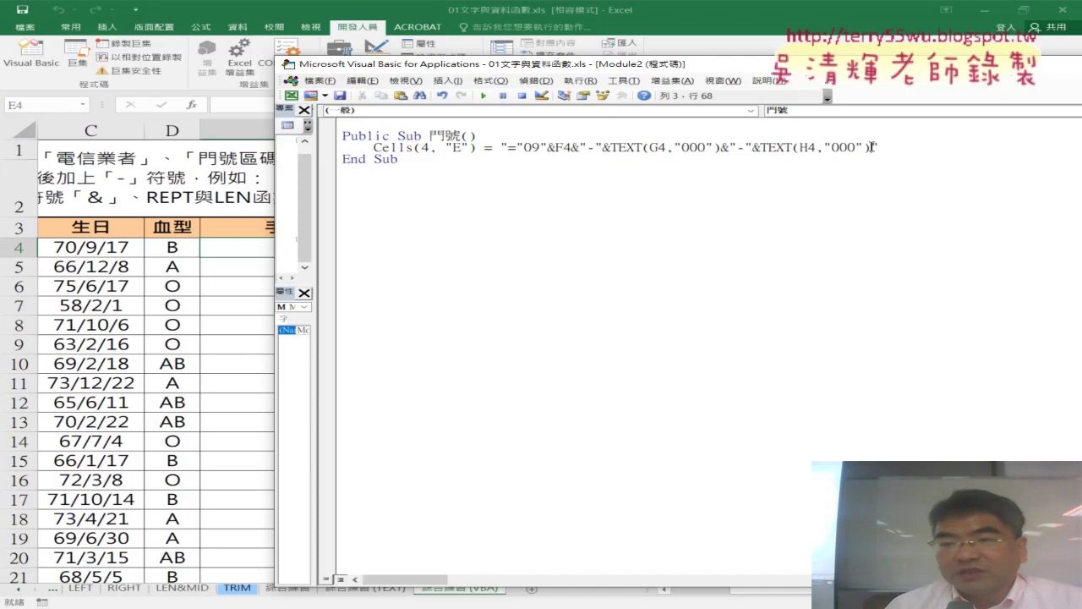
pyautogui.moveTo(870, 147); pyautogui.dragTo(508, 147)
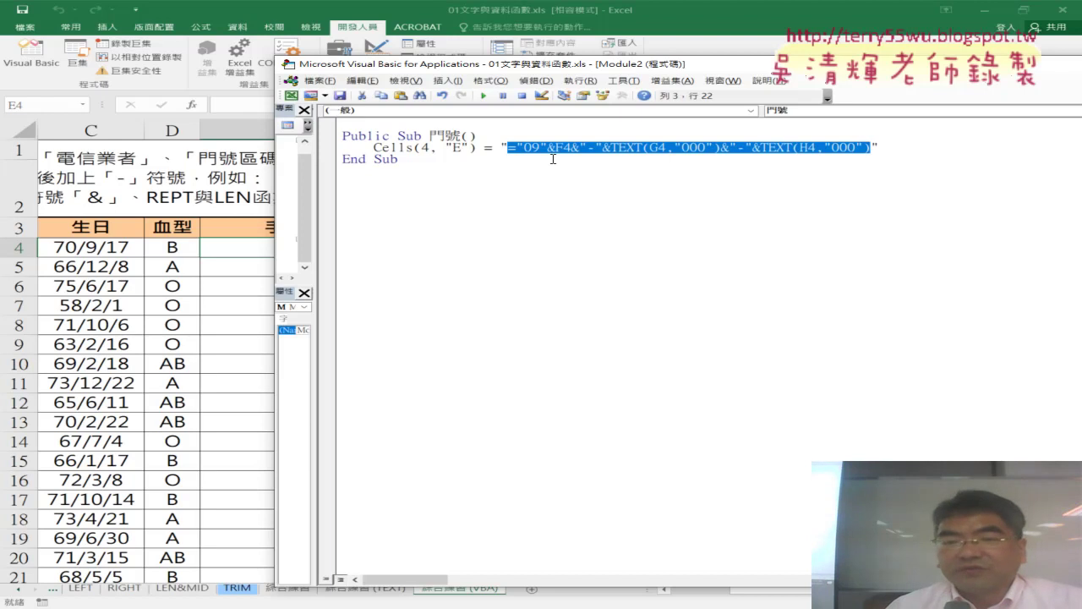
pyautogui.click(521, 267)
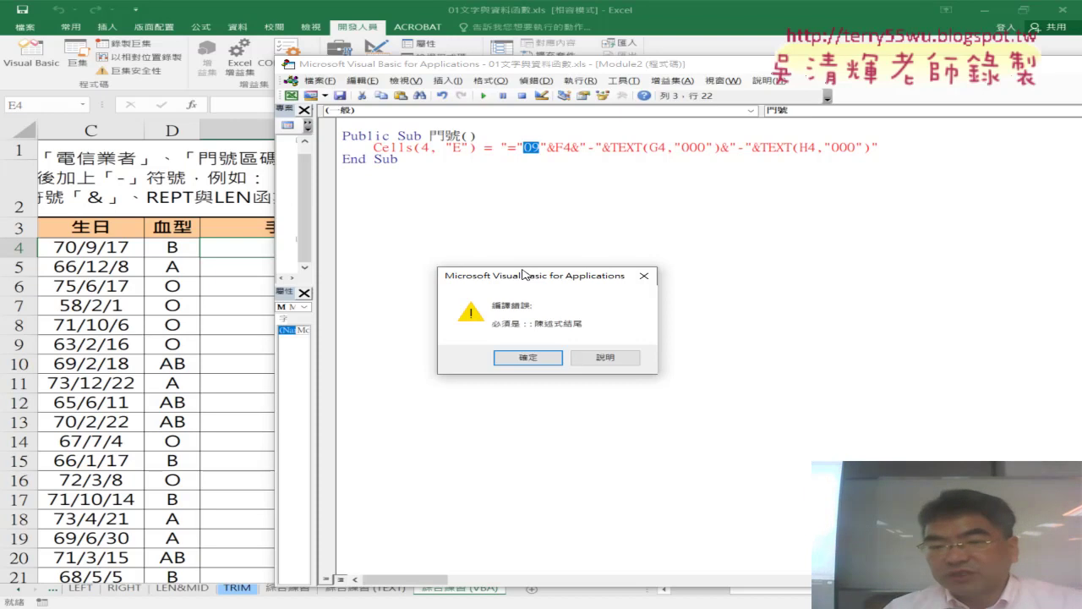
# Step: Dismiss the compile error and cut the pasted TEXT formula string out of the 門號 line
pyautogui.click(528, 357)
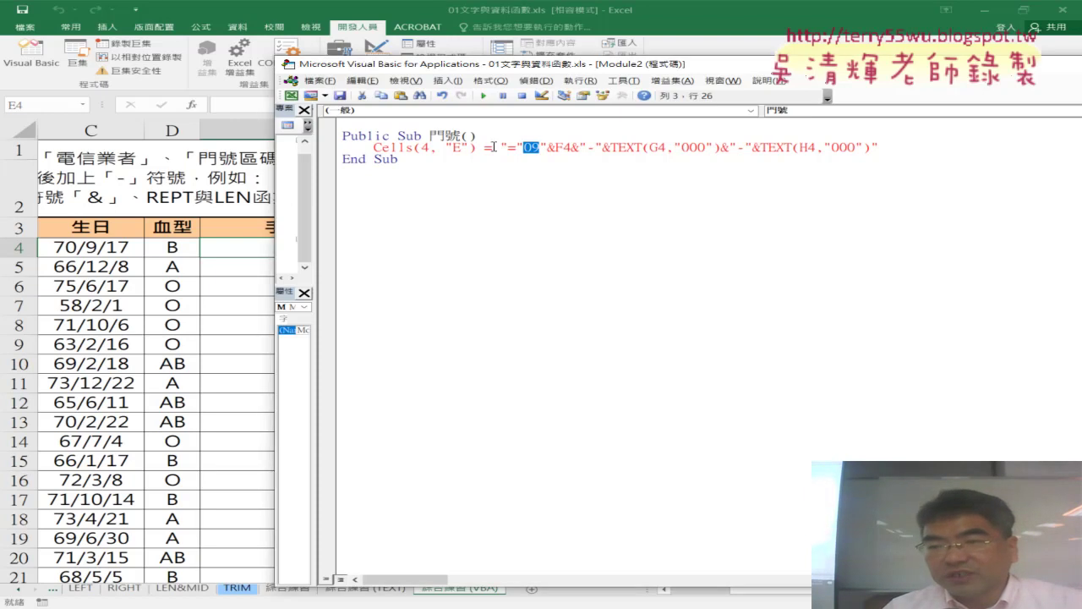
pyautogui.moveTo(505, 147); pyautogui.dragTo(870, 149)
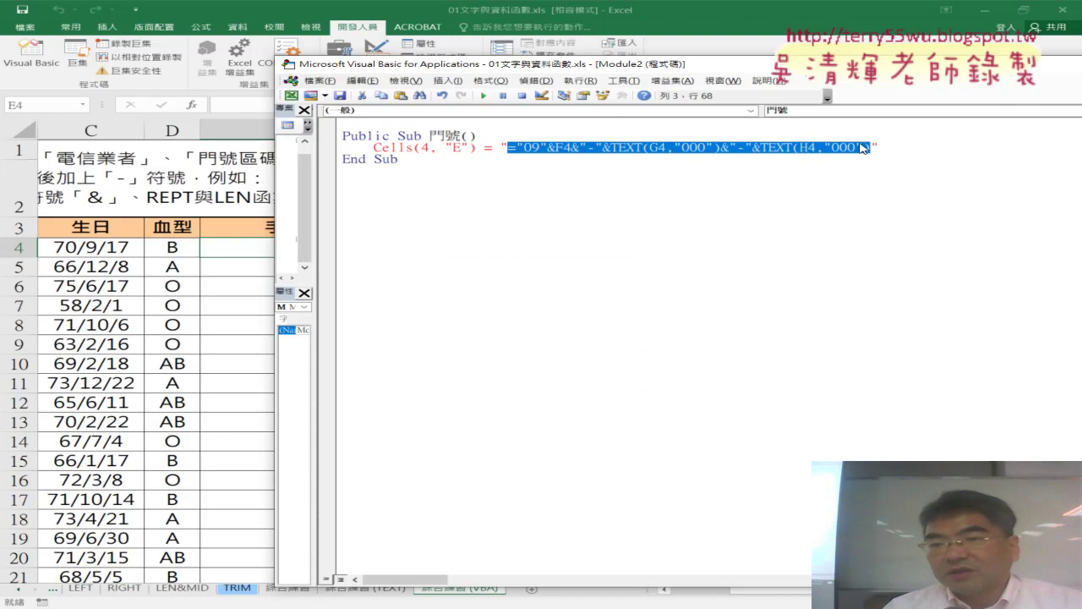
pyautogui.rightClick(864, 151)
pyautogui.click(865, 151)
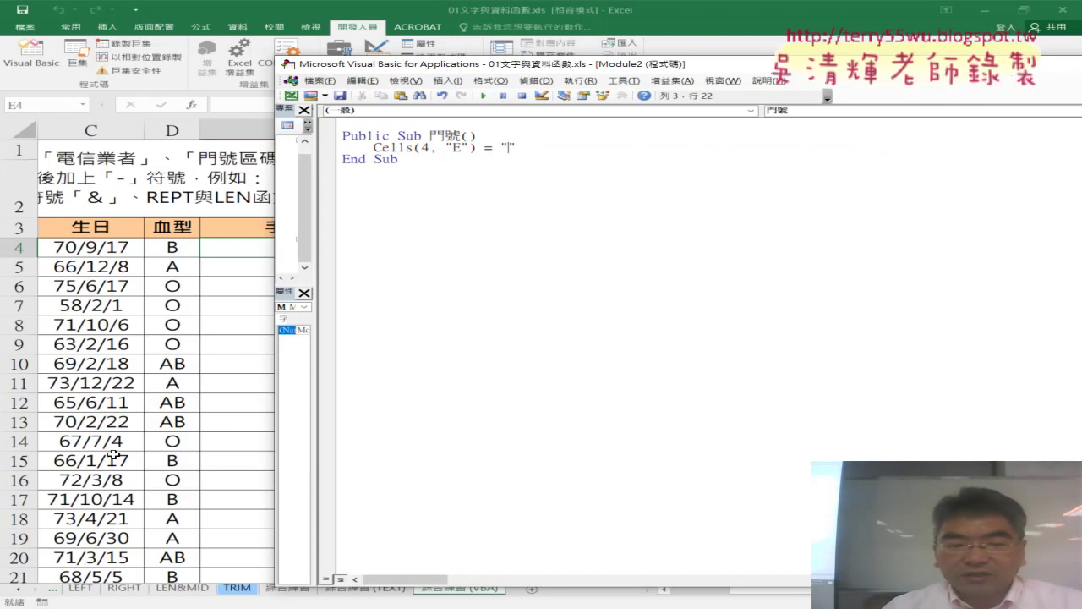
# Step: Launch 記事本 (Notepad) from Windows 附屬應用程式 in the Start menu and paste the cut phone formula into it
pyautogui.press('super')
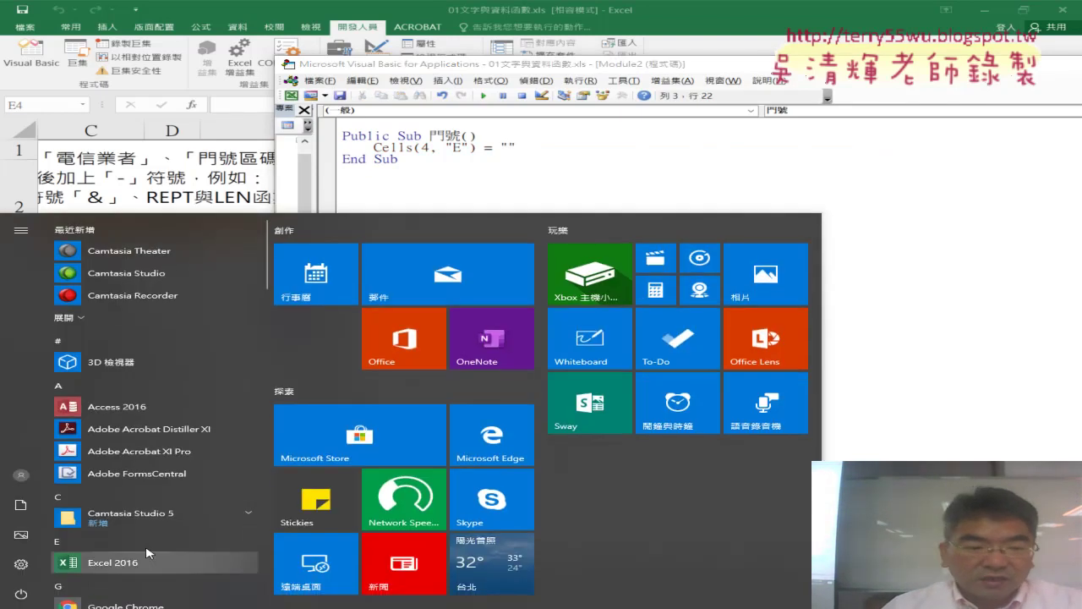
pyautogui.scroll(-3, 225, 390)
pyautogui.scroll(-3, 225, 389)
pyautogui.scroll(-3, 224, 391)
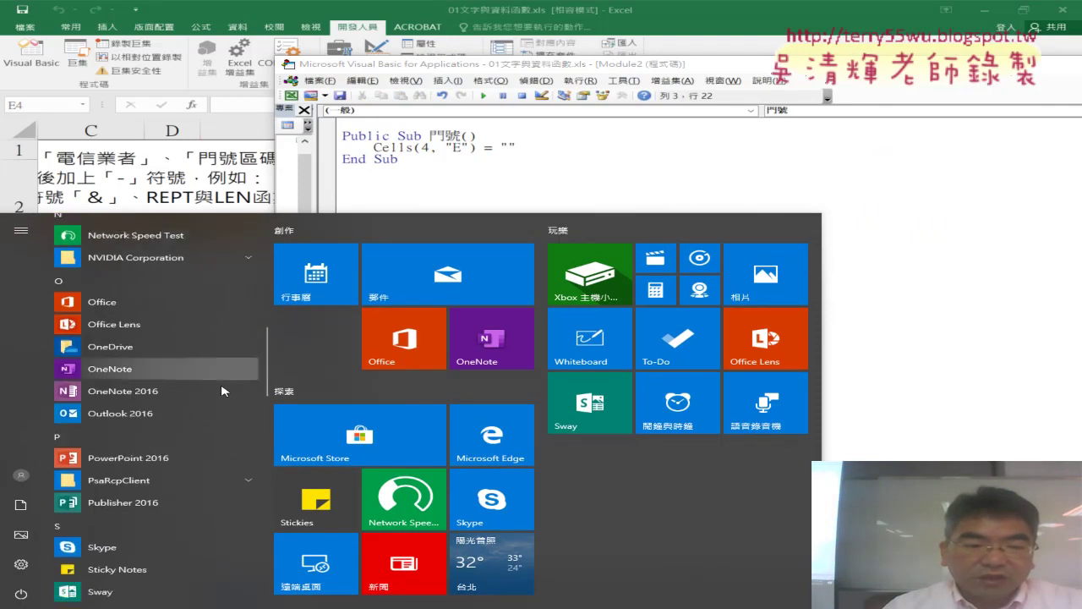
pyautogui.scroll(-3, 224, 391)
pyautogui.scroll(-1, 224, 392)
pyautogui.scroll(-1, 223, 391)
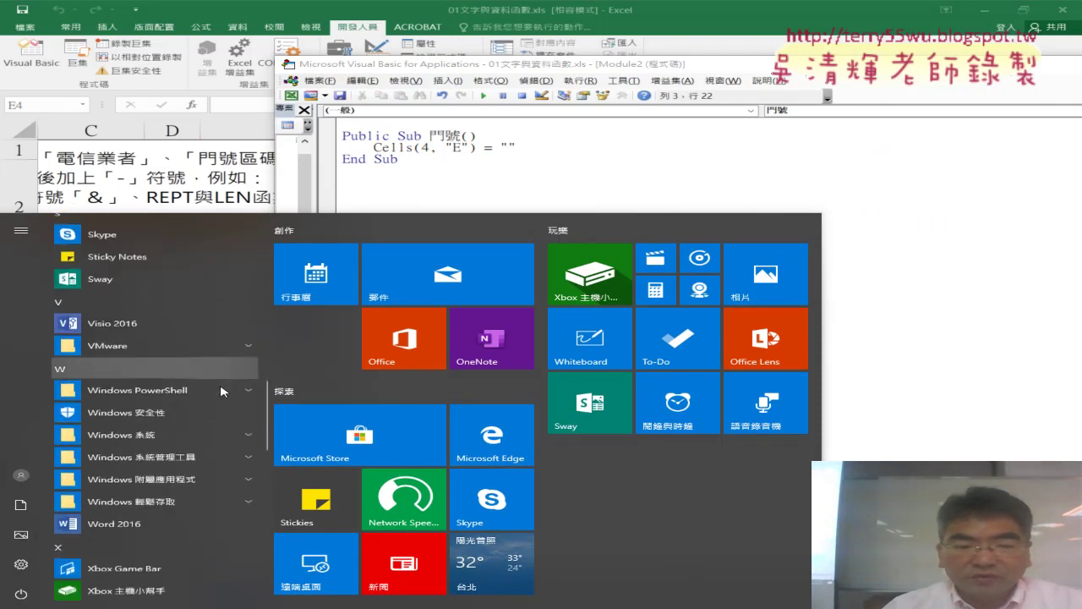
pyautogui.scroll(-2, 223, 391)
pyautogui.click(163, 405)
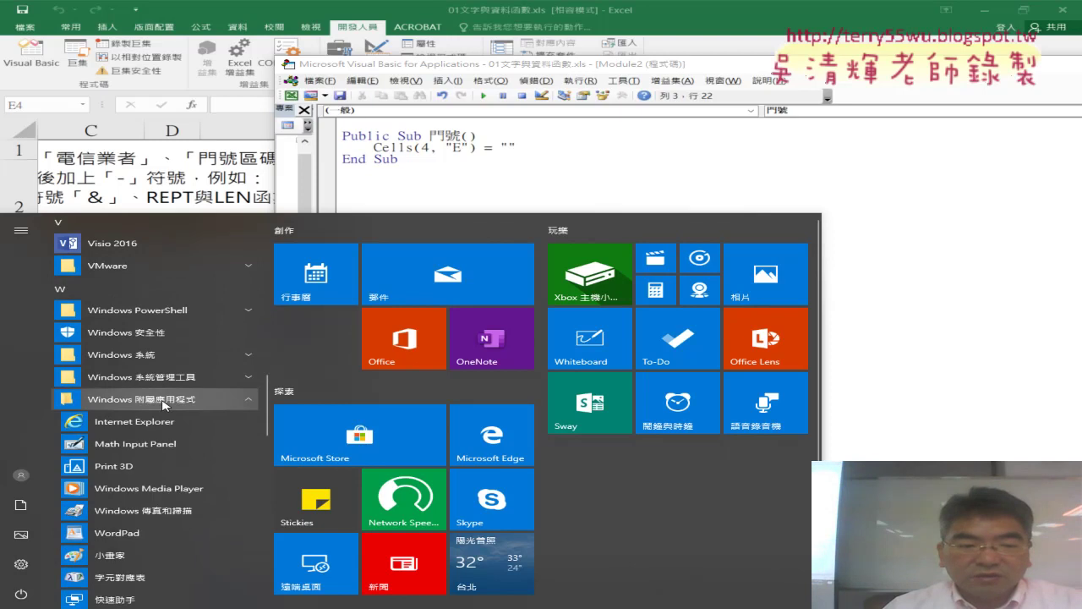
pyautogui.scroll(-2, 162, 407)
pyautogui.scroll(-3, 163, 406)
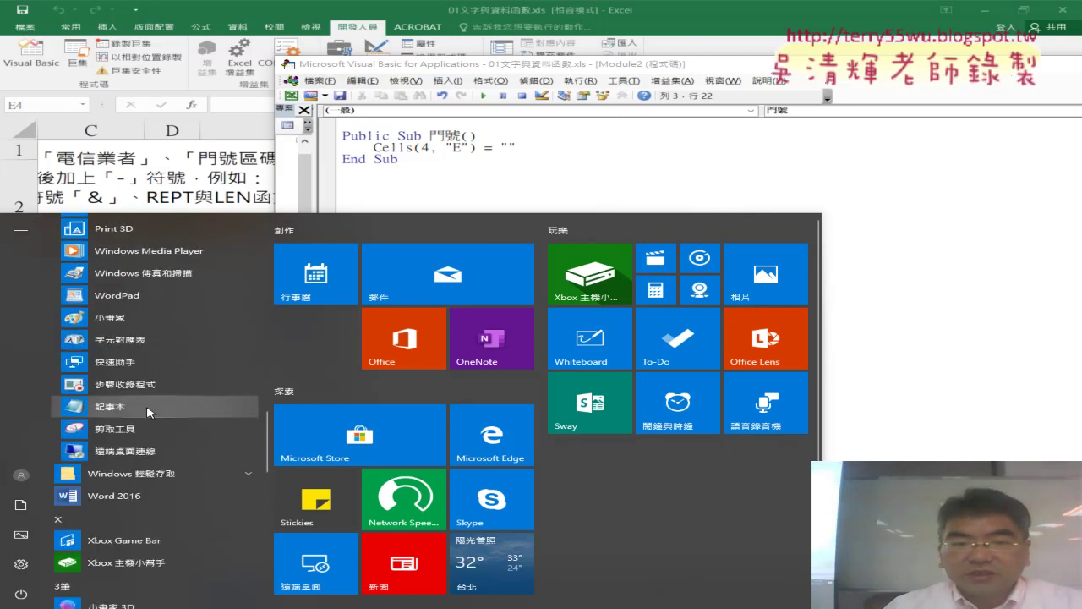
pyautogui.click(148, 408)
pyautogui.rightClick(356, 346)
pyautogui.click(389, 399)
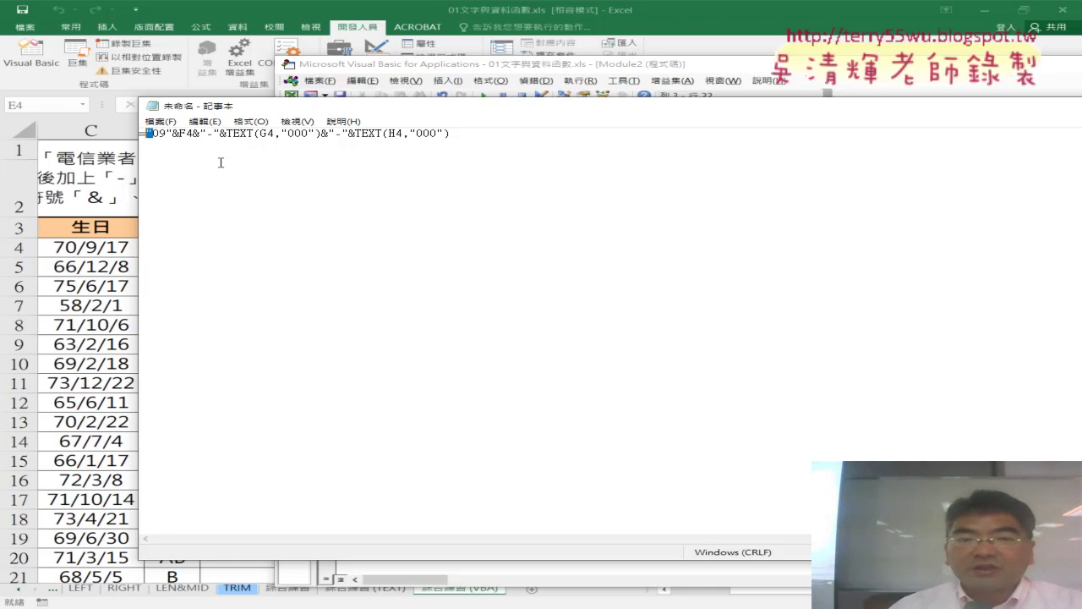
# Step: Try adding extra quotes around 09 in the Notepad formula, then remove them again
pyautogui.click(269, 223)
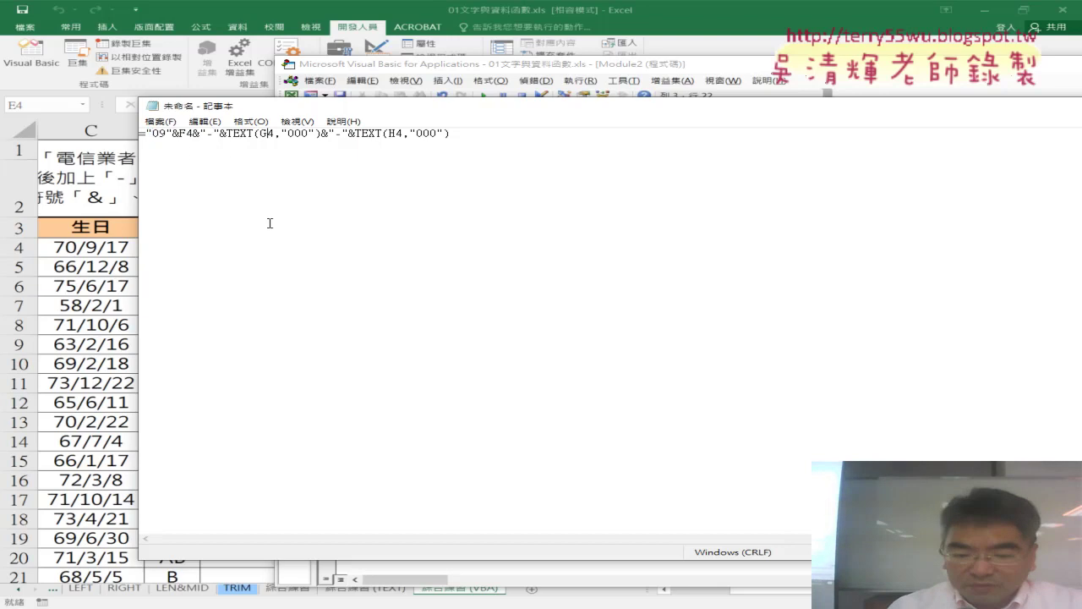
pyautogui.click(151, 136)
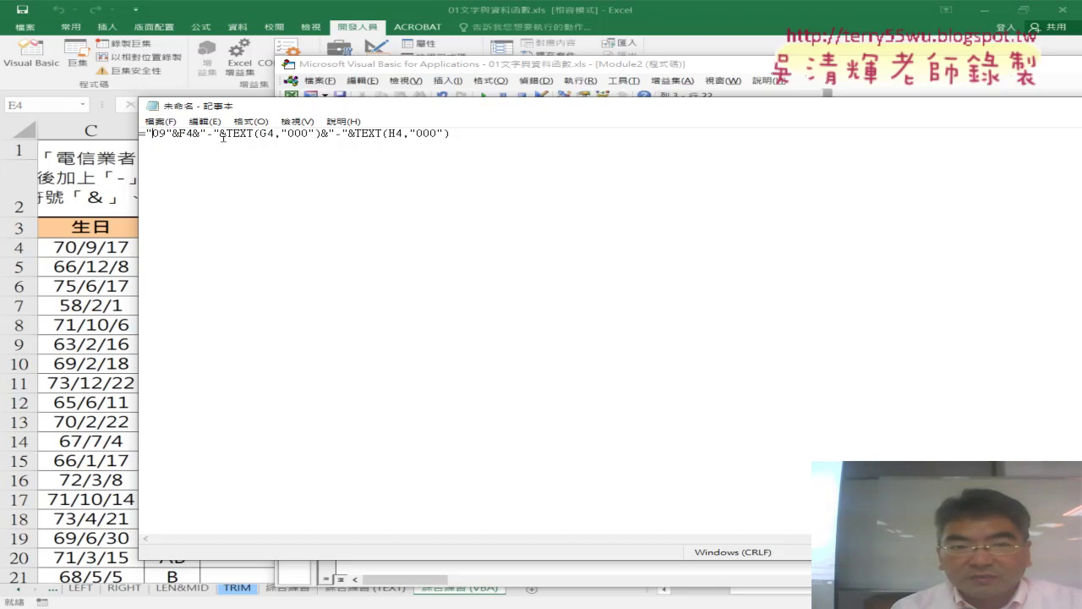
pyautogui.write('"')
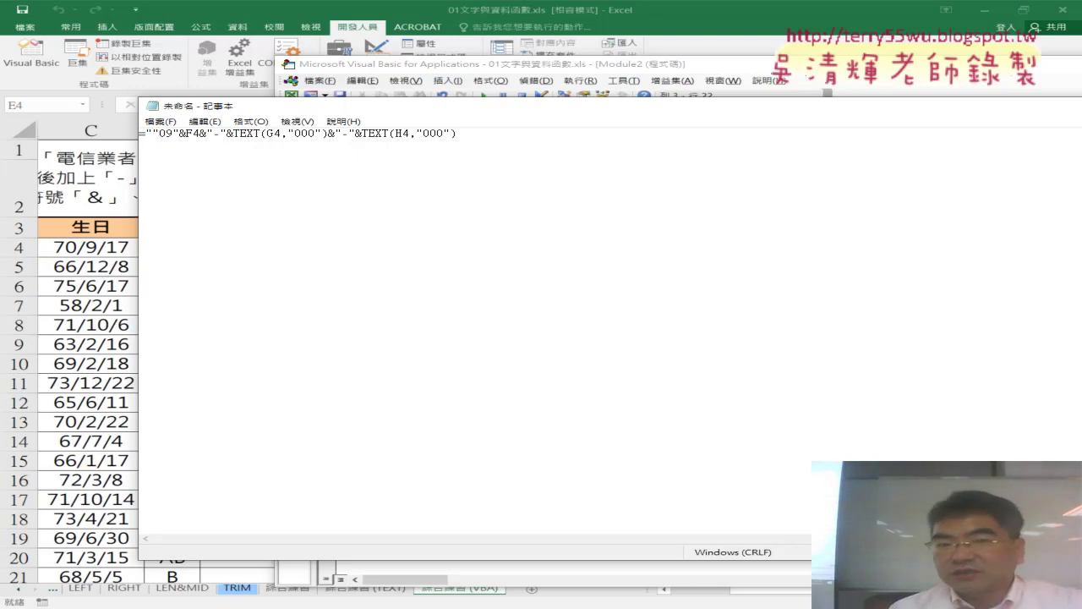
pyautogui.click(187, 134)
pyautogui.write('"')
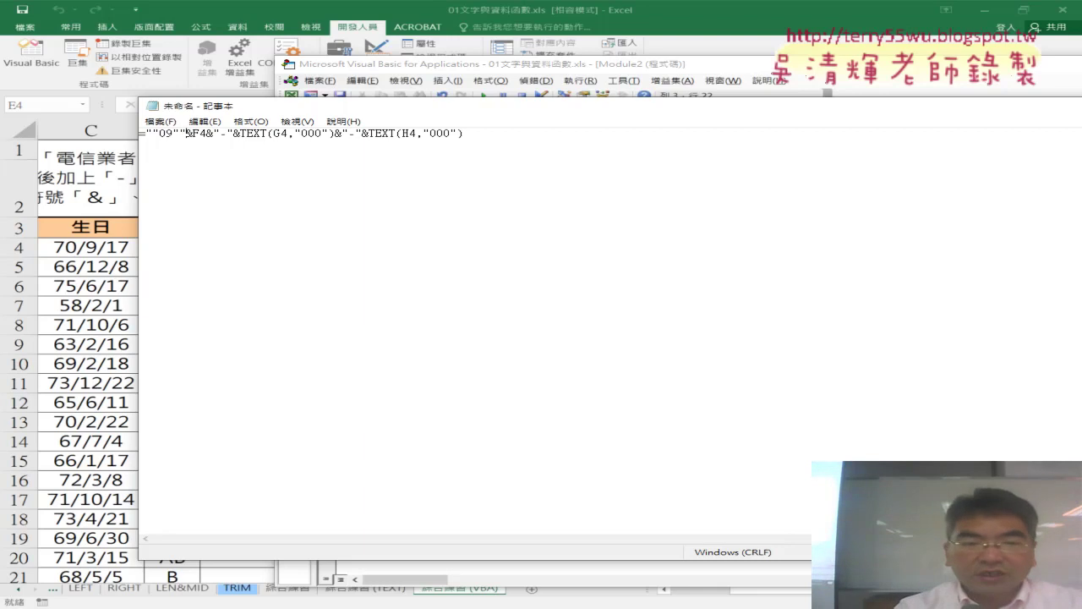
pyautogui.press('BackSpace')
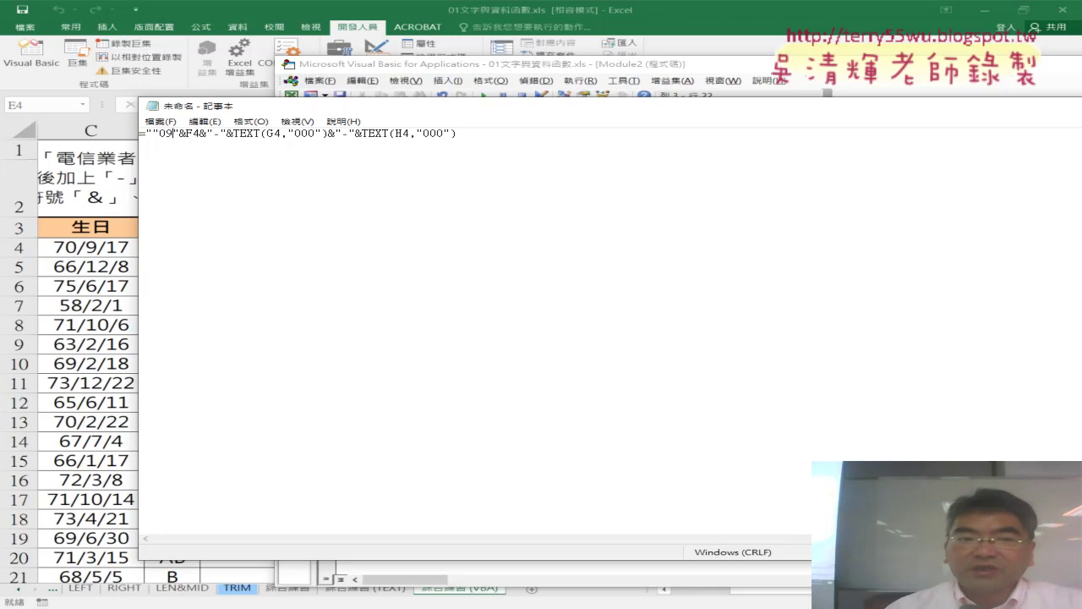
pyautogui.press('Delete')
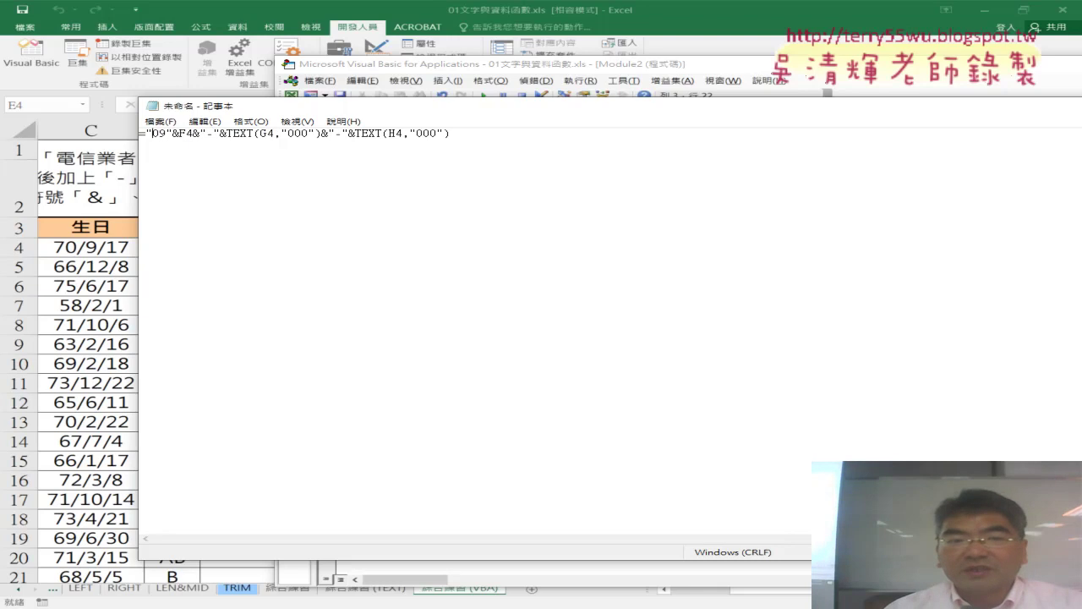
pyautogui.click(205, 121)
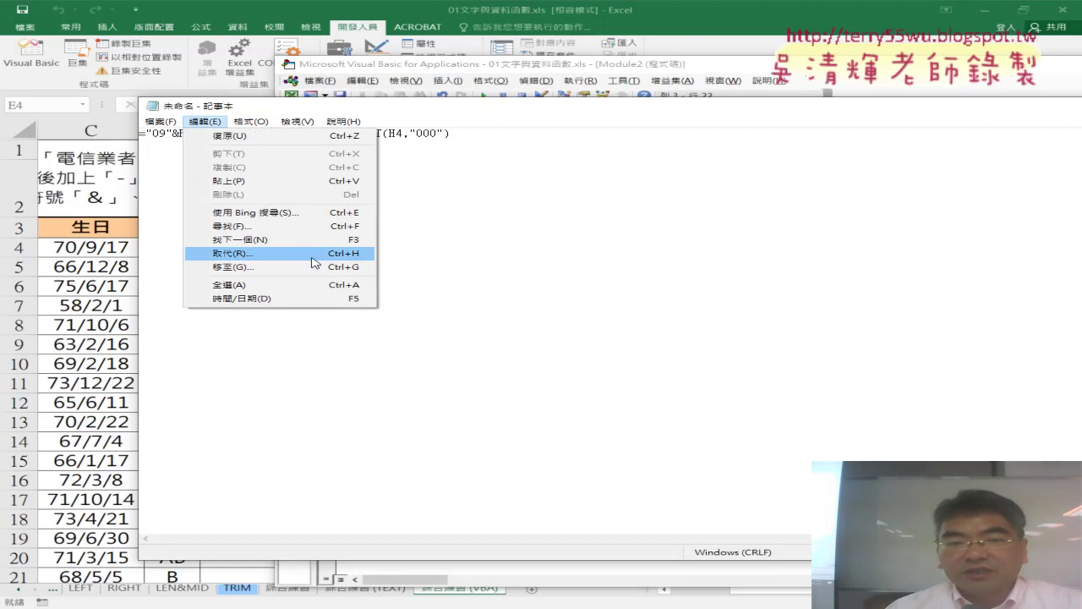
# Step: Replace every " in the Notepad formula with "" using Replace All
pyautogui.click(347, 262)
pyautogui.moveTo(362, 192); pyautogui.dragTo(423, 185)
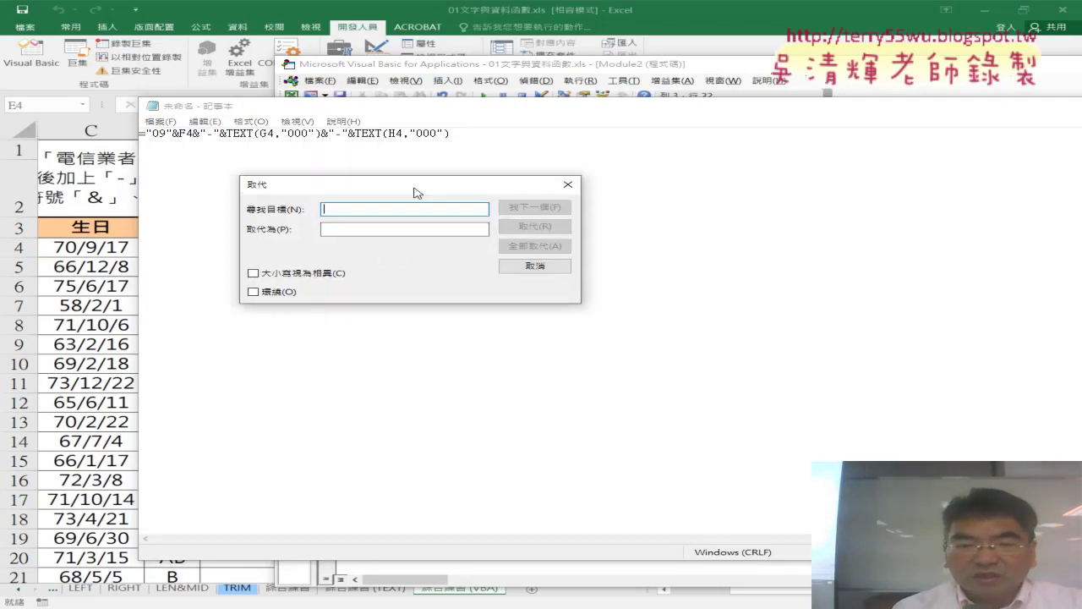
pyautogui.write('"')
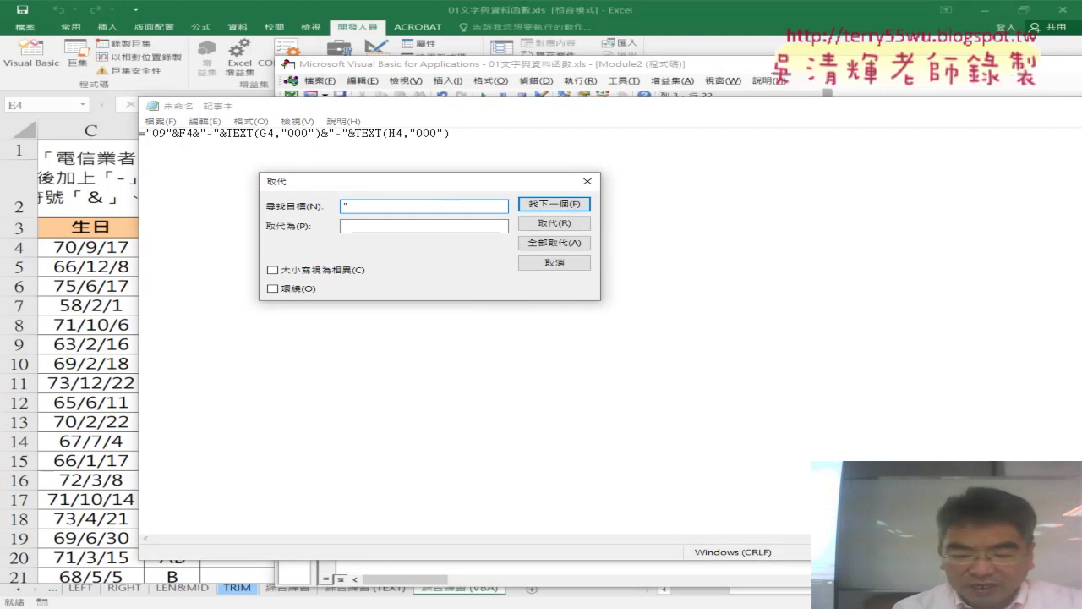
pyautogui.press('Tab')
pyautogui.write('""')
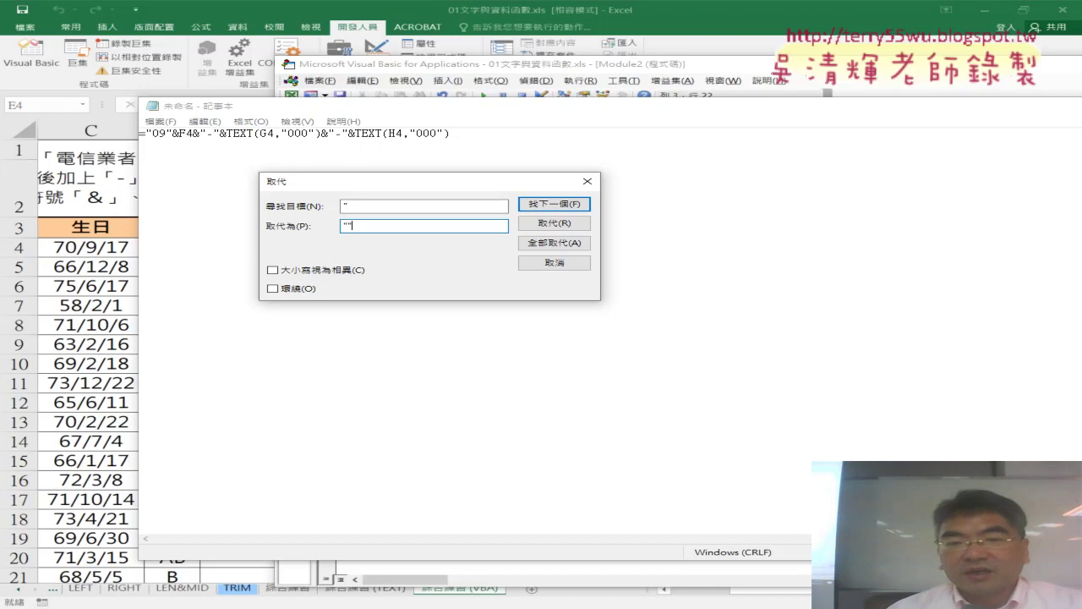
pyautogui.click(552, 243)
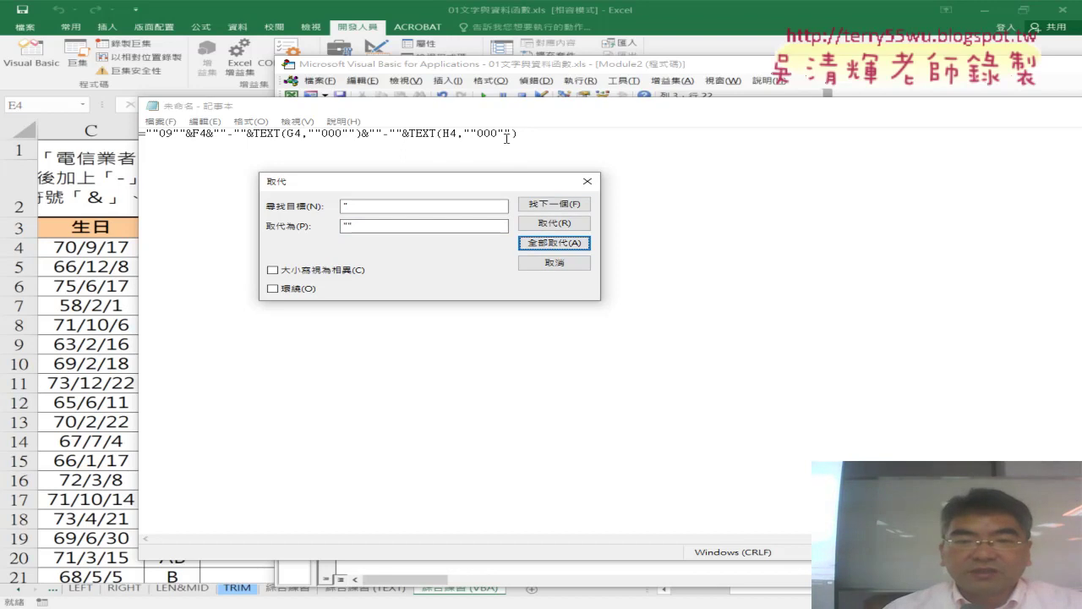
pyautogui.click(554, 263)
# Step: Copy the whole escaped formula line and set Notepad aside
pyautogui.moveTo(518, 134); pyautogui.dragTo(148, 136)
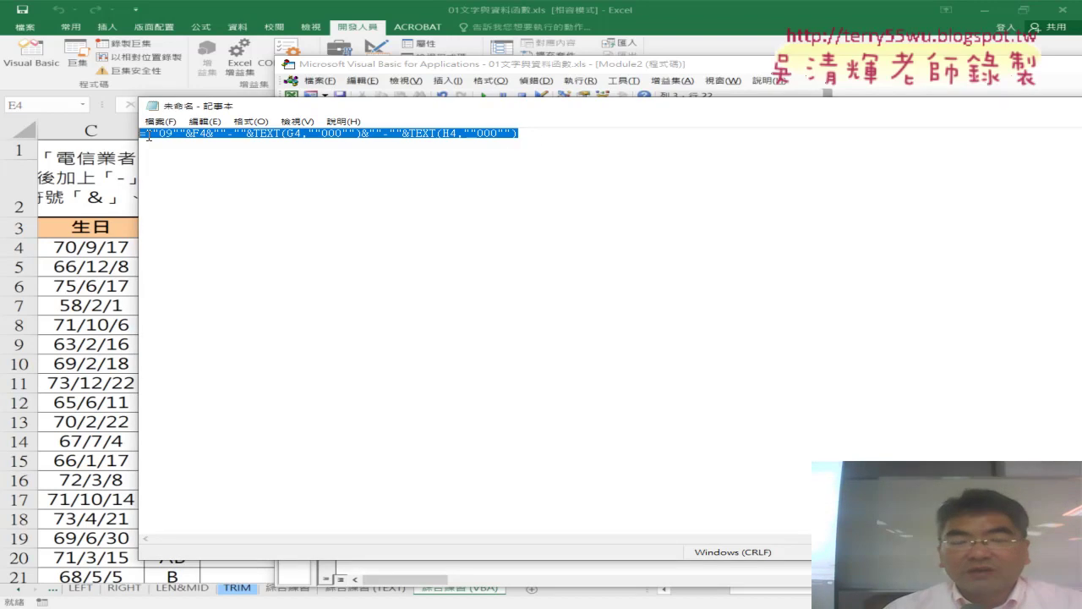
pyautogui.rightClick(246, 138)
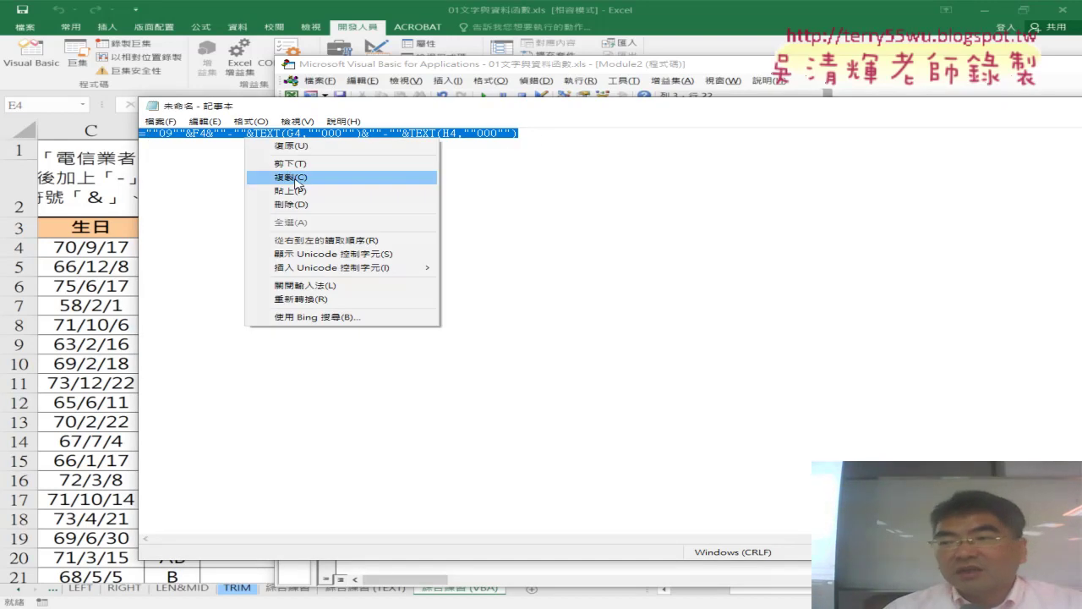
pyautogui.click(295, 177)
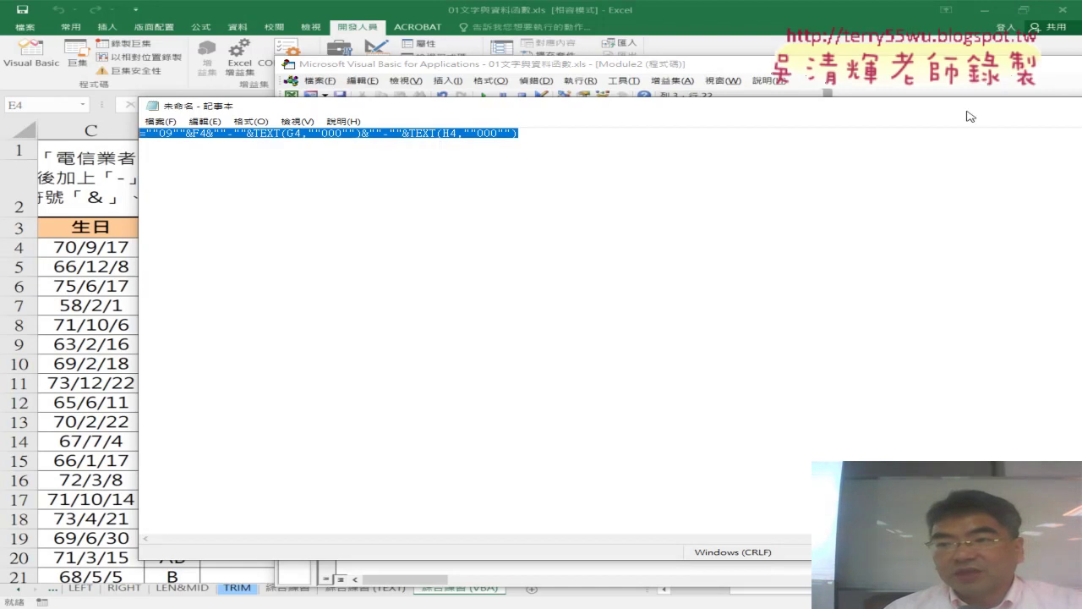
pyautogui.moveTo(971, 117); pyautogui.dragTo(867, 117)
pyautogui.click(1028, 106)
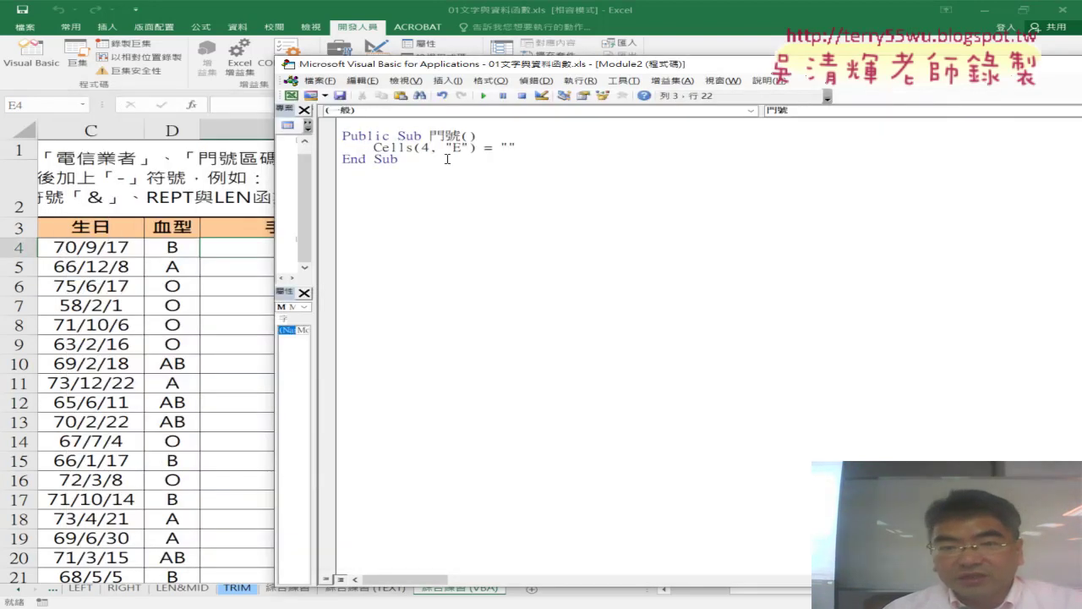
# Step: Paste the escaped phone formula between the quotes of Cells(4, "E") = "" in 門號
pyautogui.moveTo(373, 147); pyautogui.dragTo(516, 147)
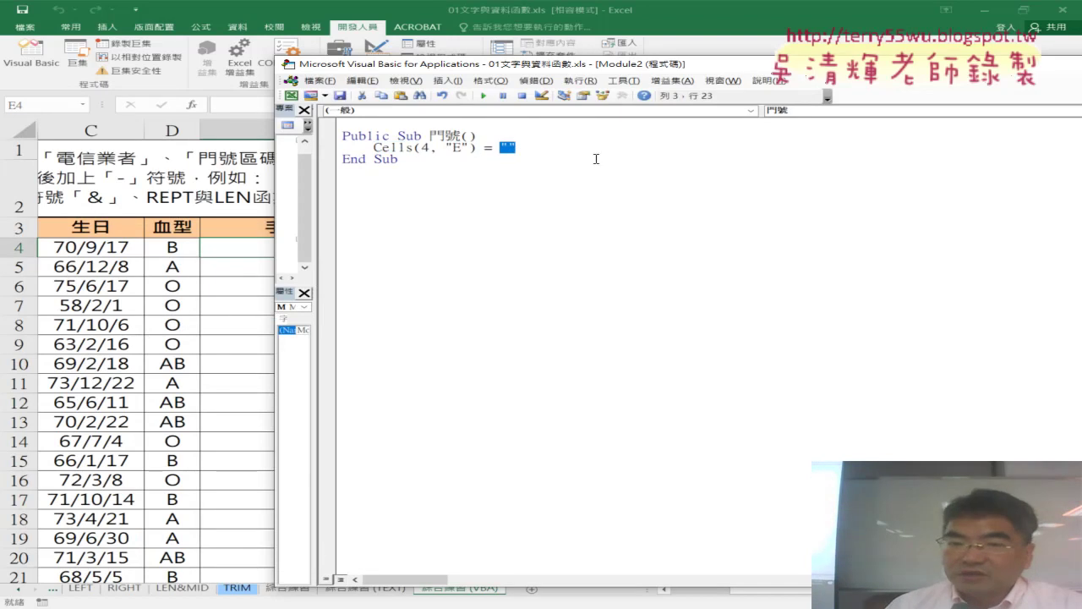
pyautogui.press('Left')
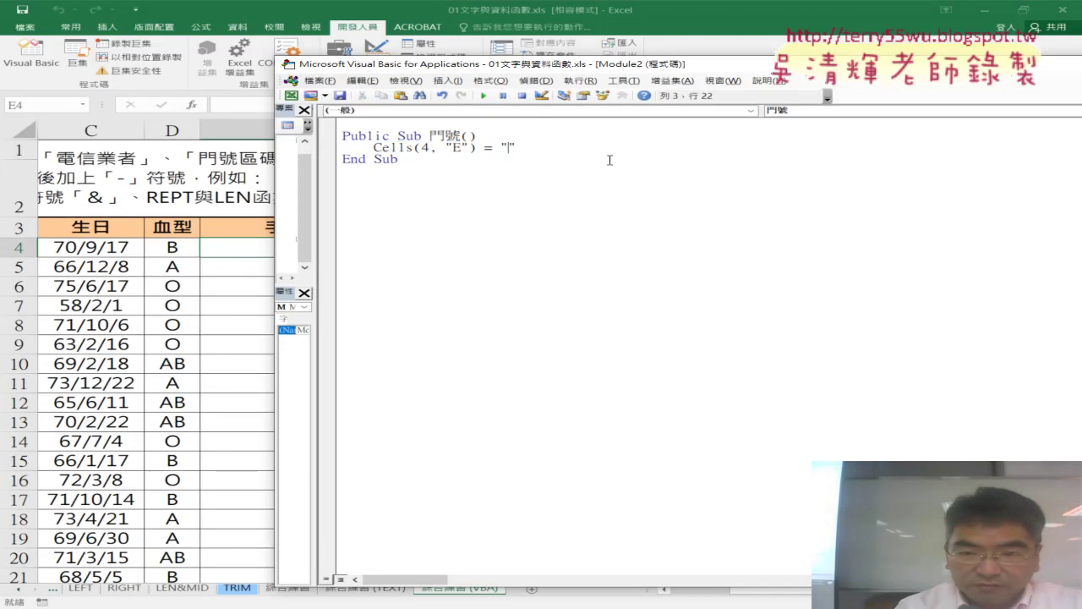
pyautogui.hotkey('ctrl', 'v')
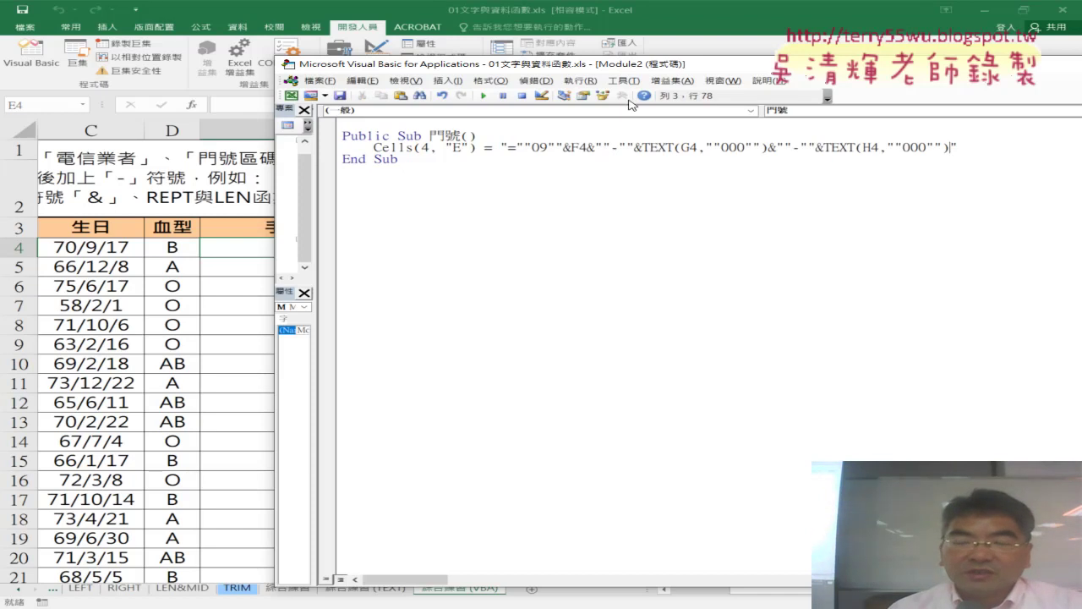
pyautogui.moveTo(642, 64); pyautogui.dragTo(770, 64)
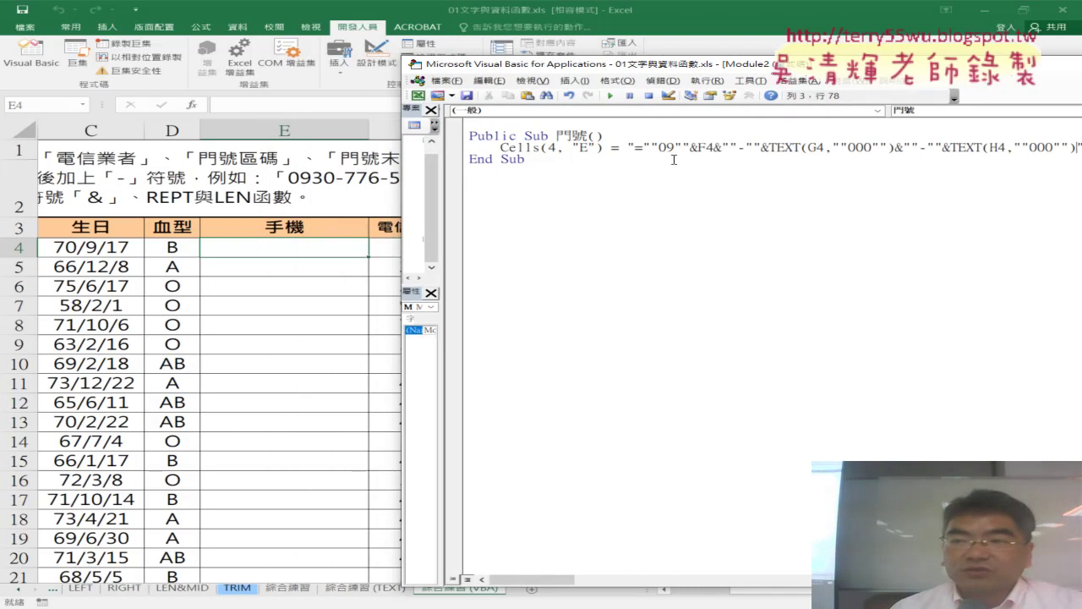
pyautogui.moveTo(635, 149); pyautogui.dragTo(1028, 147)
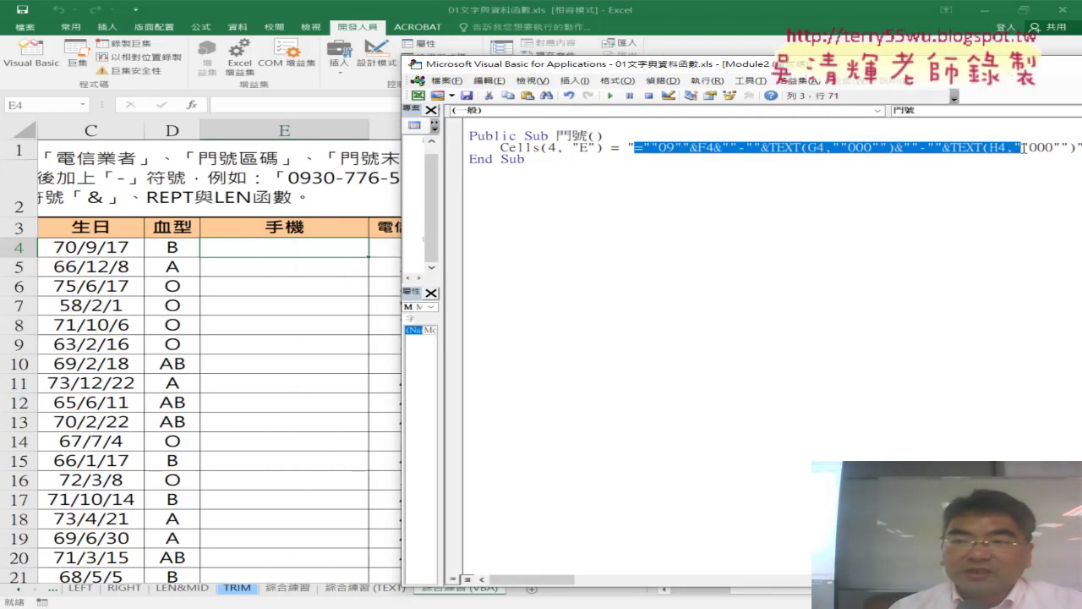
pyautogui.press('Down')
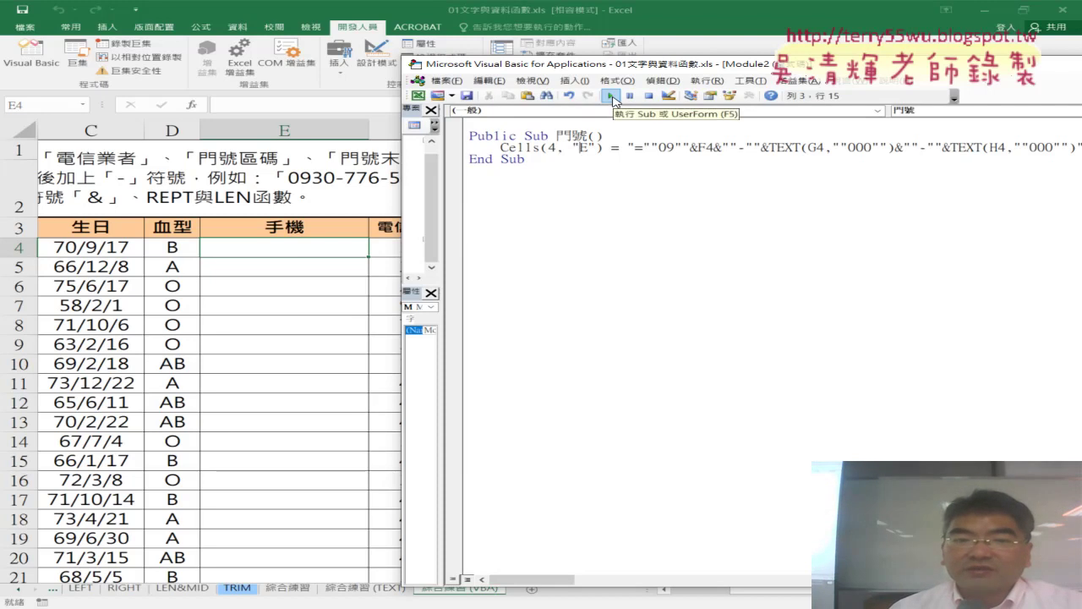
pyautogui.click(612, 96)
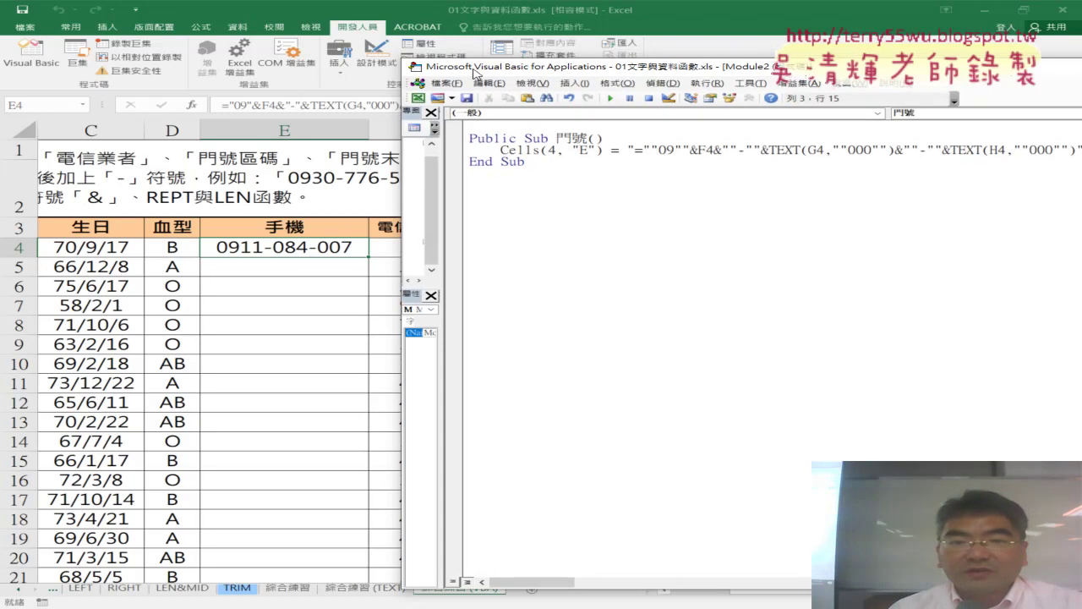
pyautogui.moveTo(474, 67); pyautogui.dragTo(476, 146)
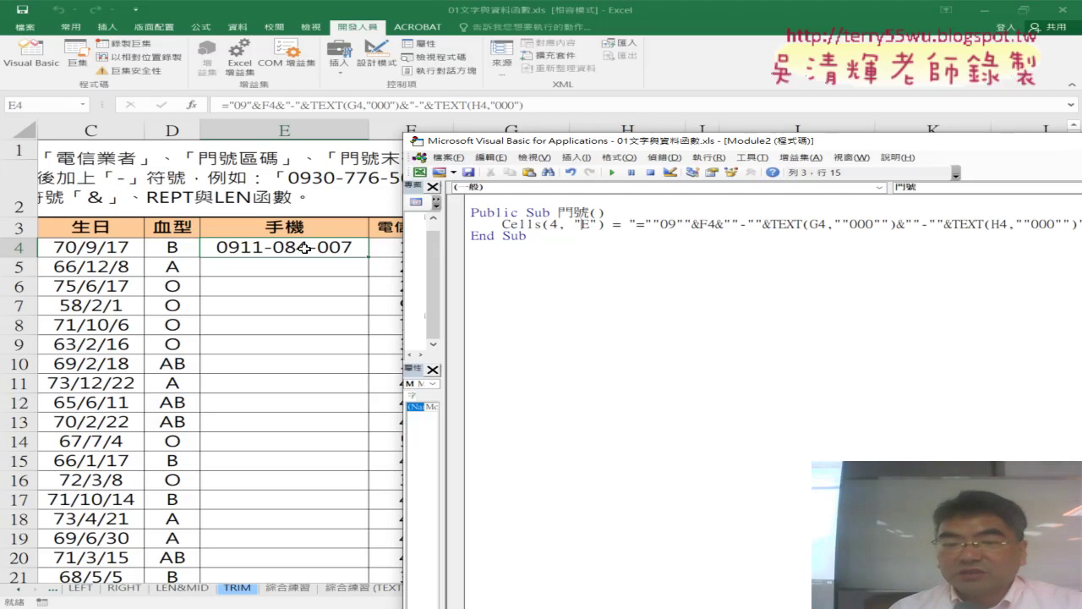
pyautogui.moveTo(457, 236); pyautogui.dragTo(450, 211)
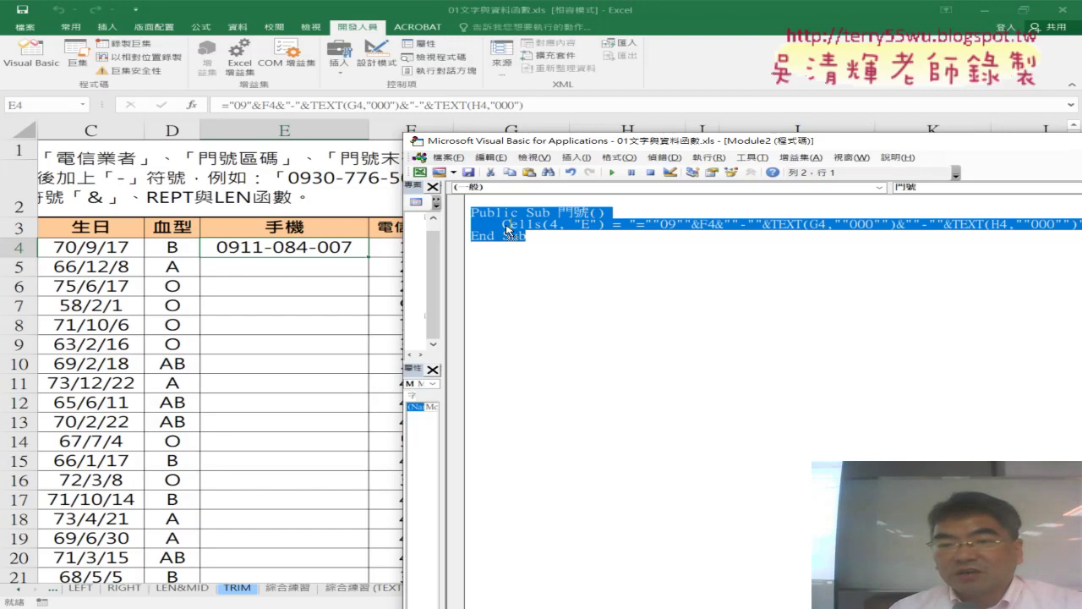
pyautogui.moveTo(541, 235); pyautogui.dragTo(454, 215)
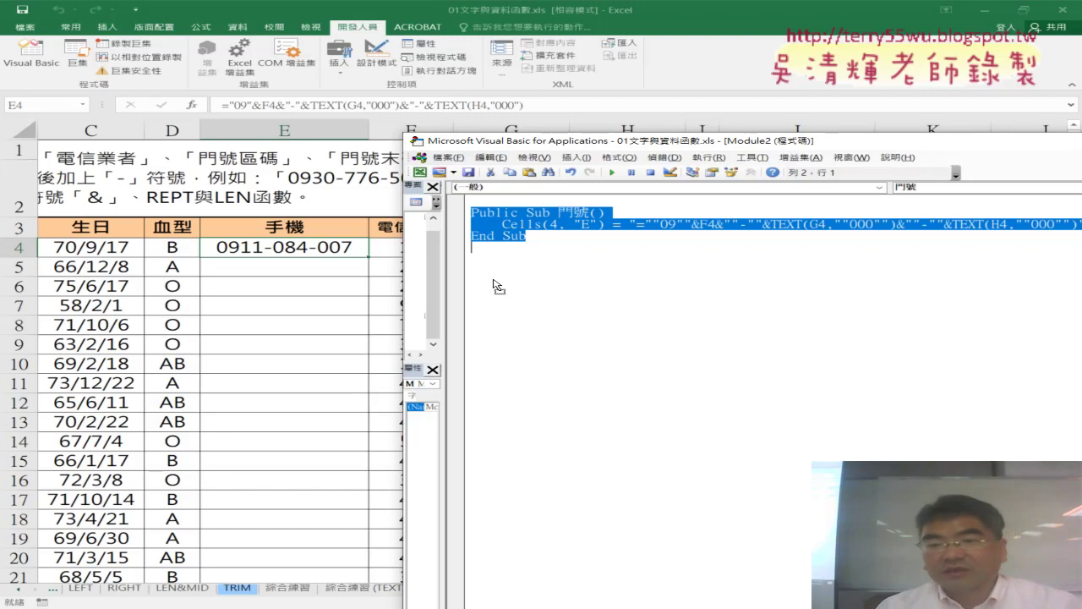
pyautogui.hotkey('ctrl', 'v')
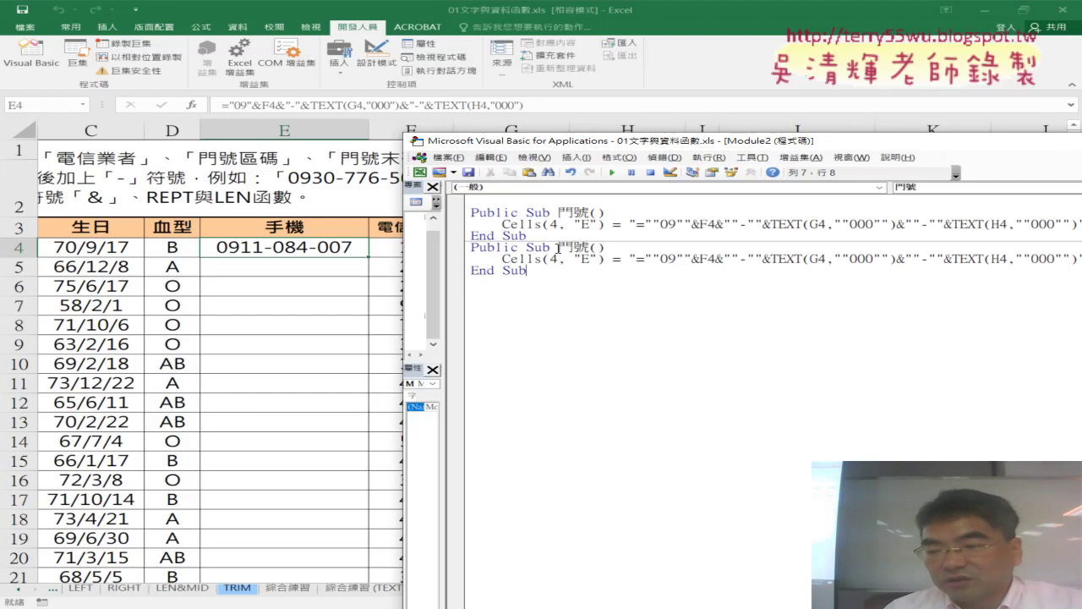
# Step: Rename the duplicated sub to 清除
pyautogui.moveTo(558, 247); pyautogui.dragTo(590, 247)
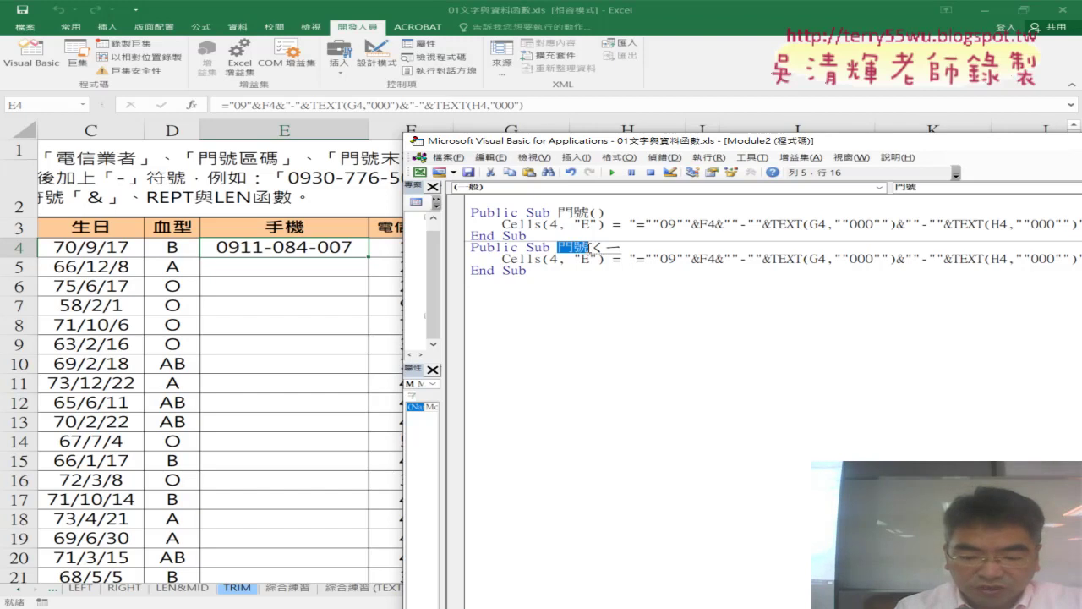
pyautogui.write('請ㄔ')
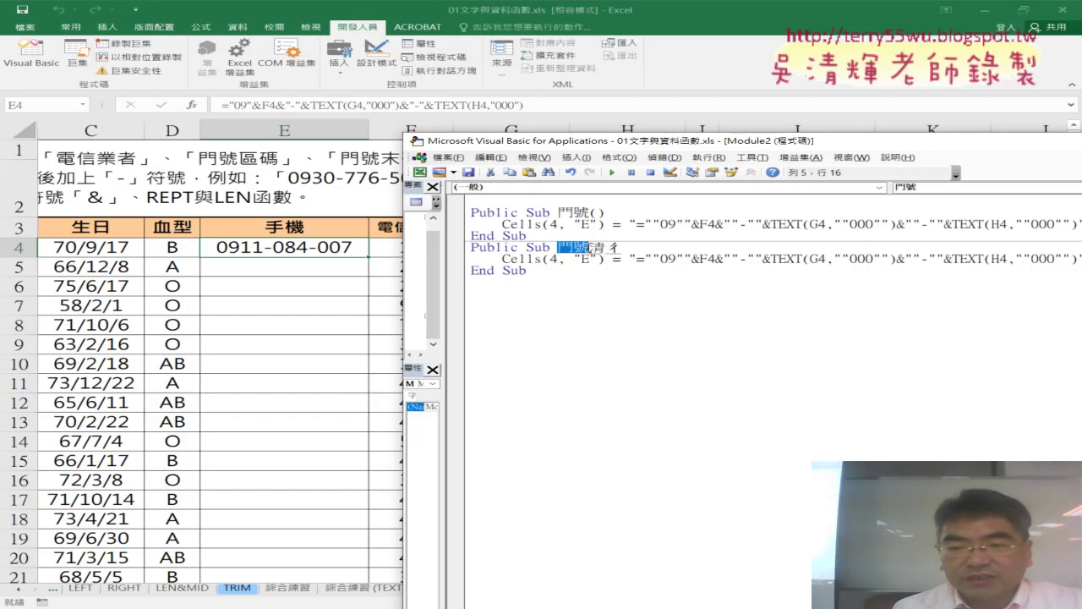
pyautogui.write('除')
pyautogui.press('Return')
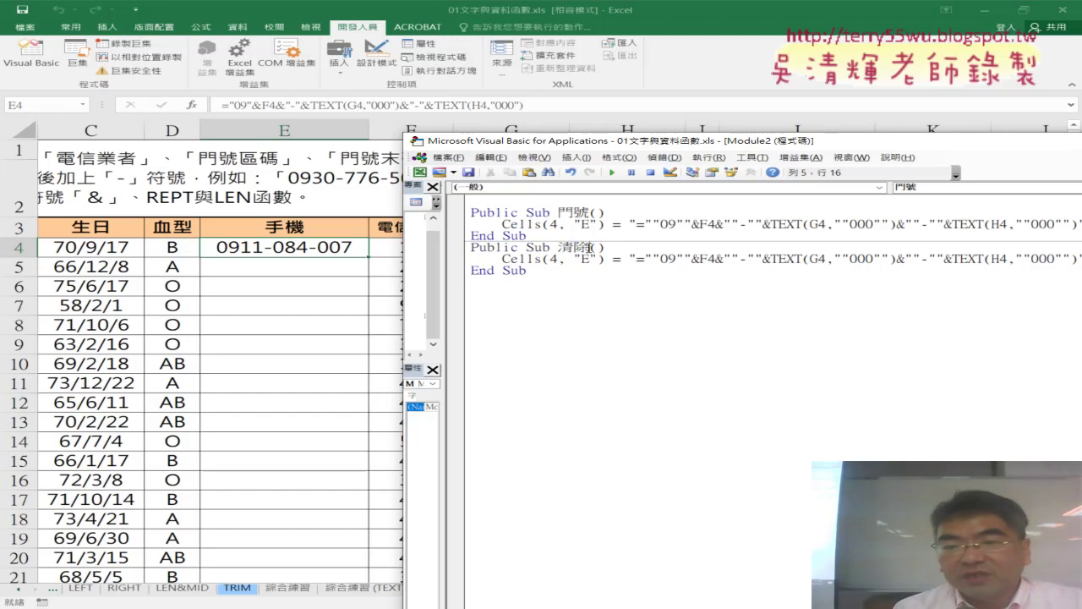
pyautogui.press('Down')
pyautogui.press('Down')
# Step: Replace the copied formula after Cells(4, "E") = in 清除 with an empty string ""
pyautogui.click(590, 247)
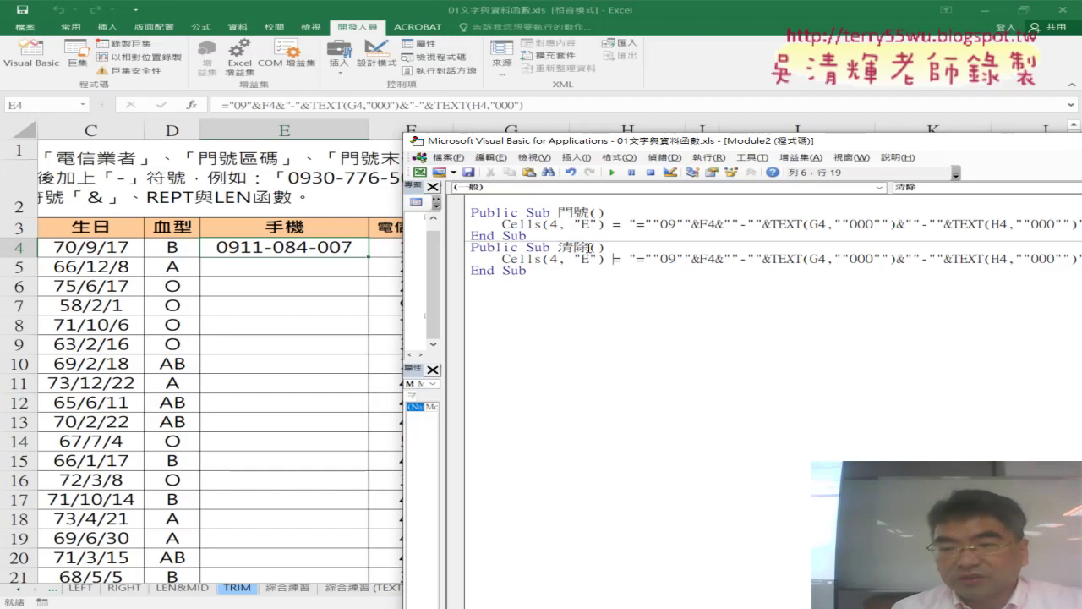
pyautogui.press('Right')
pyautogui.press('Right')
pyautogui.press('Right')
pyautogui.hotkey('shift', 'End')
pyautogui.press('Delete')
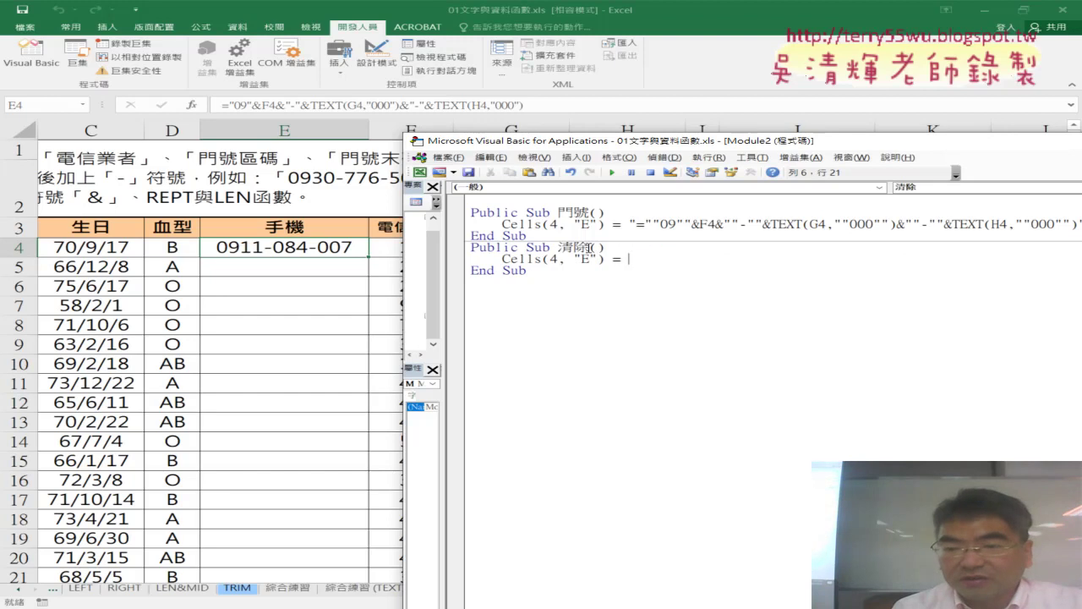
pyautogui.write('"')
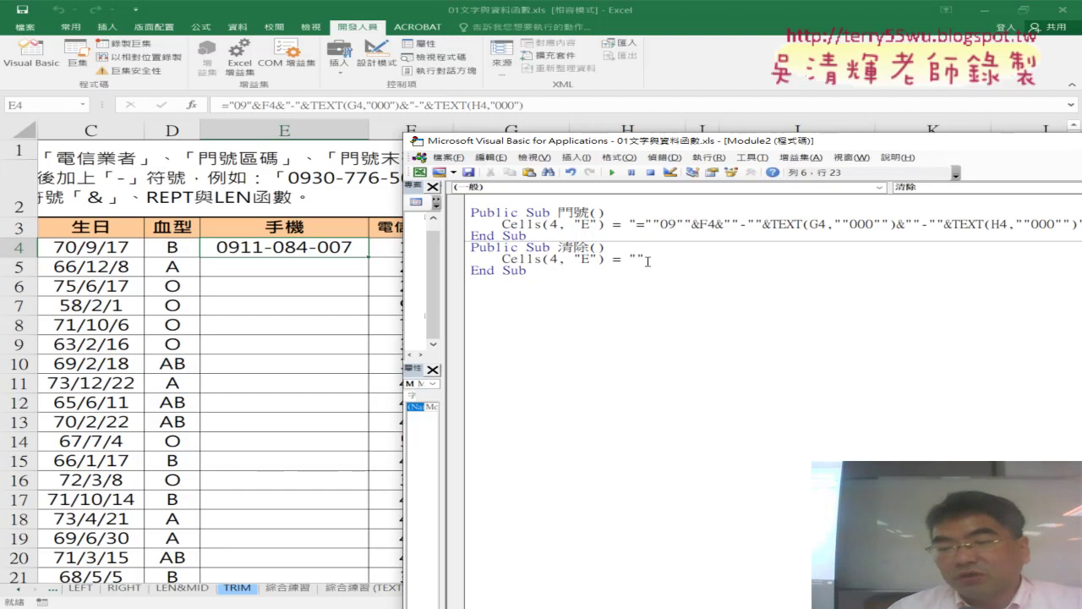
pyautogui.moveTo(648, 261); pyautogui.dragTo(628, 261)
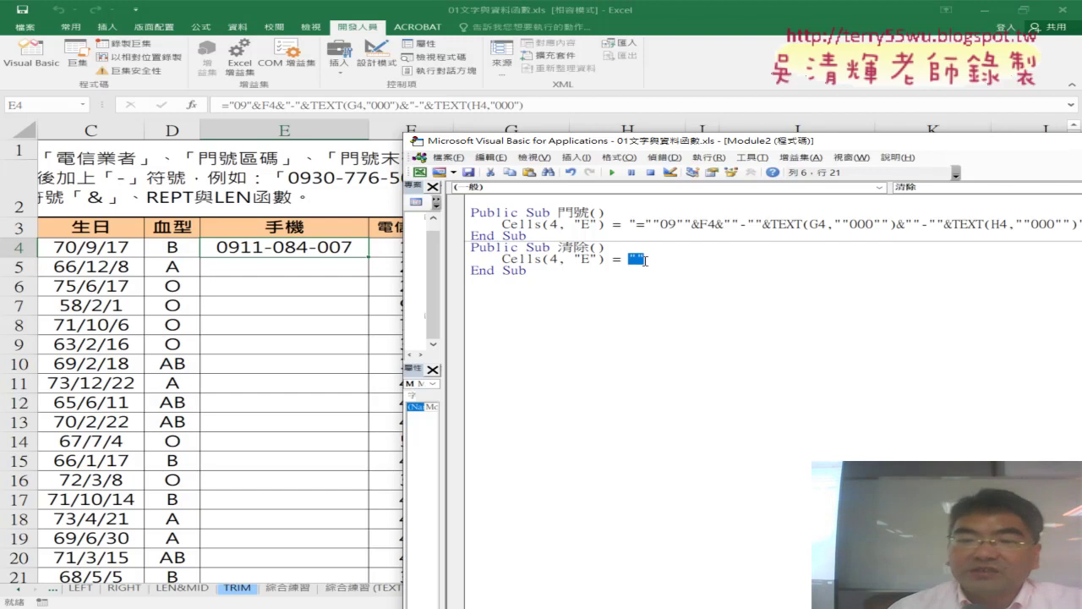
pyautogui.click(539, 259)
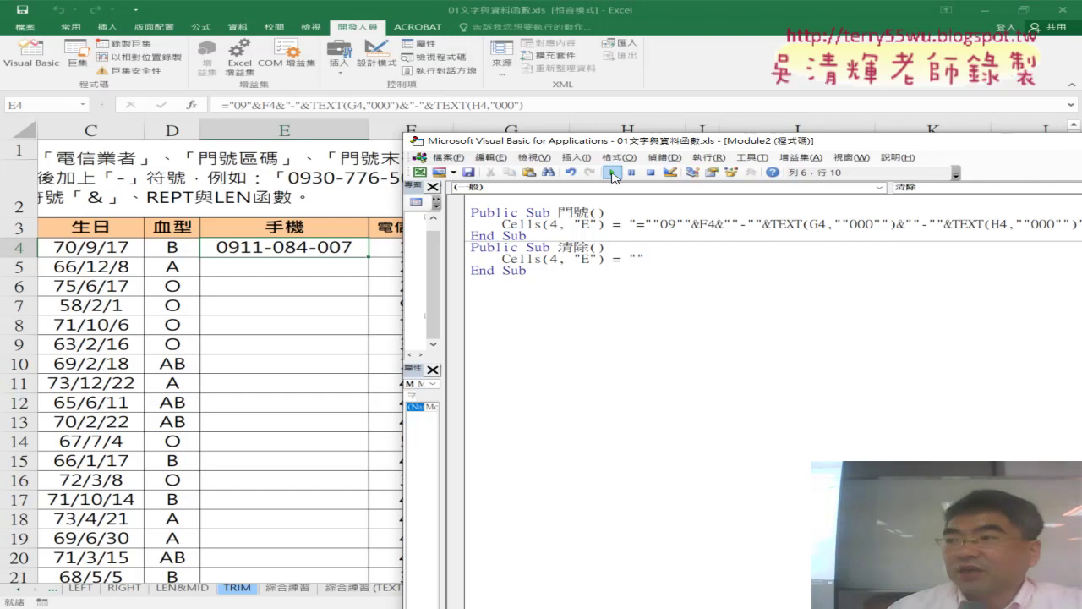
# Step: Test 清除 and 門號 twice each, blanking and refilling E4, then return to the worksheet
pyautogui.click(613, 174)
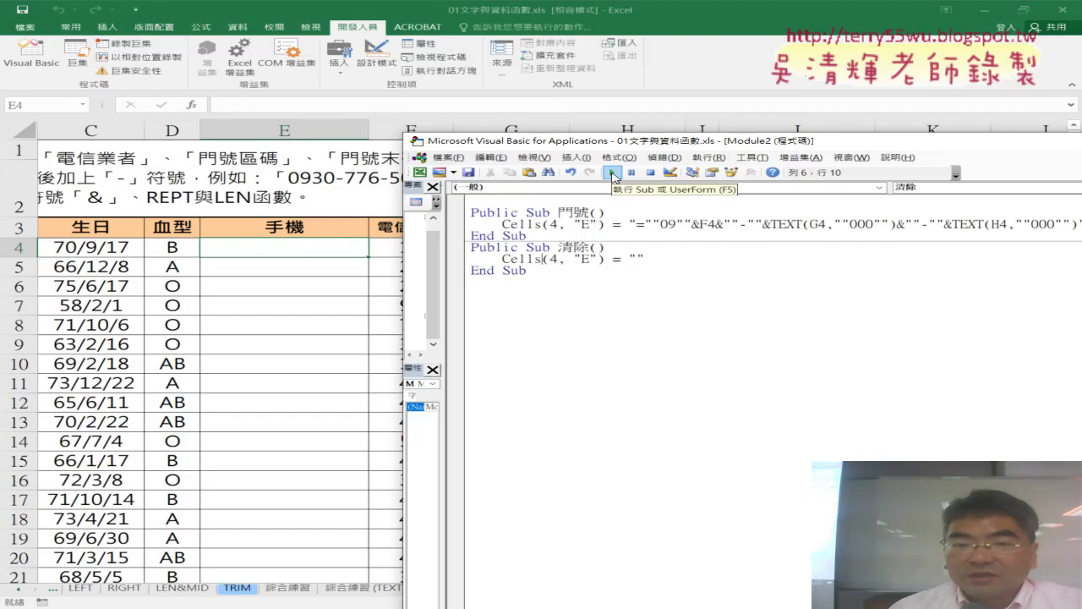
pyautogui.click(617, 224)
pyautogui.click(613, 173)
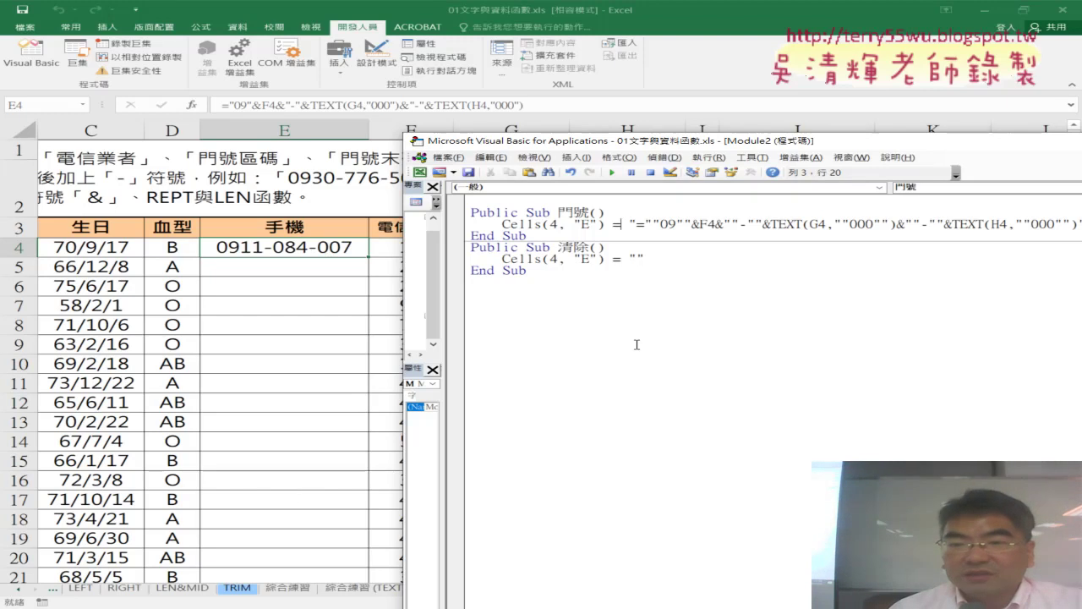
pyautogui.click(565, 259)
pyautogui.click(611, 171)
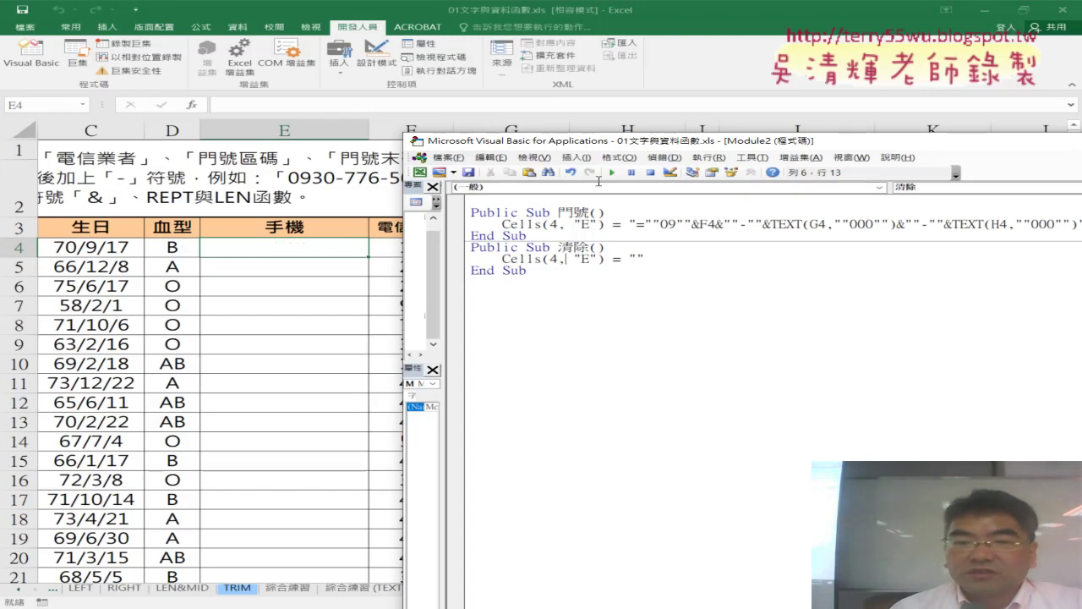
pyautogui.click(572, 225)
pyautogui.click(611, 172)
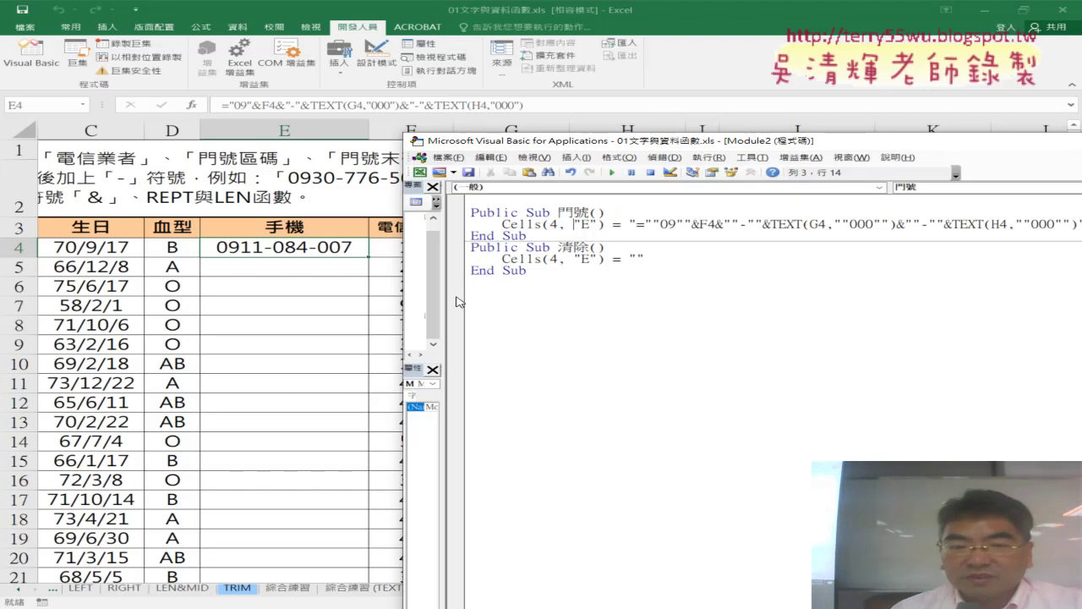
pyautogui.click(345, 522)
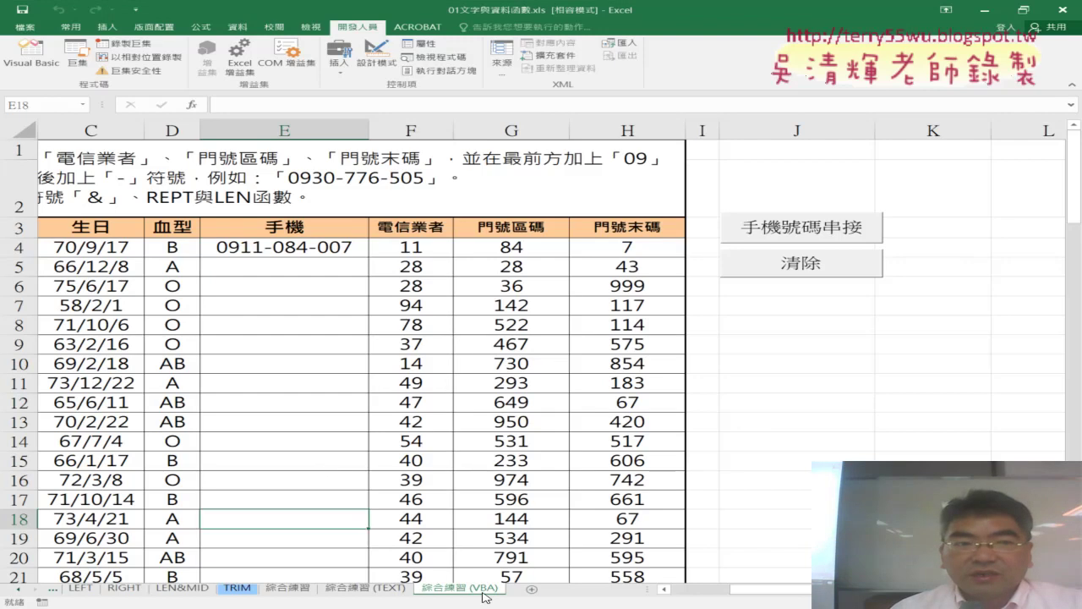
# Step: Reopen the Visual Basic editor and return to Module2's code
pyautogui.click(31, 60)
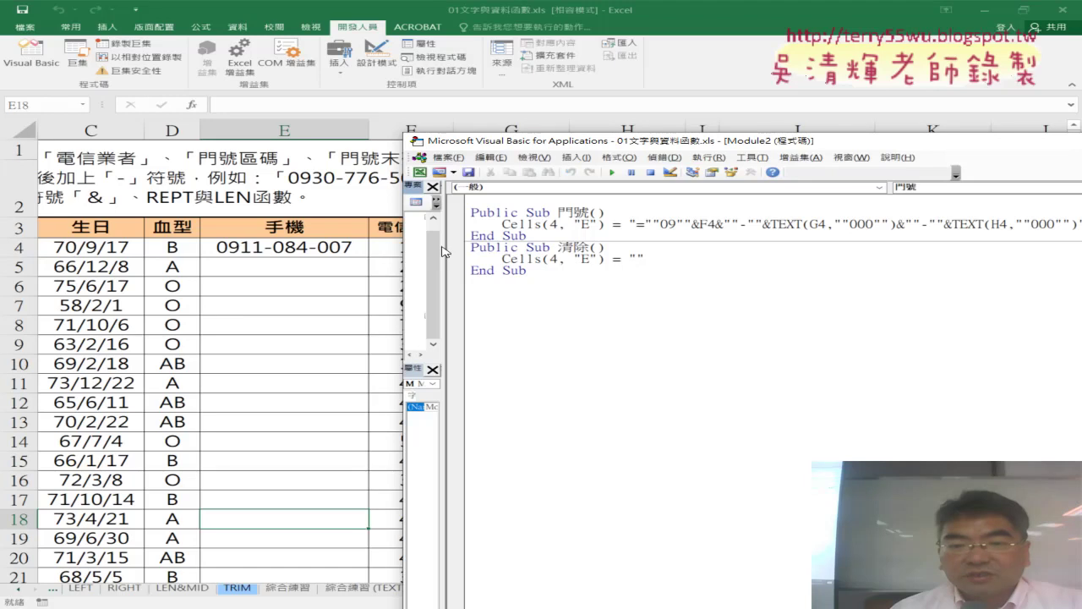
pyautogui.moveTo(446, 251); pyautogui.dragTo(569, 256)
pyautogui.rightClick(470, 297)
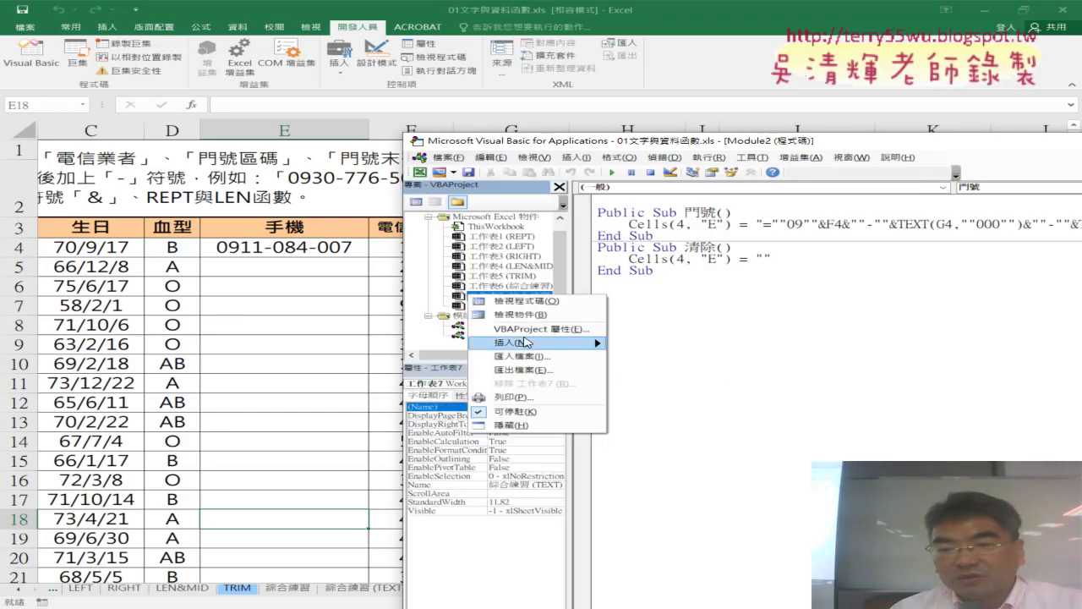
pyautogui.moveTo(535, 343)
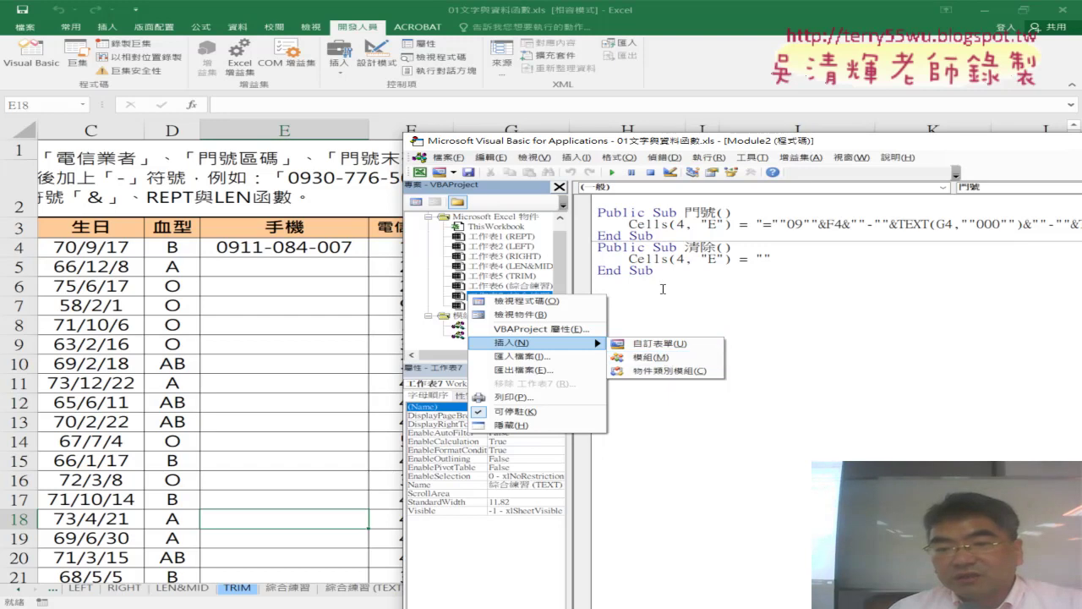
pyautogui.click(667, 359)
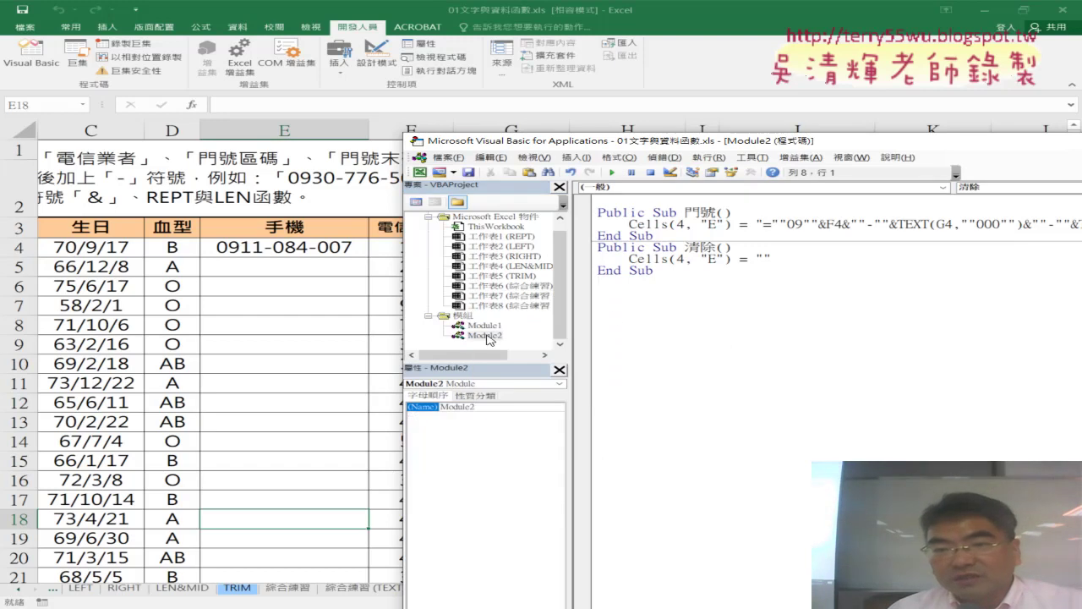
pyautogui.moveTo(615, 144); pyautogui.dragTo(420, 119)
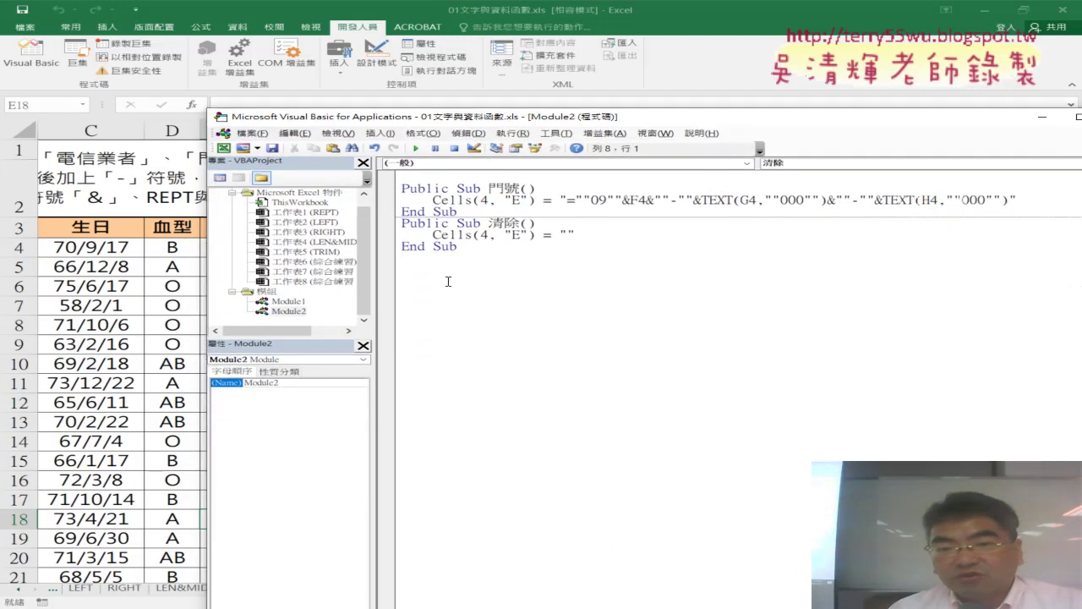
# Step: Add a new procedure named 清除 through Insert > Procedure
pyautogui.click(380, 133)
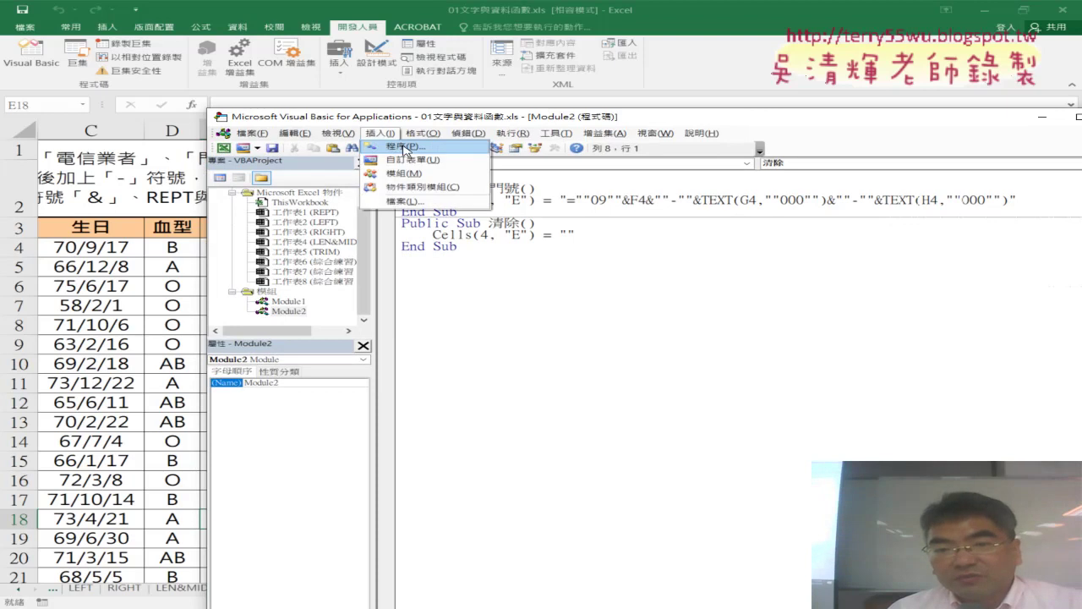
pyautogui.click(404, 148)
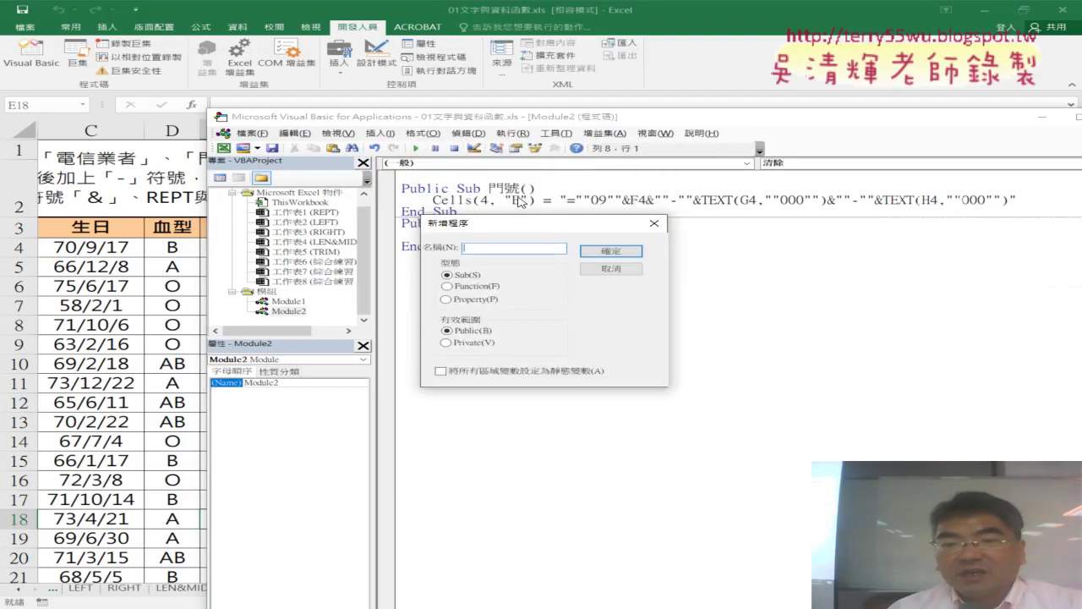
pyautogui.write('清除')
pyautogui.click(607, 248)
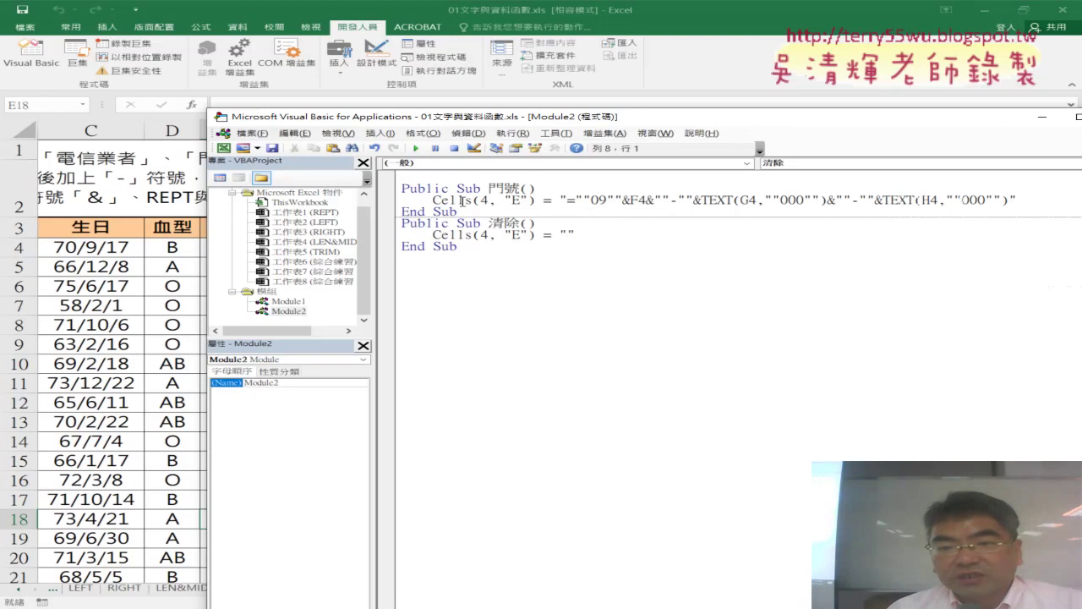
pyautogui.moveTo(435, 200); pyautogui.dragTo(538, 199)
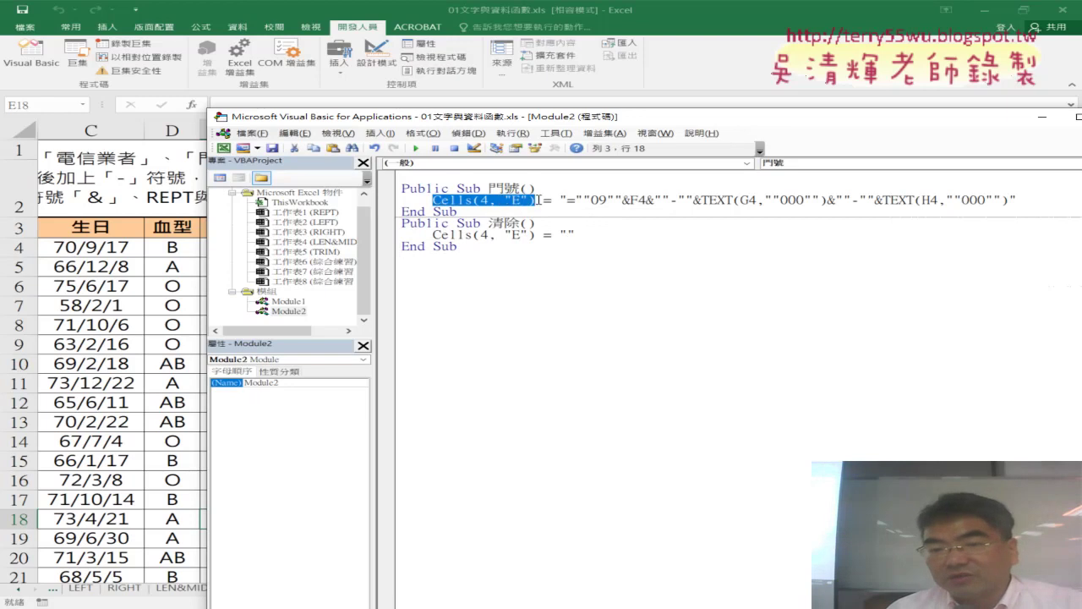
# Step: Inspect the formula string assigned to E4 in the 門號 sub
pyautogui.click(465, 200)
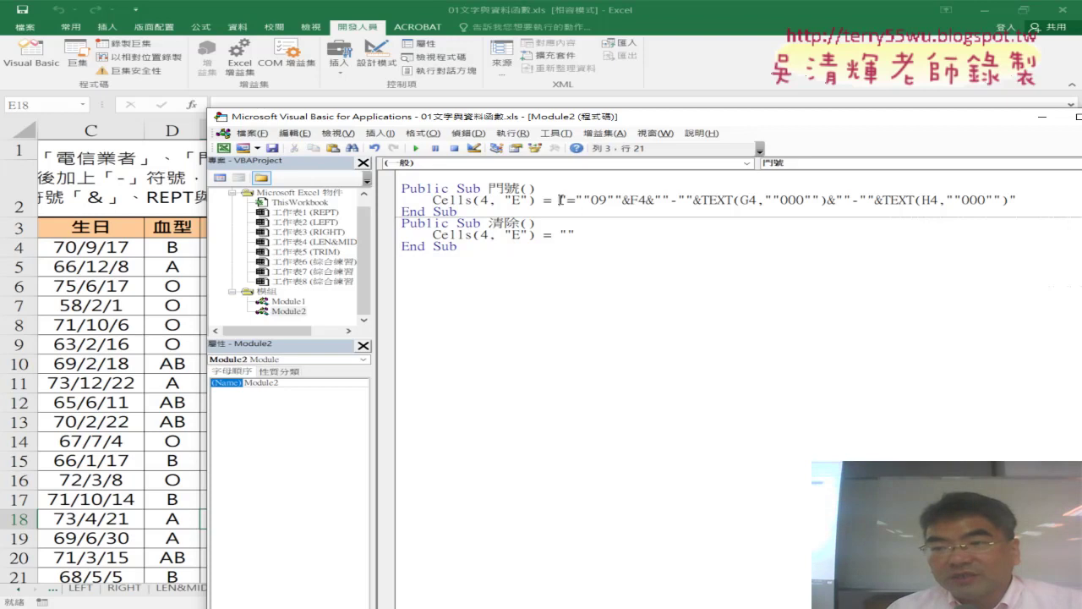
pyautogui.moveTo(558, 200); pyautogui.dragTo(1021, 197)
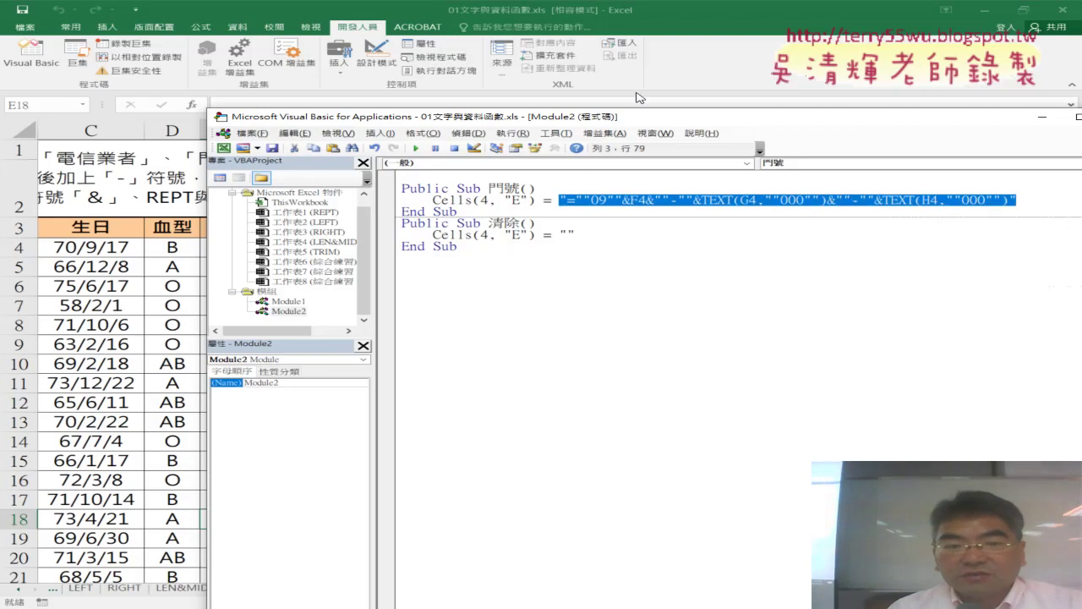
pyautogui.moveTo(584, 120); pyautogui.dragTo(715, 121)
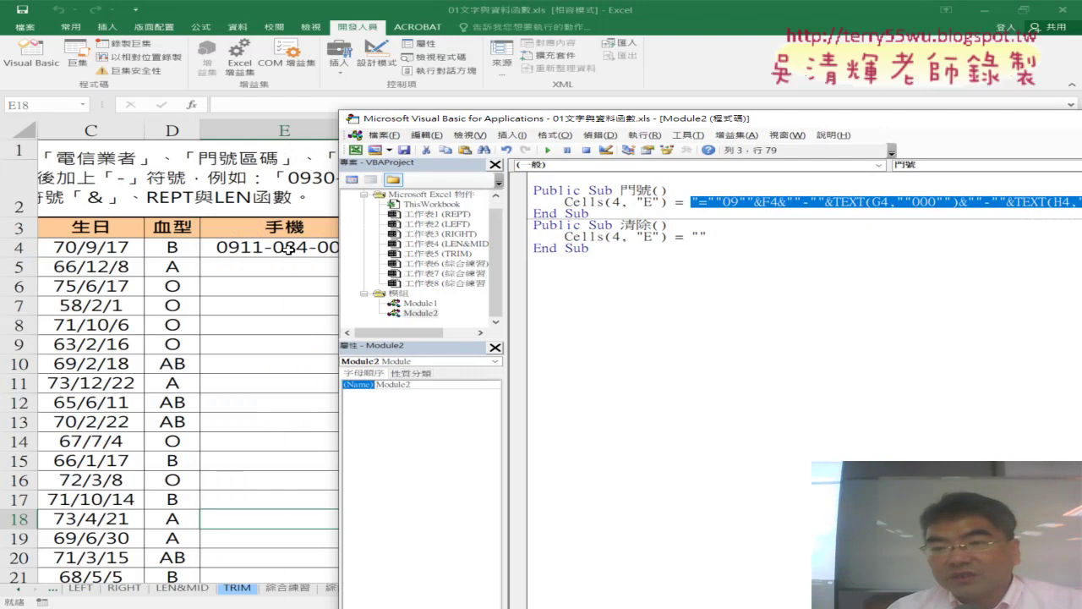
pyautogui.click(706, 202)
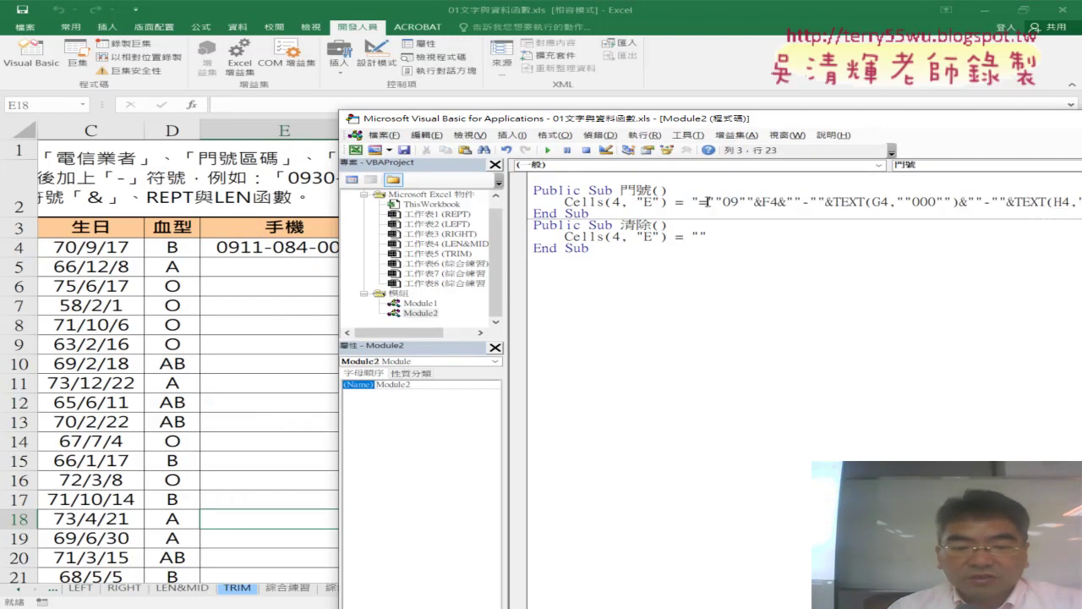
# Step: On the 綜合練習 (TEXT) sheet, select E4's whole formula text in the formula bar
pyautogui.click(326, 595)
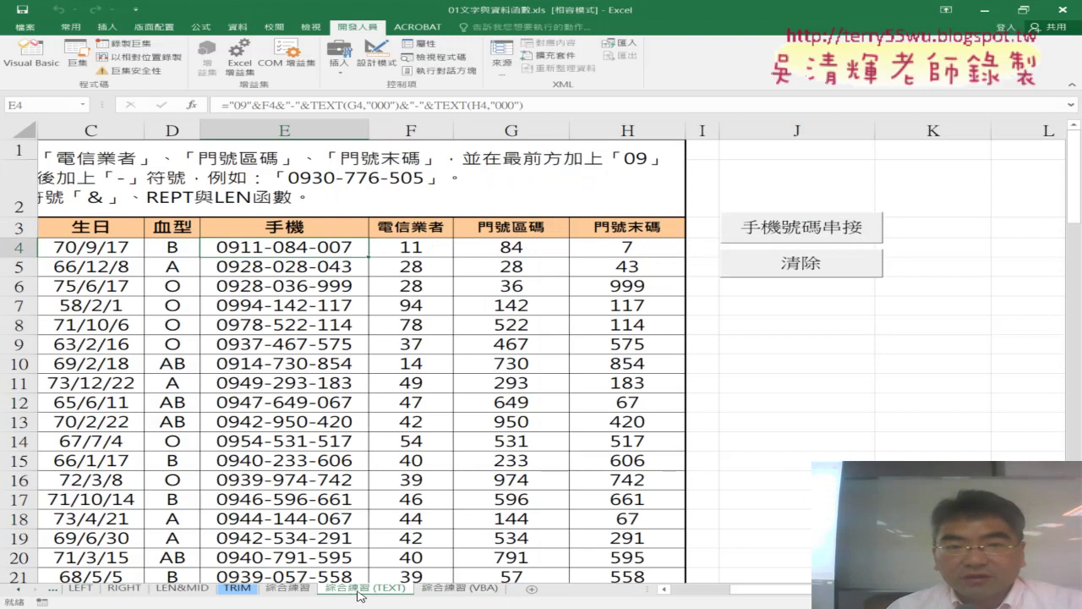
pyautogui.click(416, 110)
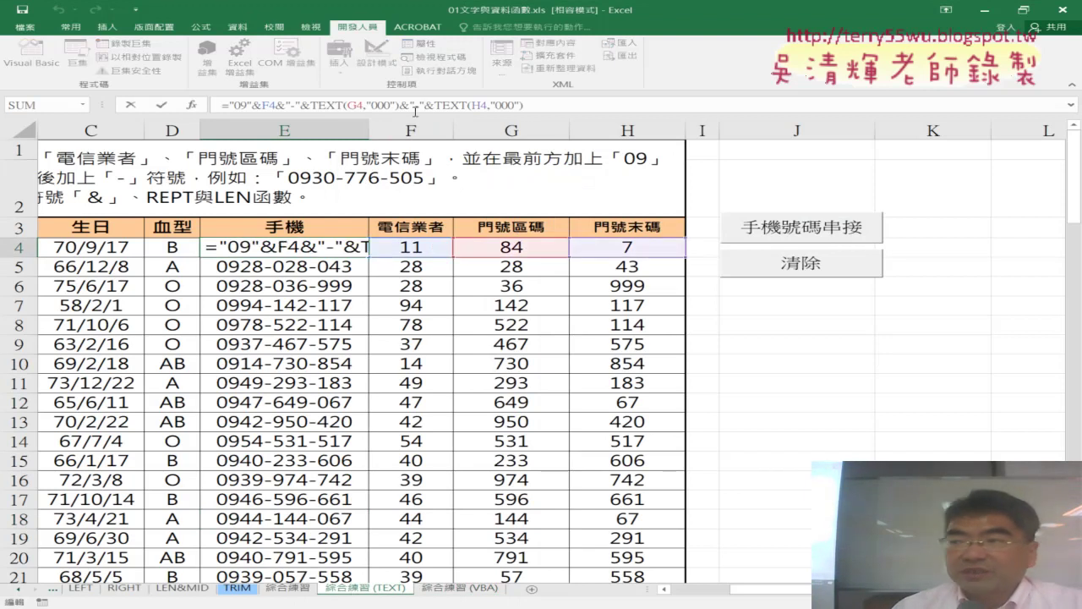
pyautogui.moveTo(524, 105); pyautogui.dragTo(186, 105)
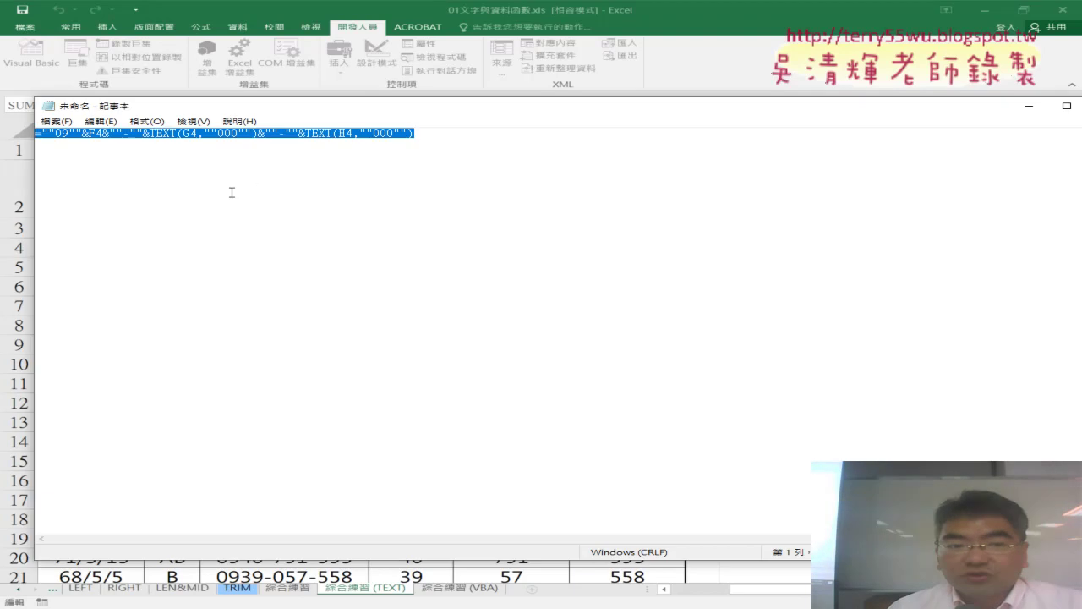
# Step: Use Notepad's Edit commands on the pasted formula, then switch back to Excel
pyautogui.click(105, 123)
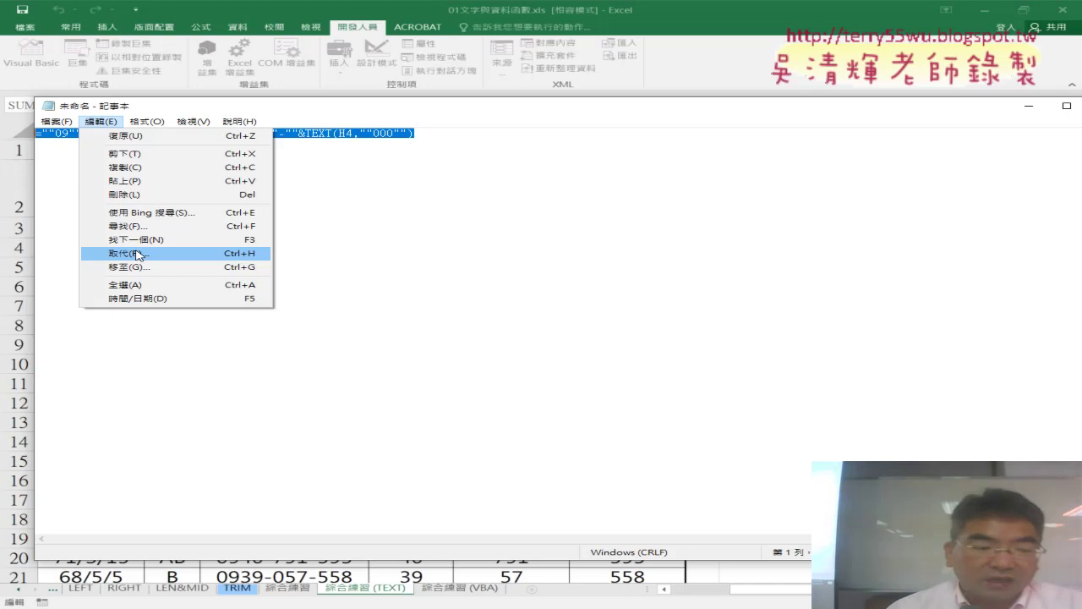
pyautogui.click(662, 10)
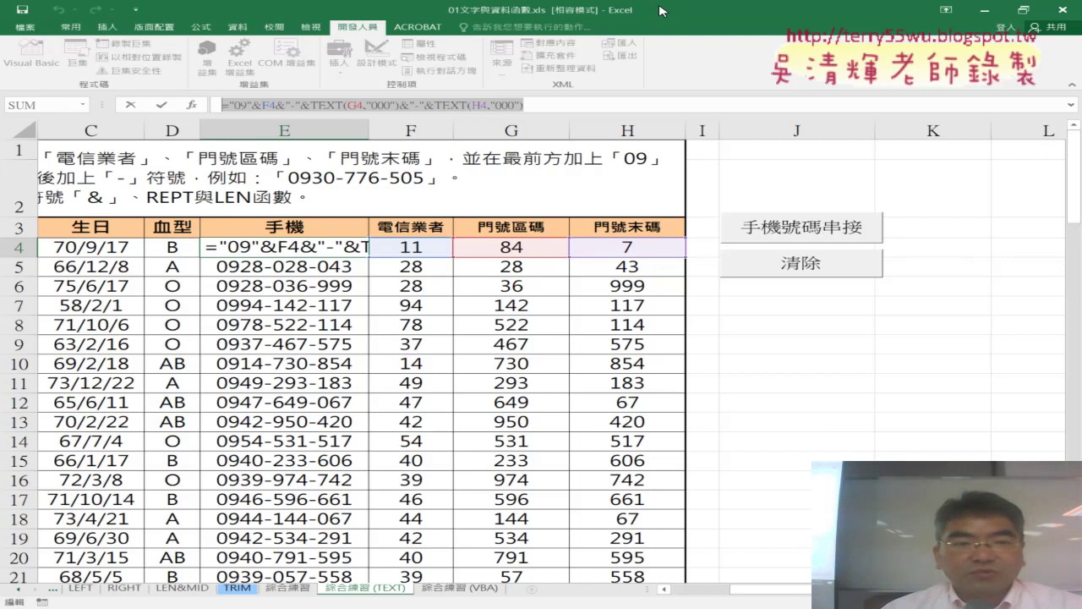
# Step: Copy E4's full phone formula text from the formula bar
pyautogui.click(131, 108)
pyautogui.click(241, 105)
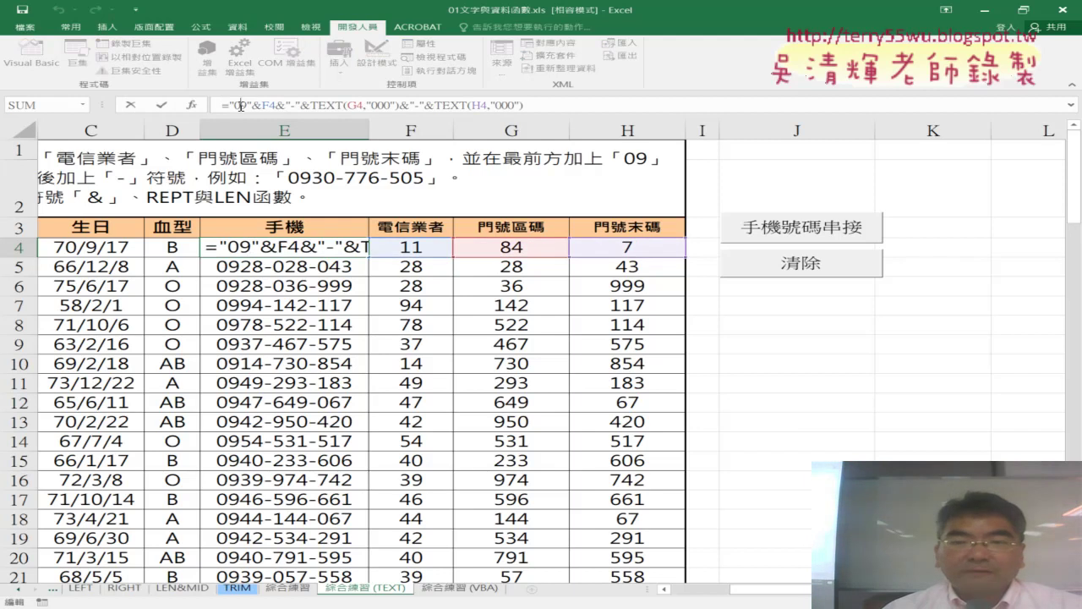
pyautogui.moveTo(223, 106); pyautogui.dragTo(560, 106)
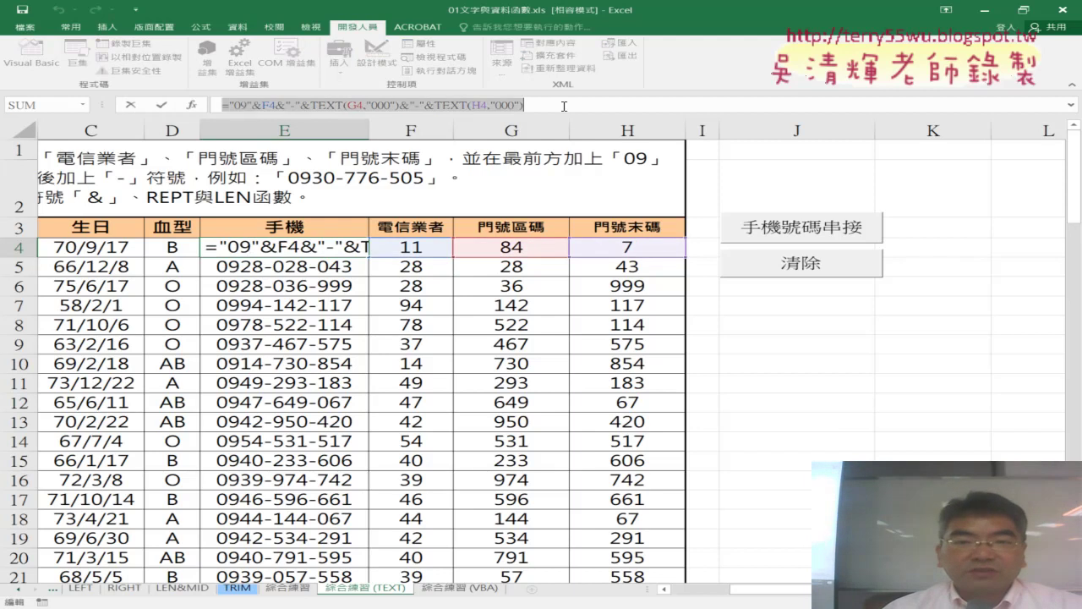
pyautogui.rightClick(395, 106)
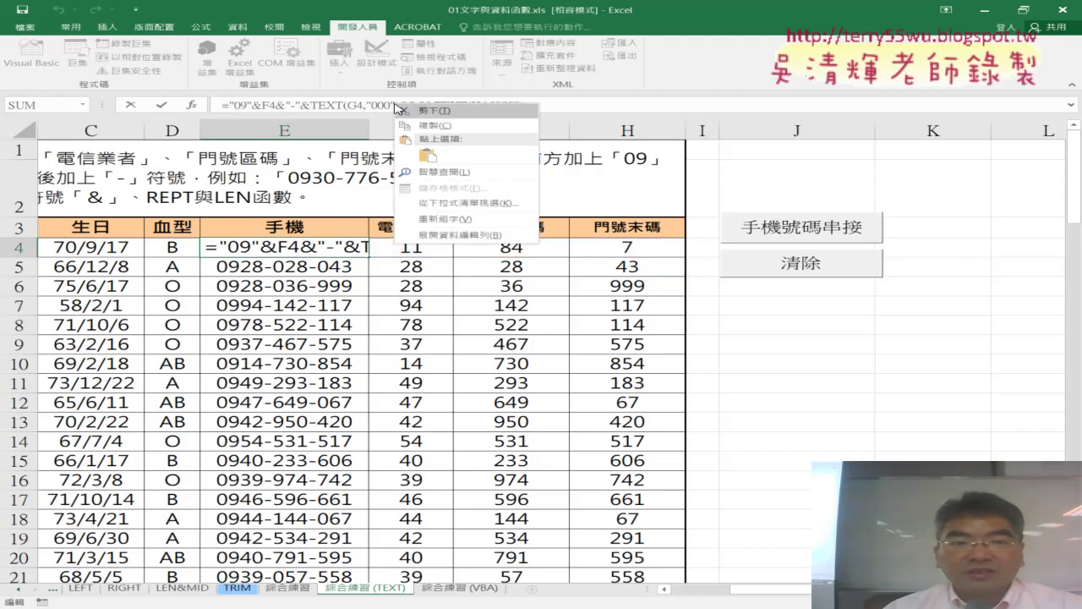
pyautogui.click(435, 125)
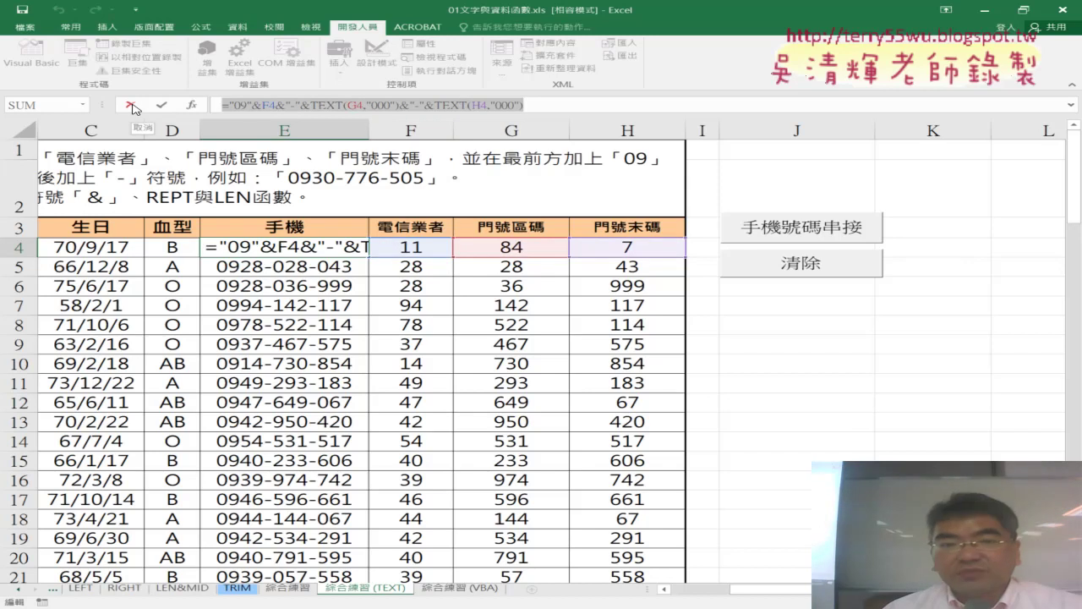
pyautogui.click(322, 106)
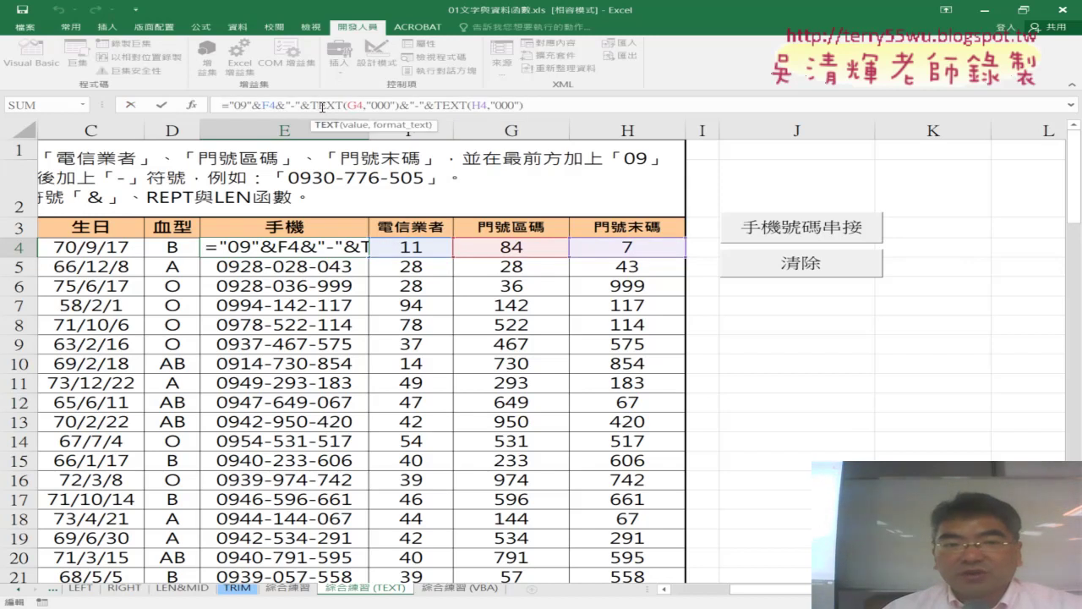
pyautogui.click(131, 105)
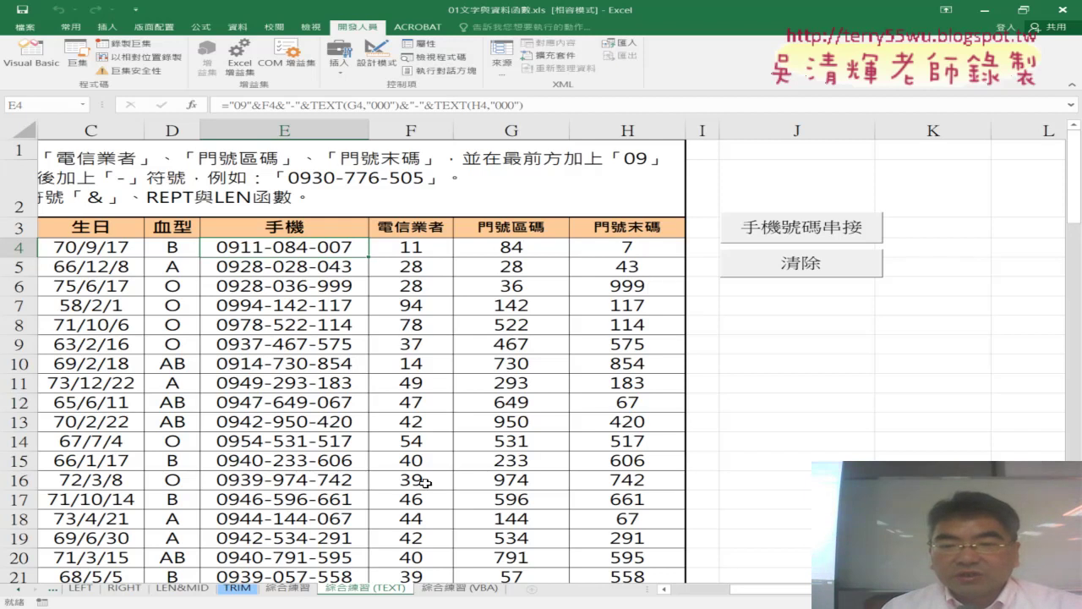
pyautogui.click(360, 541)
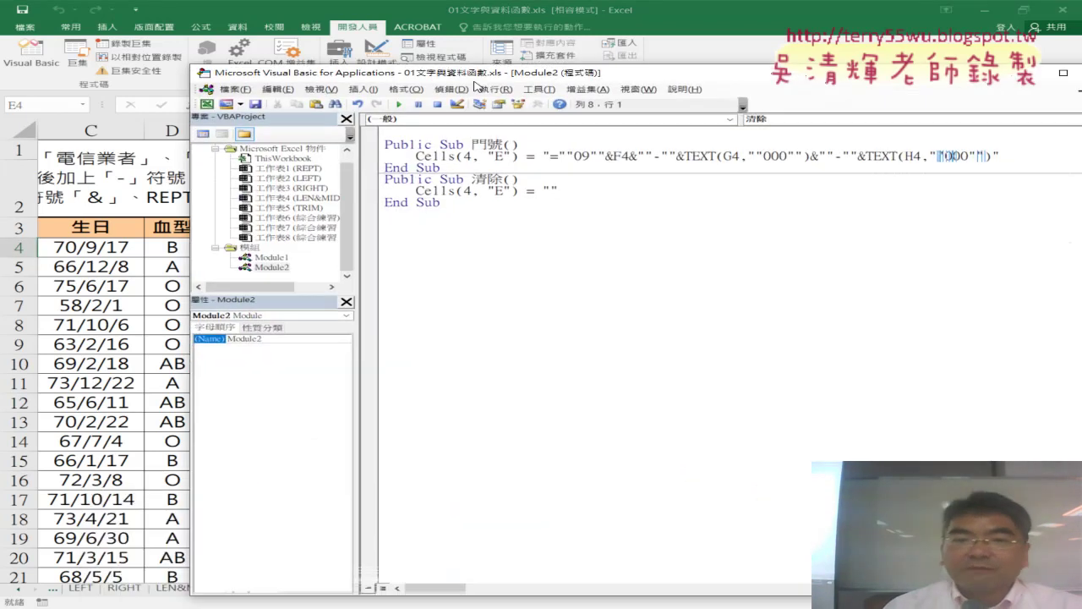
pyautogui.moveTo(454, 222)
pyautogui.mouseDown()
pyautogui.moveTo(379, 177)
pyautogui.moveTo(363, 144)
pyautogui.mouseUp()
pyautogui.click(660, 252)
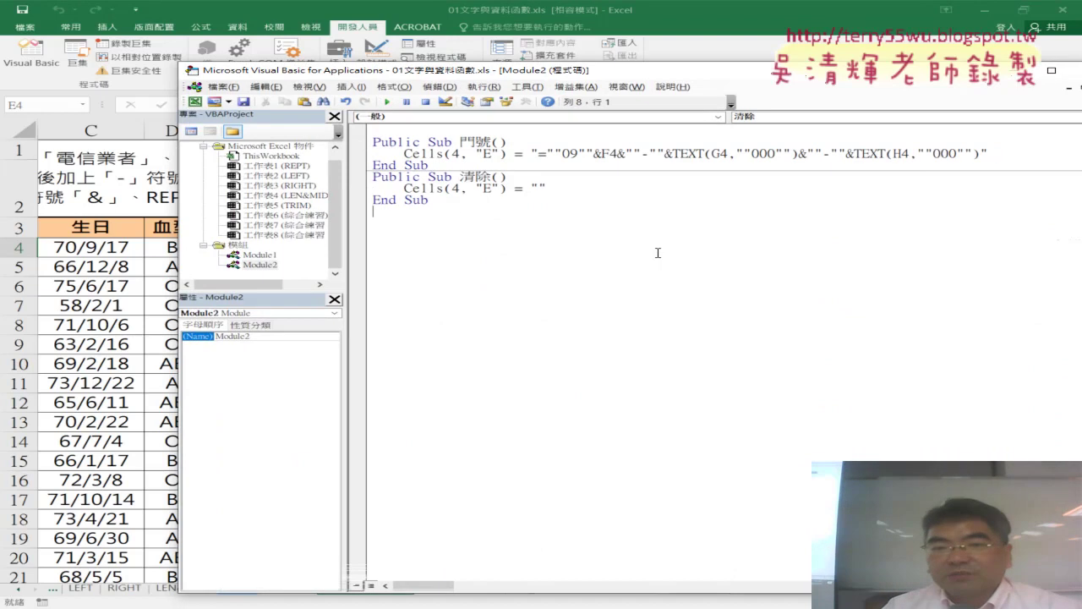
pyautogui.moveTo(470, 169); pyautogui.dragTo(364, 140)
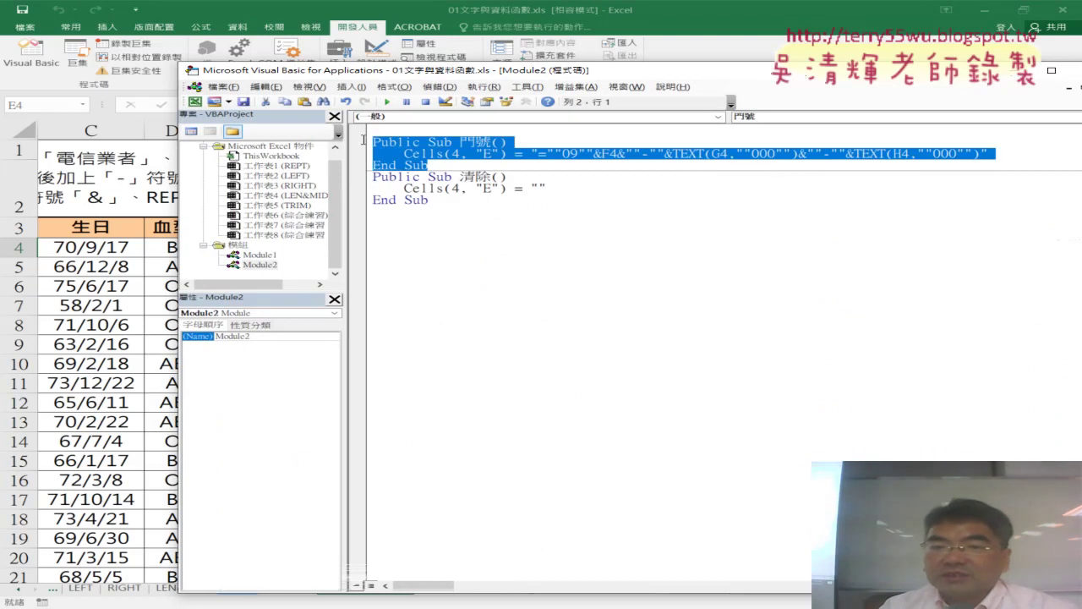
pyautogui.moveTo(440, 203); pyautogui.dragTo(370, 173)
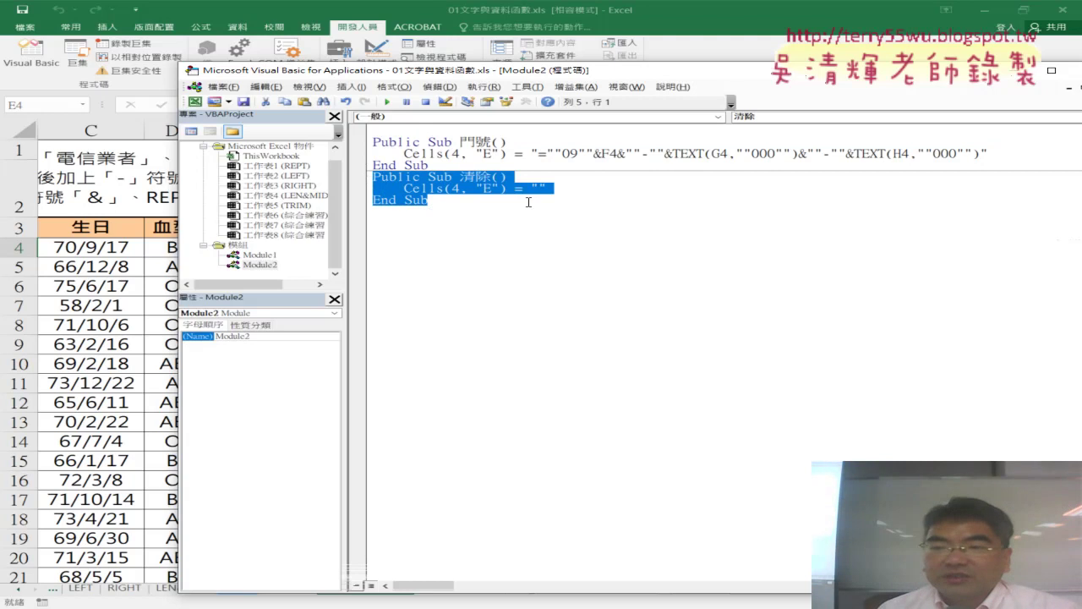
pyautogui.click(589, 262)
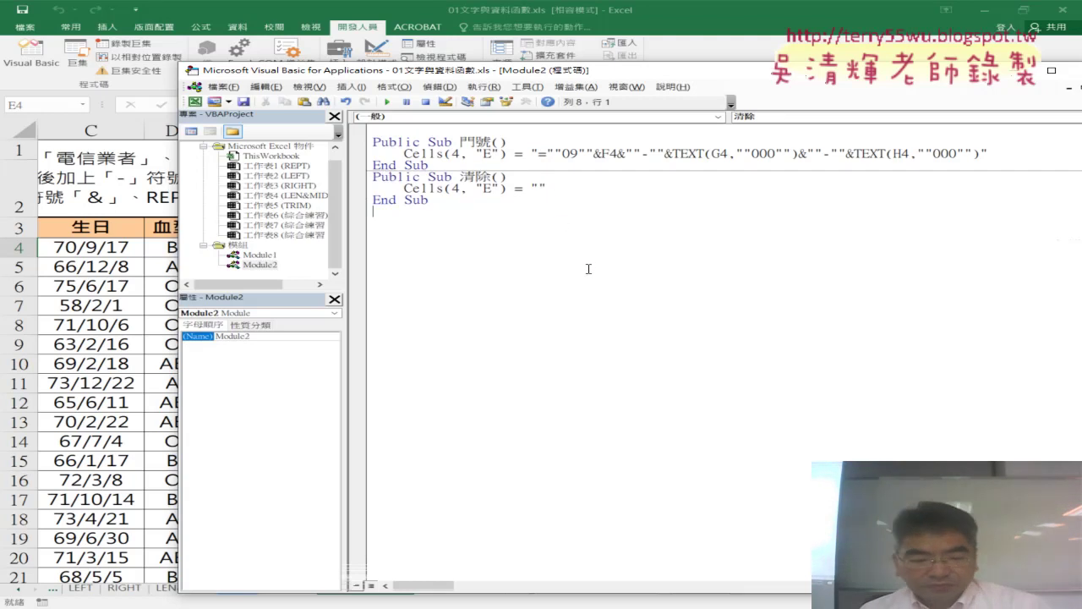